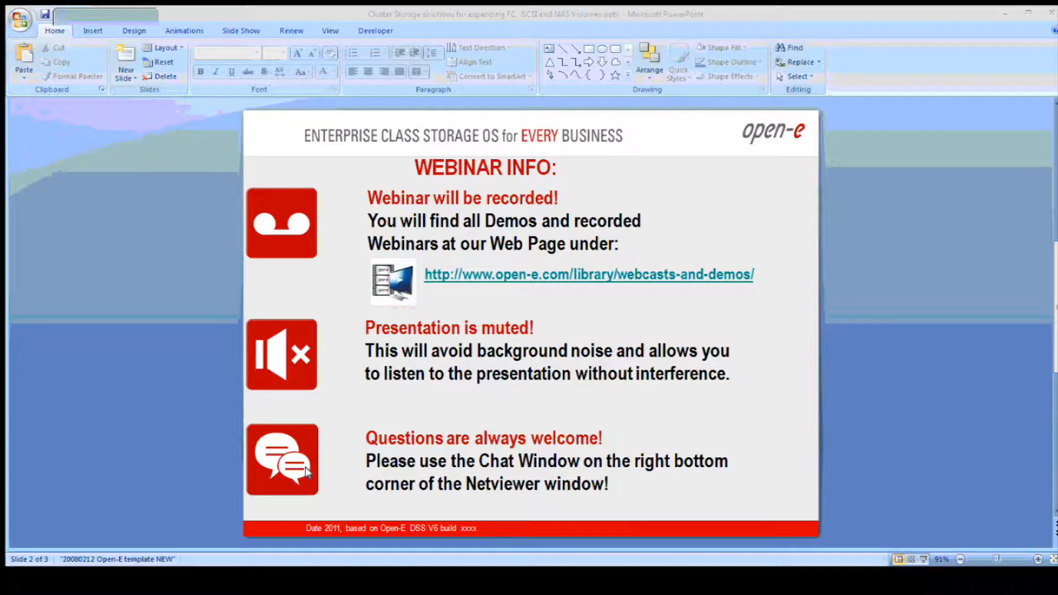
Switch to the browser to view the Open-E Webcasts and videos library page, and return to the presentation
{"action": "key", "text": "alt+Tab"}
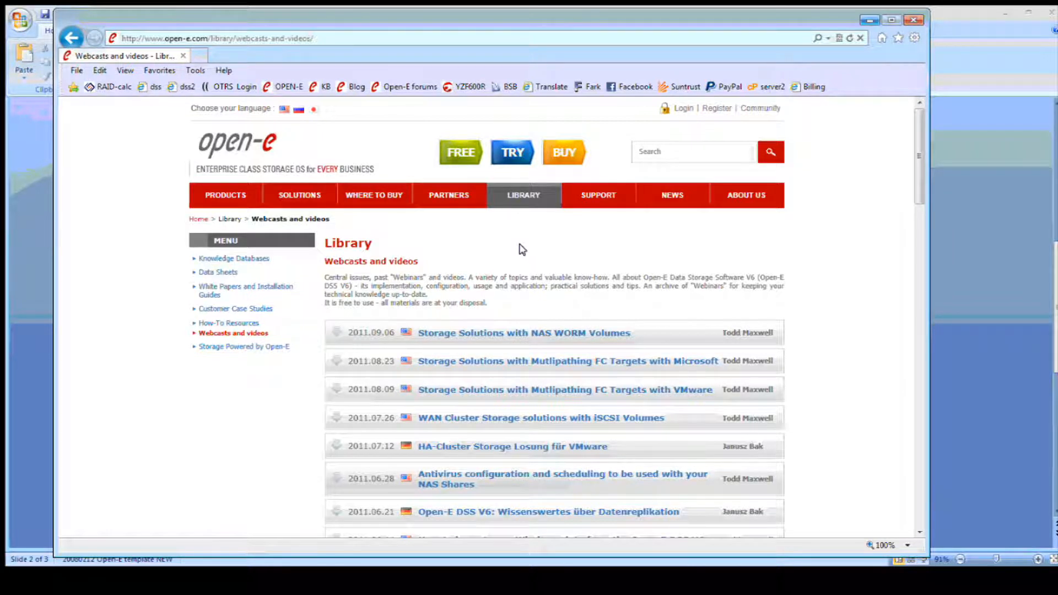
{"action": "left_click", "coordinate": [862, 21]}
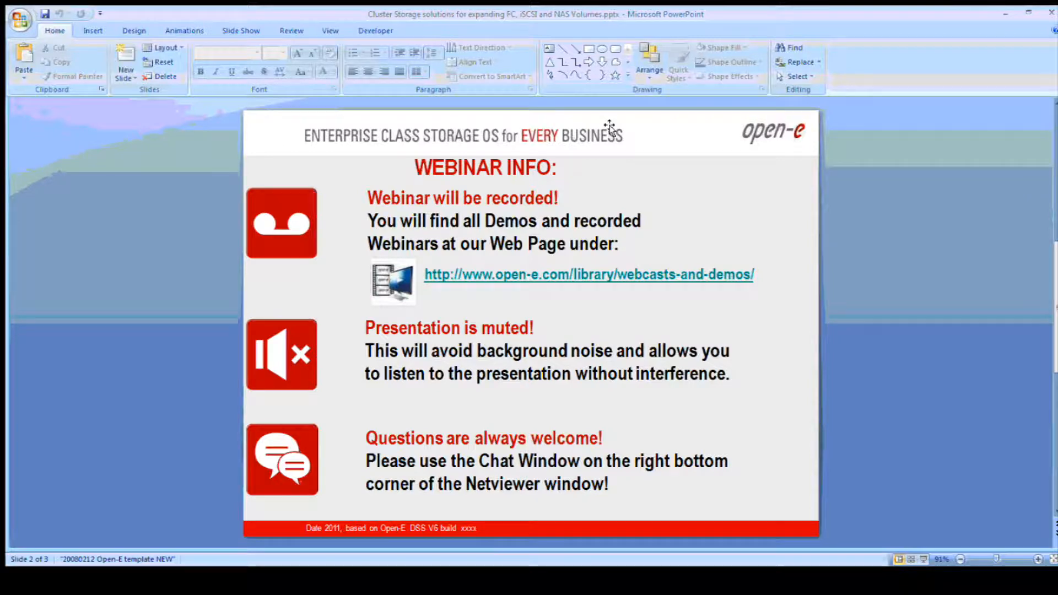
Switch to Firefox with the DSS V6 console at 192.168.0.230 and open its volume replication settings
{"action": "left_click", "coordinate": [152, 581]}
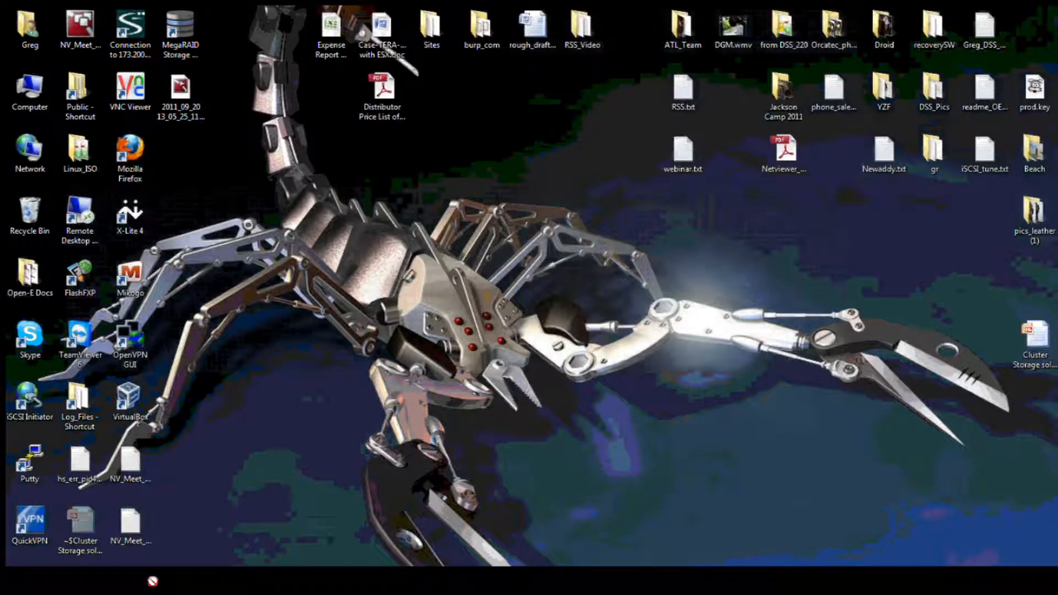
{"action": "left_click", "coordinate": [152, 581]}
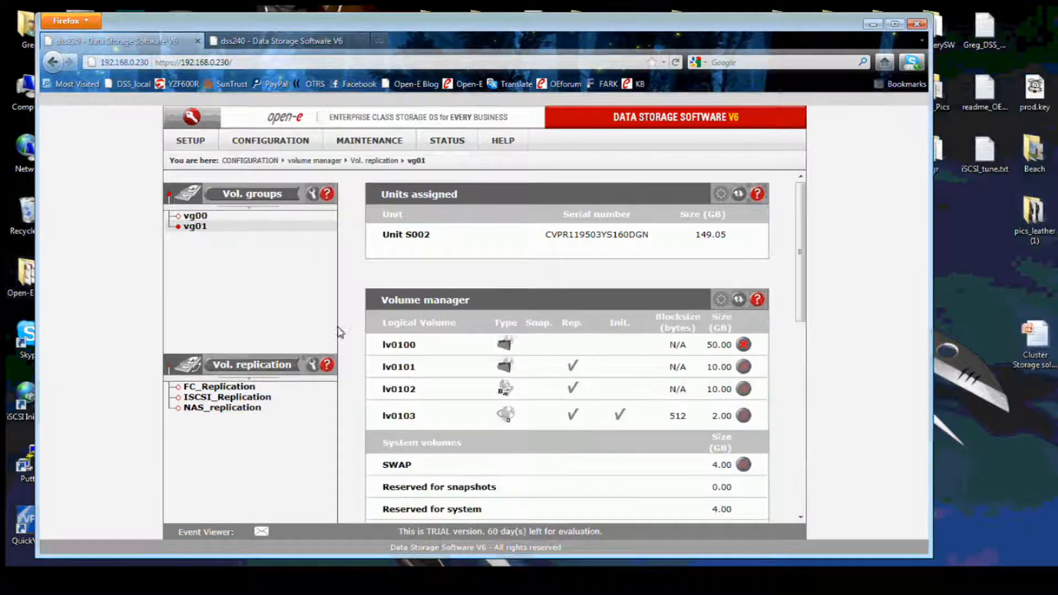
{"action": "left_click", "coordinate": [275, 365]}
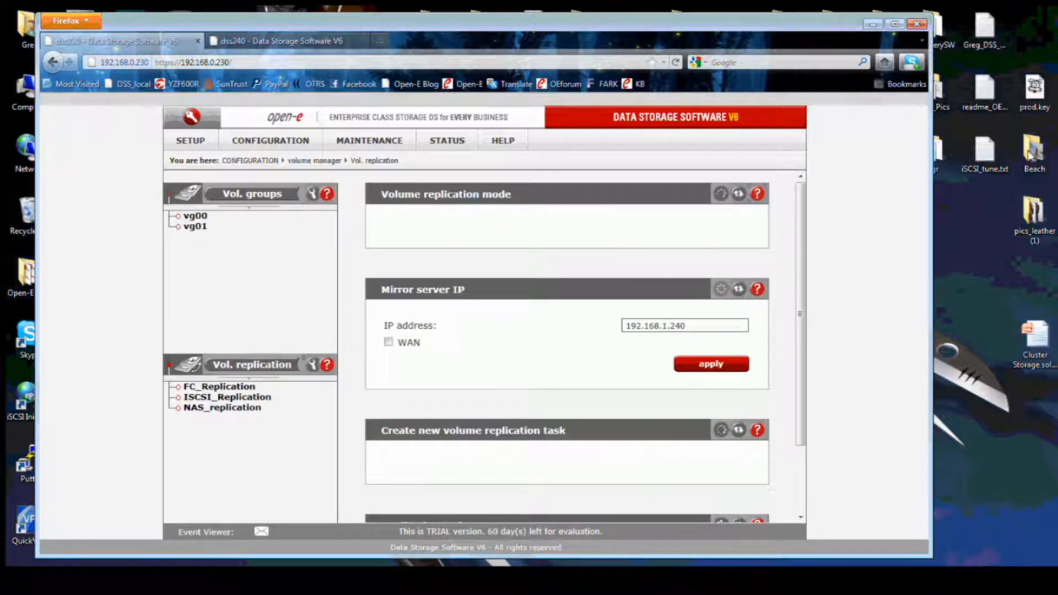
{"action": "left_click", "coordinate": [1049, 204]}
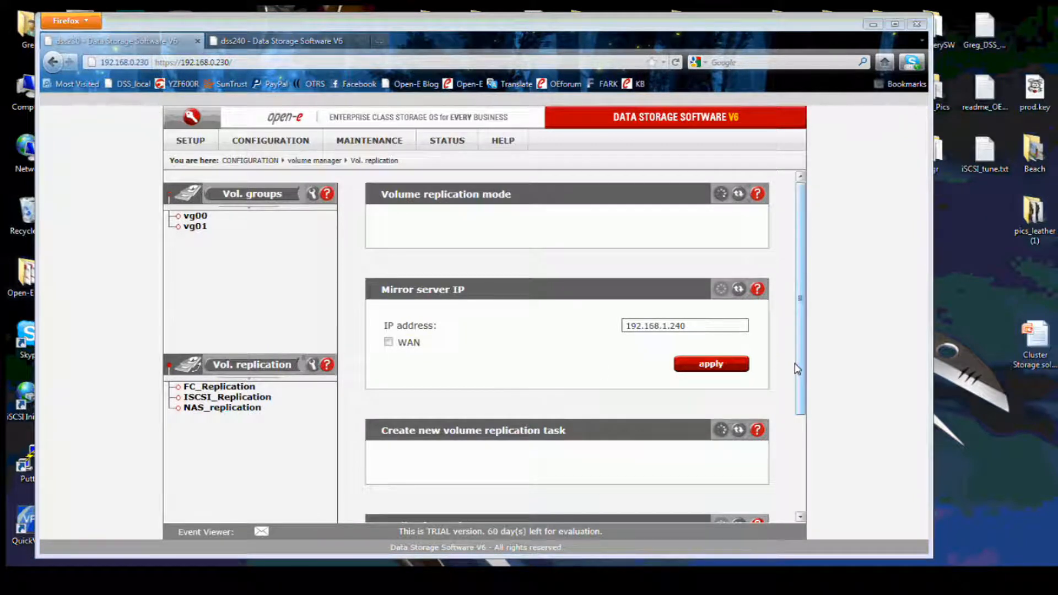
Stop the running replication tasks FC_Replication, ISCSI_Replication and NAS_replication
{"action": "left_click_drag", "start_coordinate": [797, 373], "coordinate": [798, 518]}
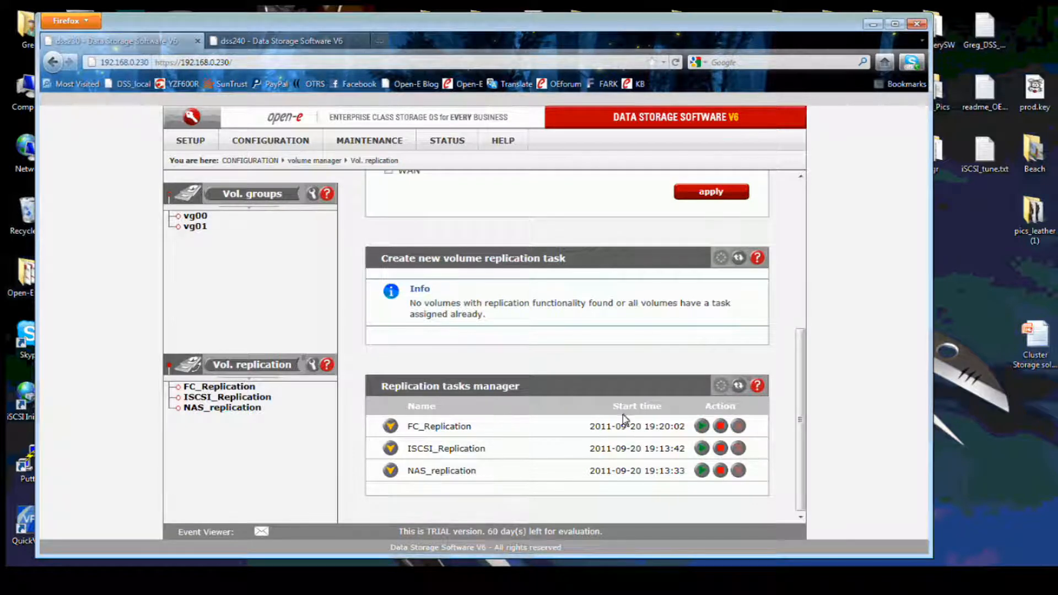
{"action": "left_click", "coordinate": [720, 425]}
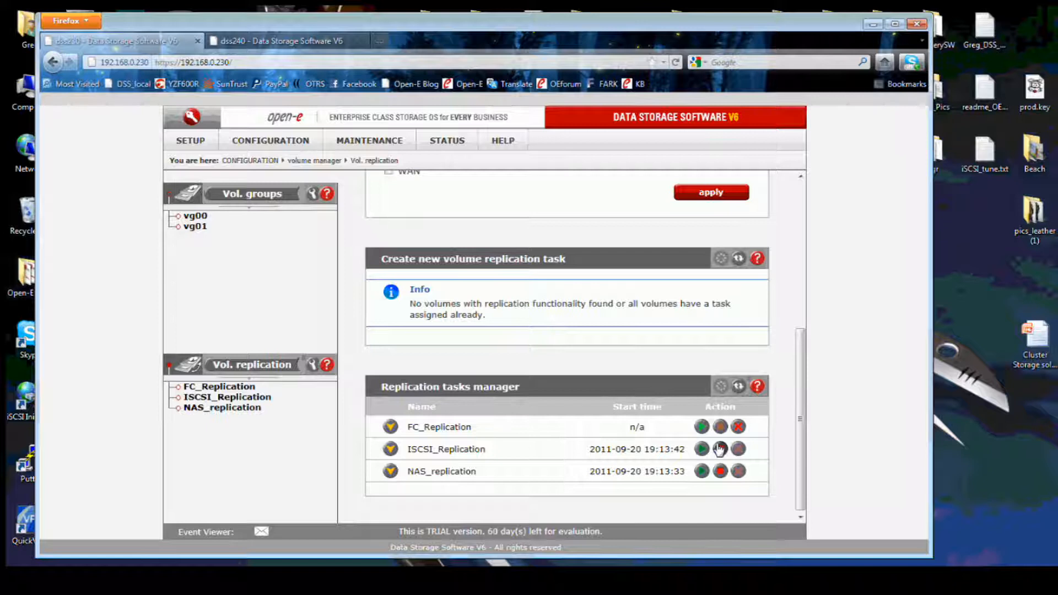
{"action": "left_click", "coordinate": [719, 449]}
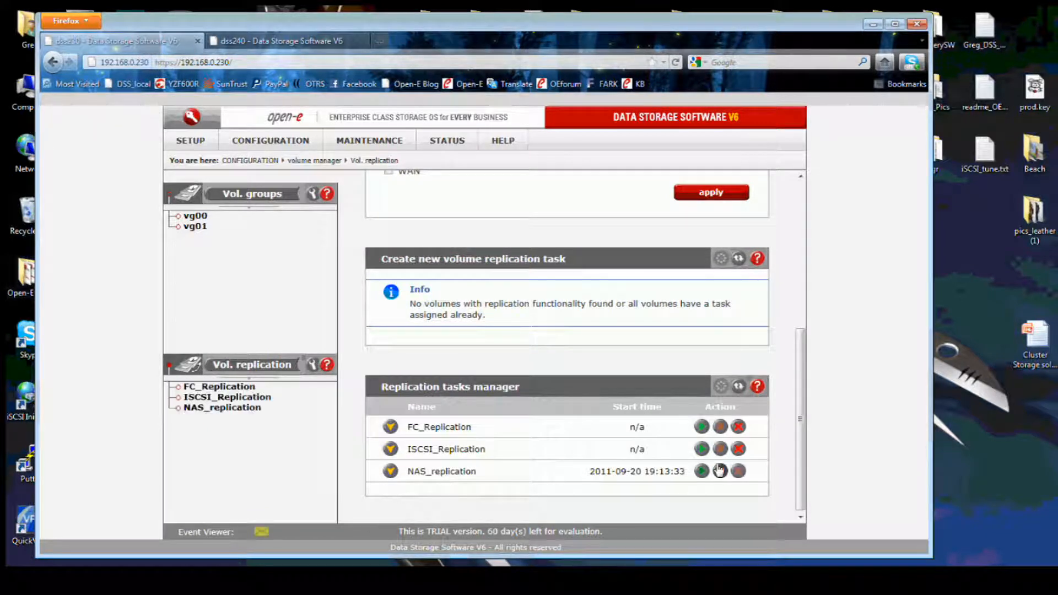
{"action": "left_click", "coordinate": [717, 470]}
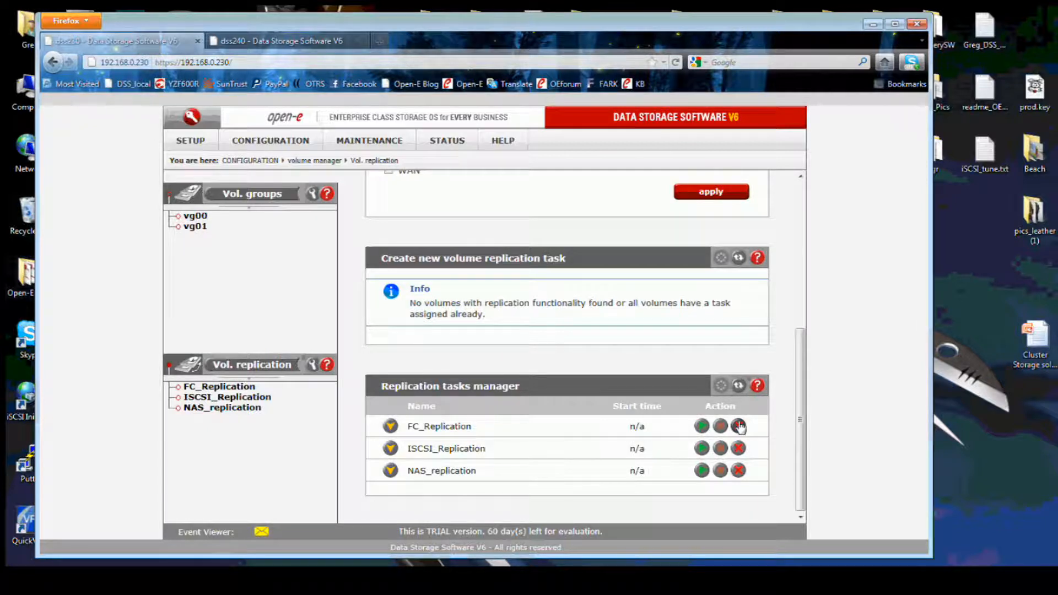
Delete the three stopped replication tasks FC_Replication, ISCSI_Replication and NAS_replication, confirming each deletion
{"action": "left_click", "coordinate": [739, 427]}
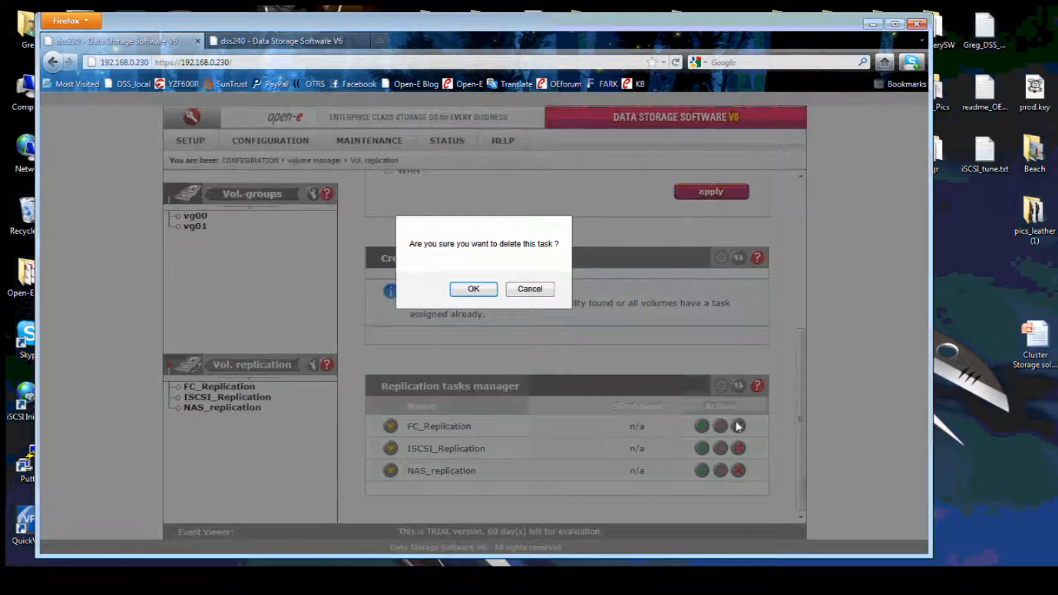
{"action": "left_click", "coordinate": [474, 289]}
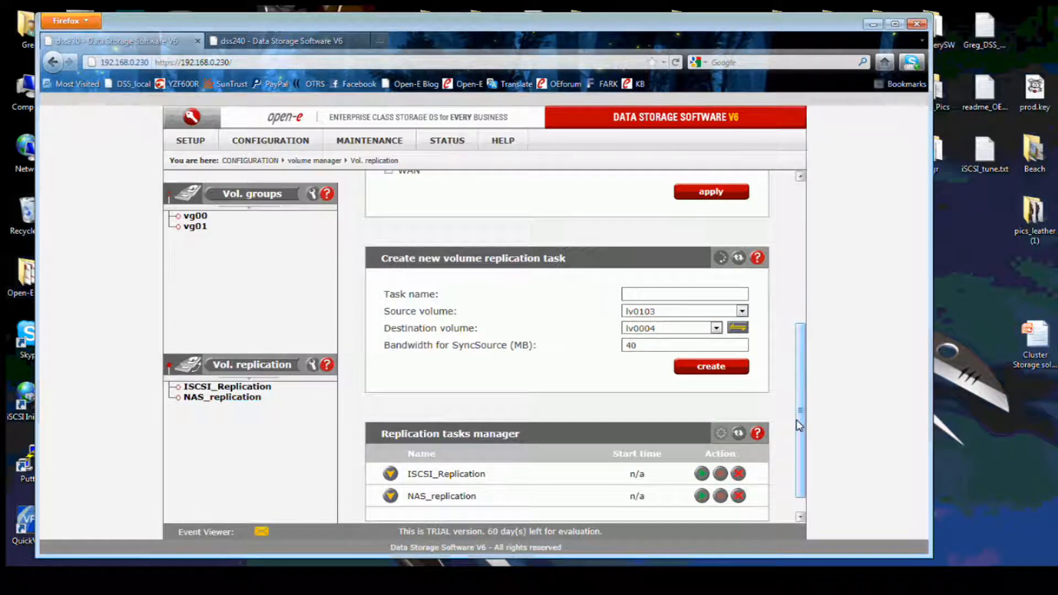
{"action": "scroll", "coordinate": [799, 424], "scroll_direction": "down", "scroll_amount": 1}
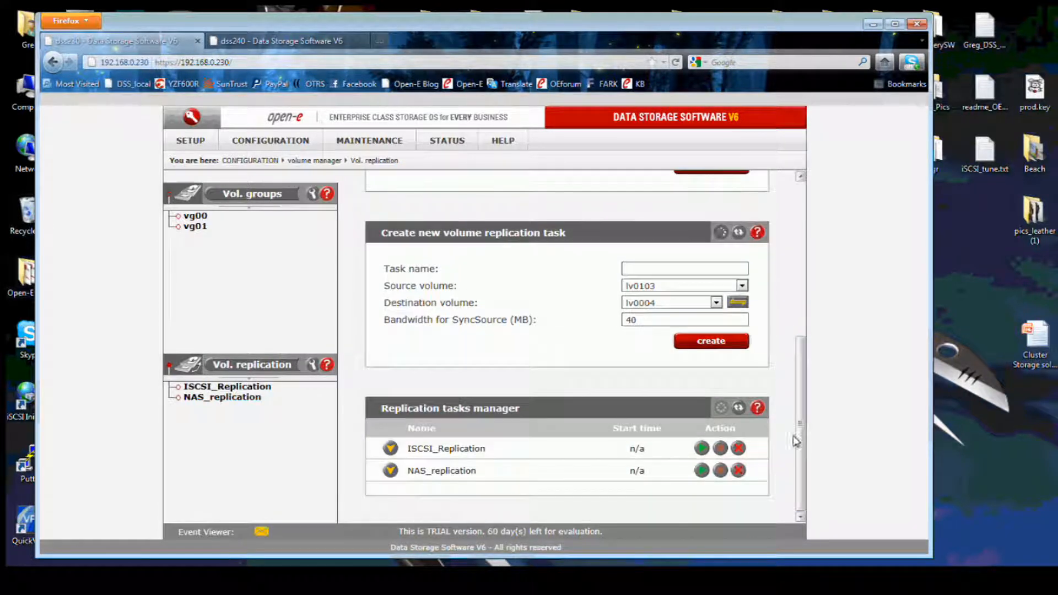
{"action": "left_click", "coordinate": [739, 448]}
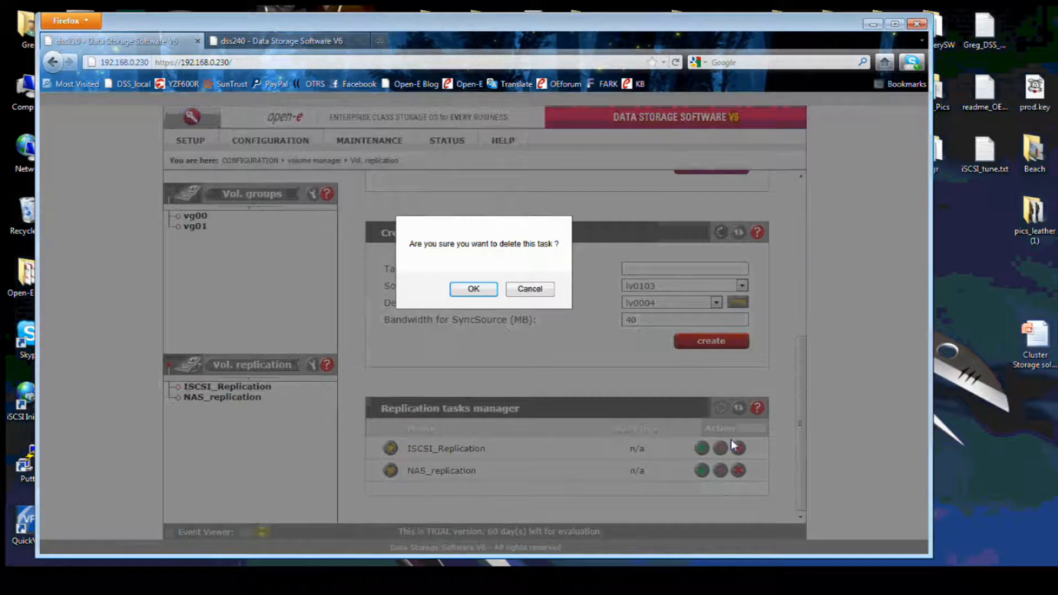
{"action": "left_click", "coordinate": [473, 289]}
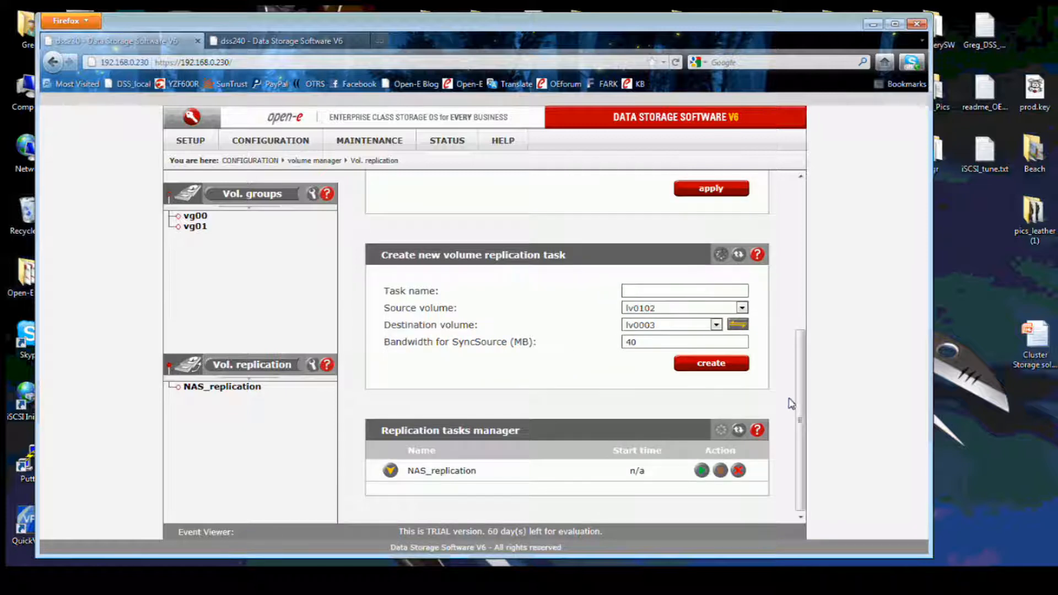
{"action": "left_click", "coordinate": [737, 469]}
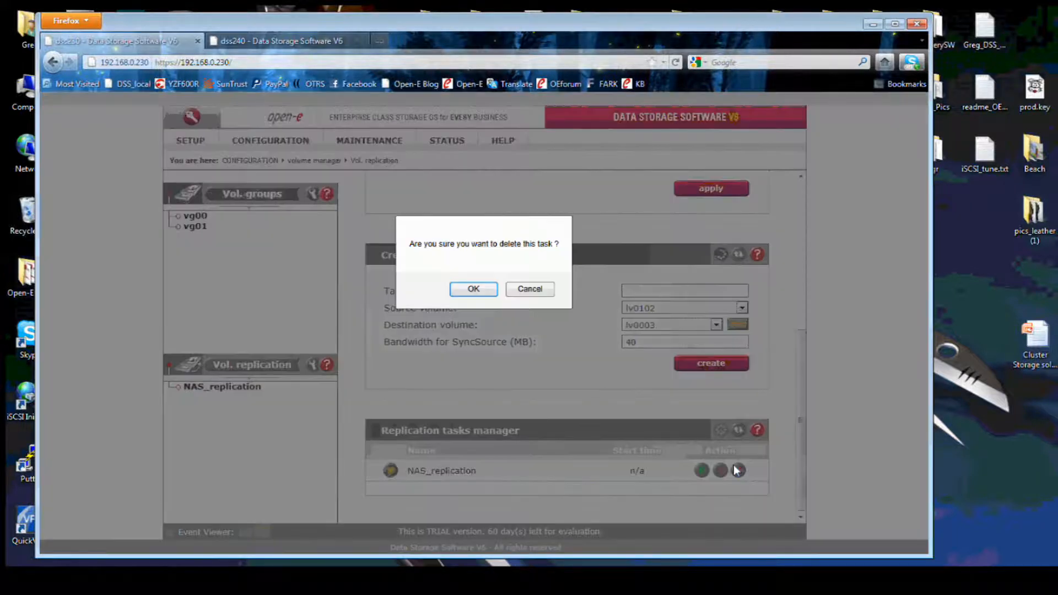
{"action": "key", "text": "Return"}
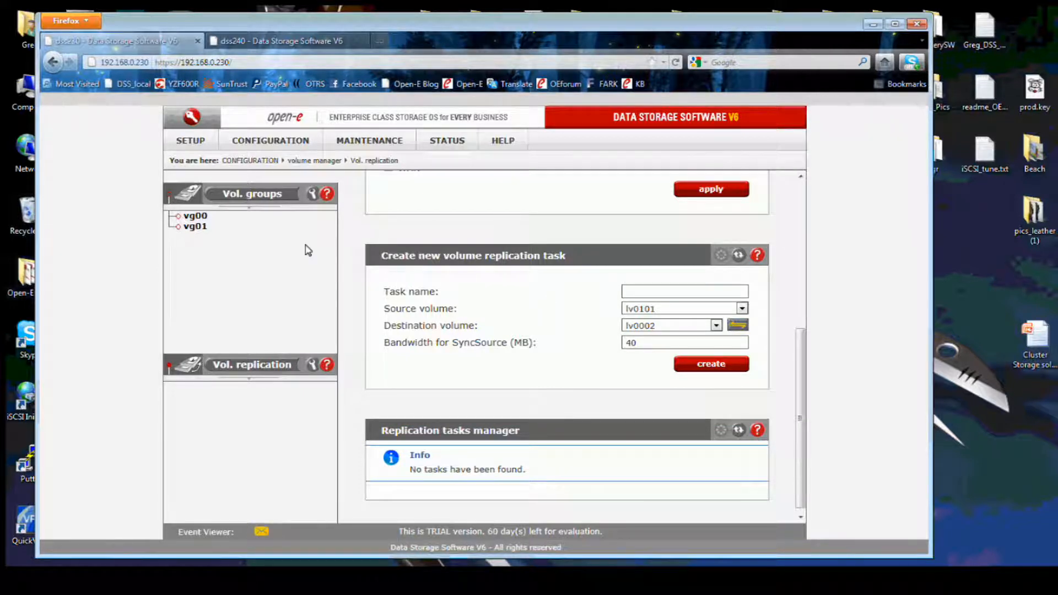
Modify logical volume lv0101 in volume group vg01 to disable volume replication, and apply the change
{"action": "left_click", "coordinate": [194, 227]}
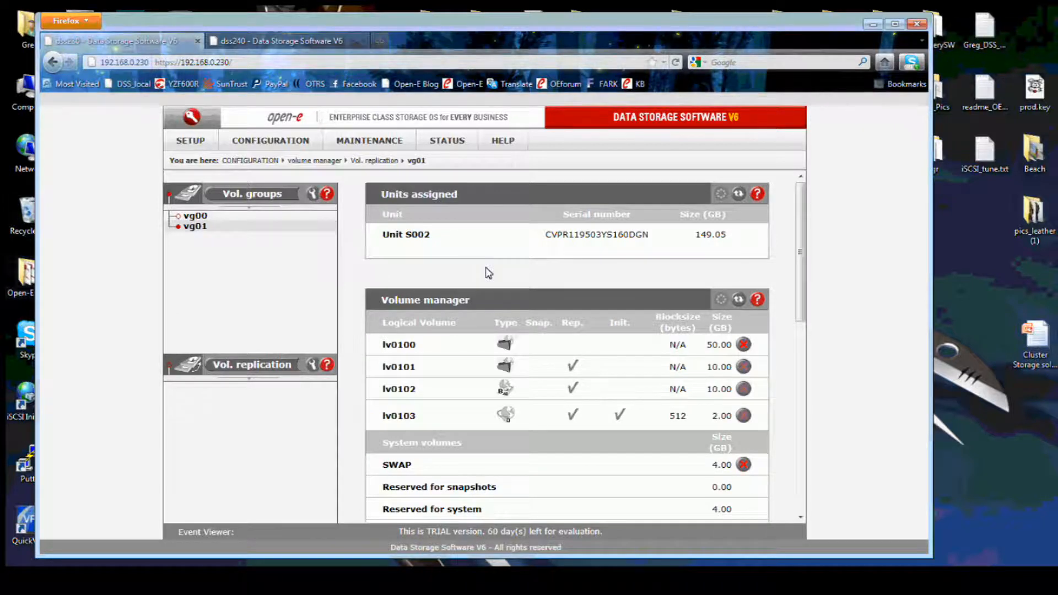
{"action": "scroll", "coordinate": [371, 279], "scroll_direction": "down", "scroll_amount": 5}
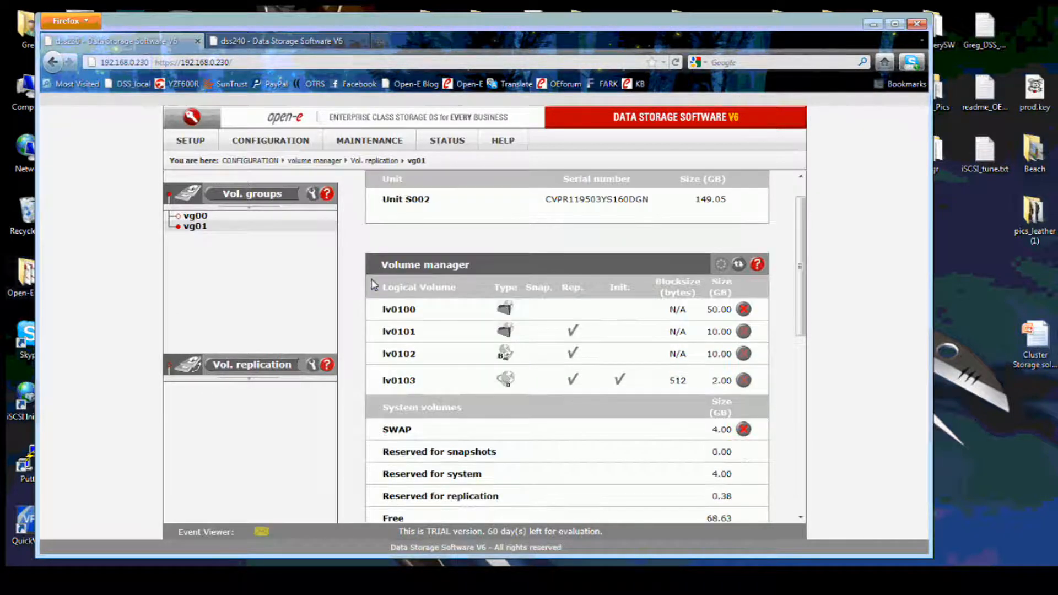
{"action": "scroll", "coordinate": [451, 370], "scroll_direction": "down", "scroll_amount": 1}
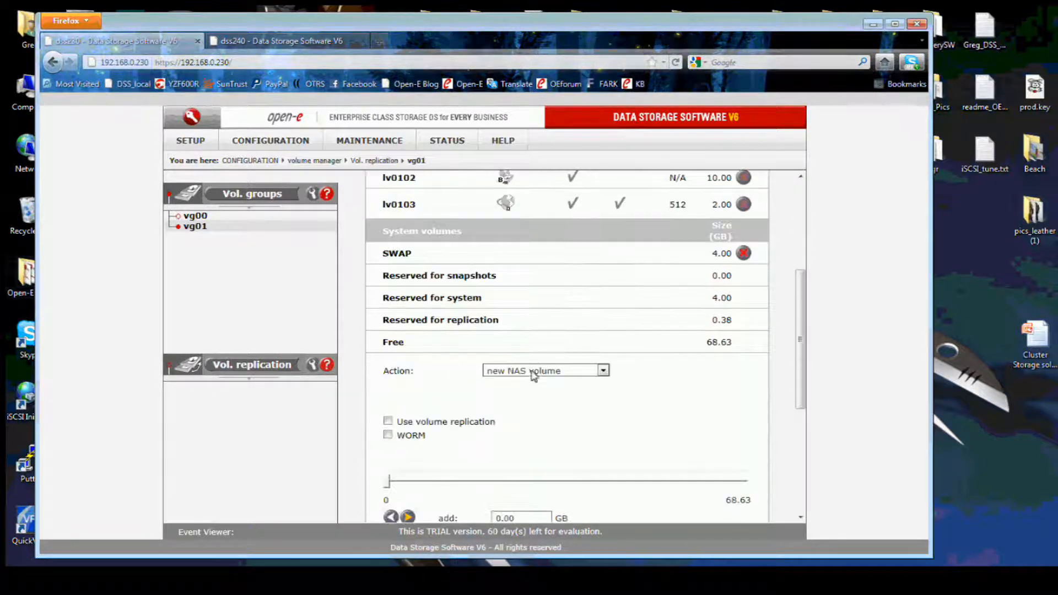
{"action": "left_click", "coordinate": [547, 371]}
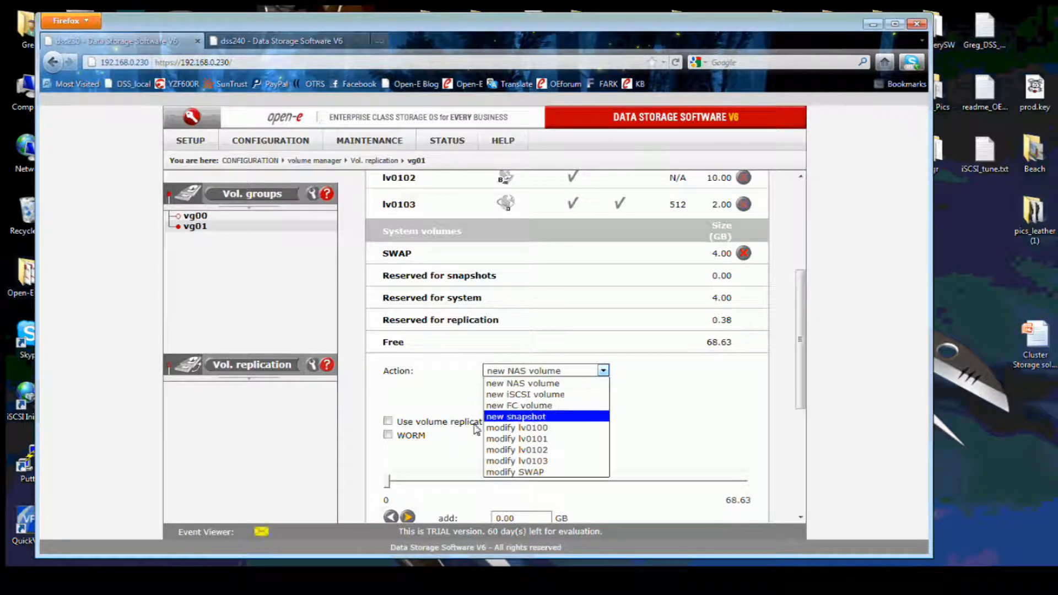
{"action": "left_click", "coordinate": [502, 438]}
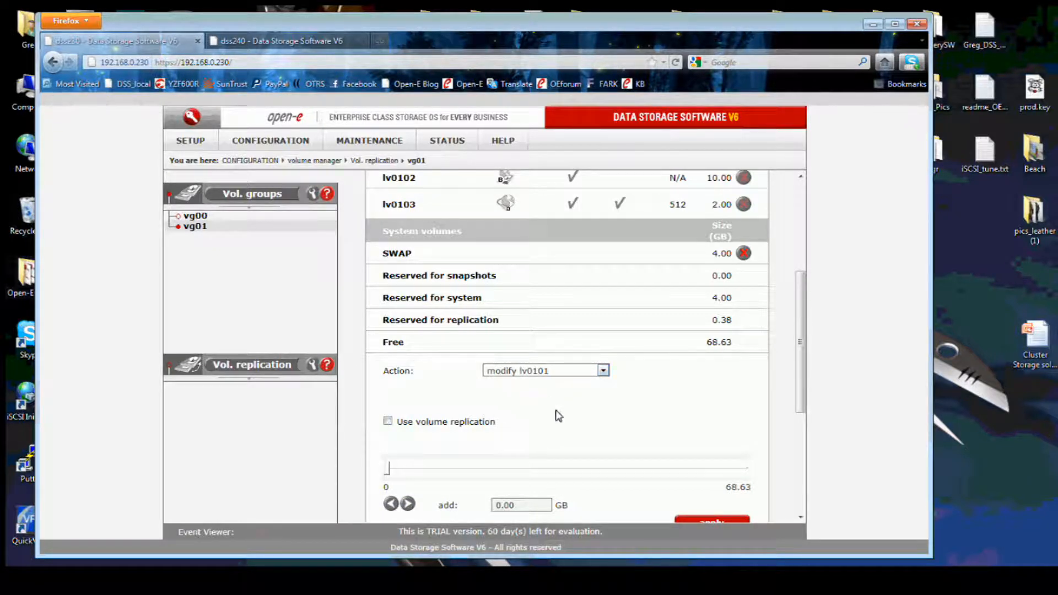
{"action": "scroll", "coordinate": [656, 405], "scroll_direction": "down", "scroll_amount": 3}
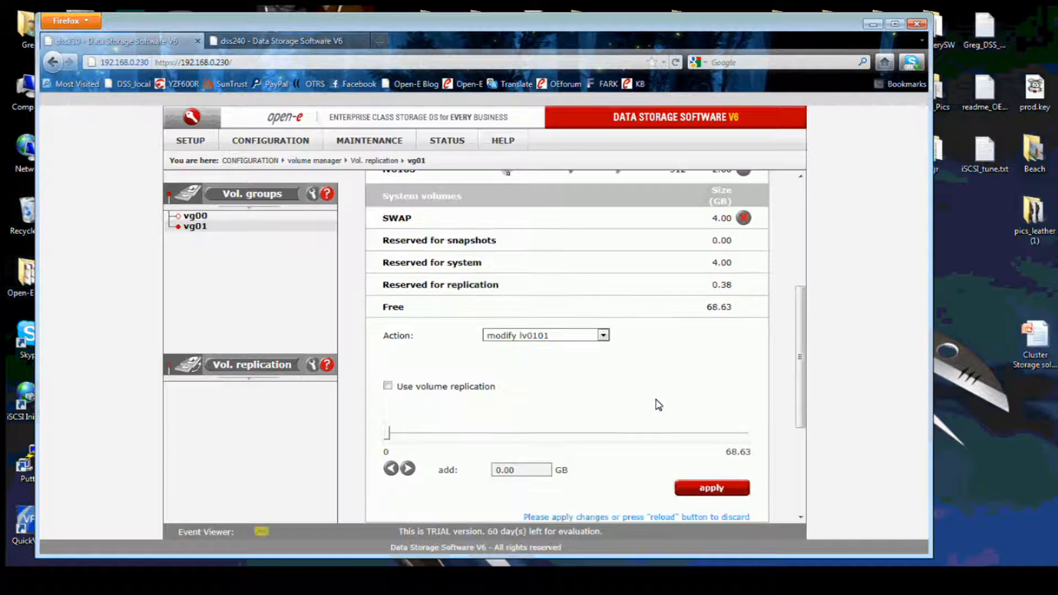
{"action": "left_click", "coordinate": [702, 416]}
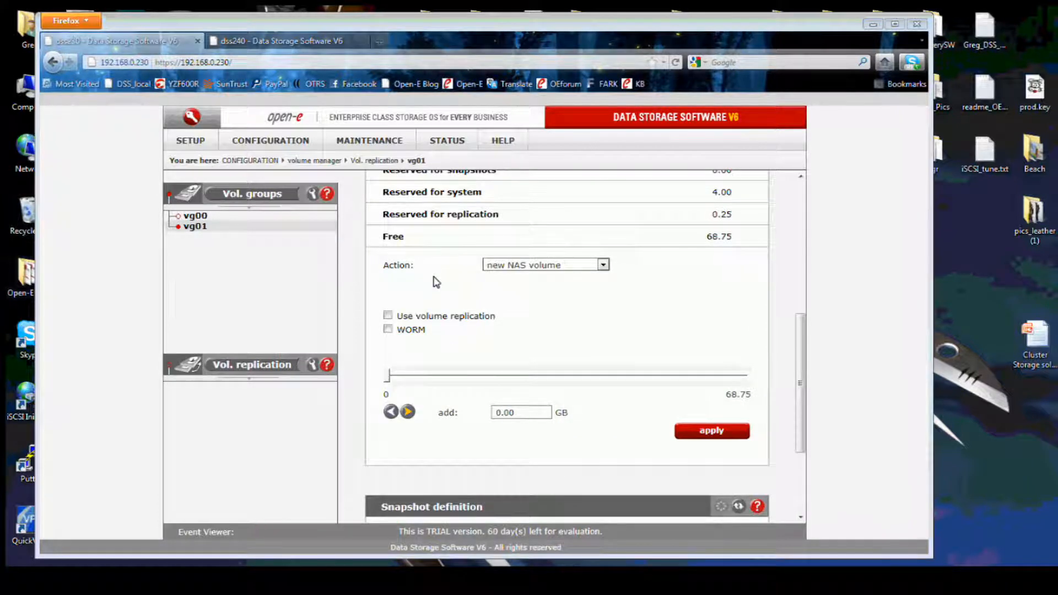
Modify logical volume lv0102 in vg01 to disable volume replication, and apply the change
{"action": "scroll", "coordinate": [437, 284], "scroll_direction": "up", "scroll_amount": 3}
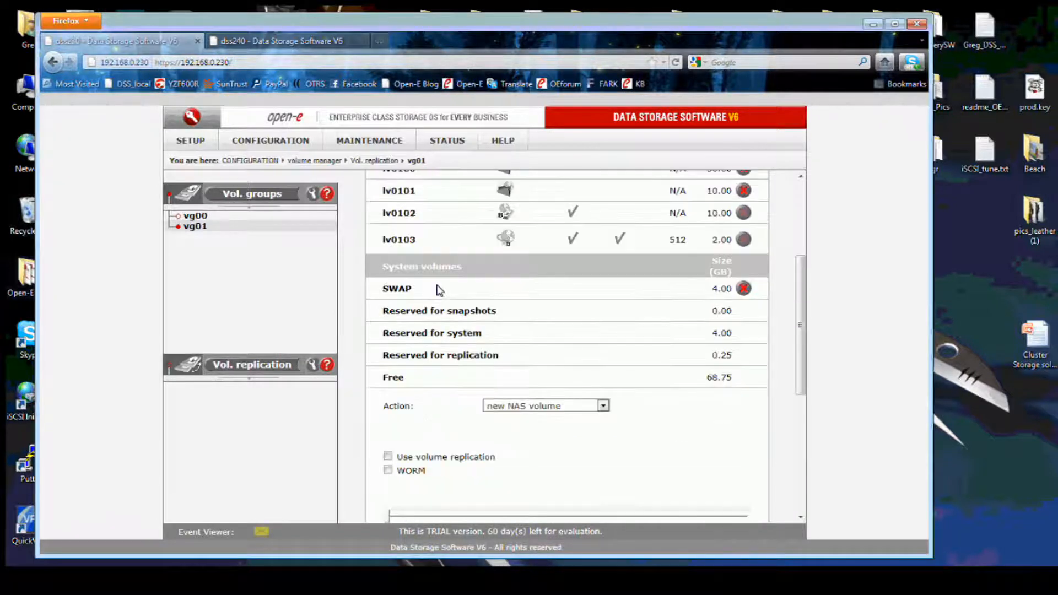
{"action": "left_click", "coordinate": [494, 367]}
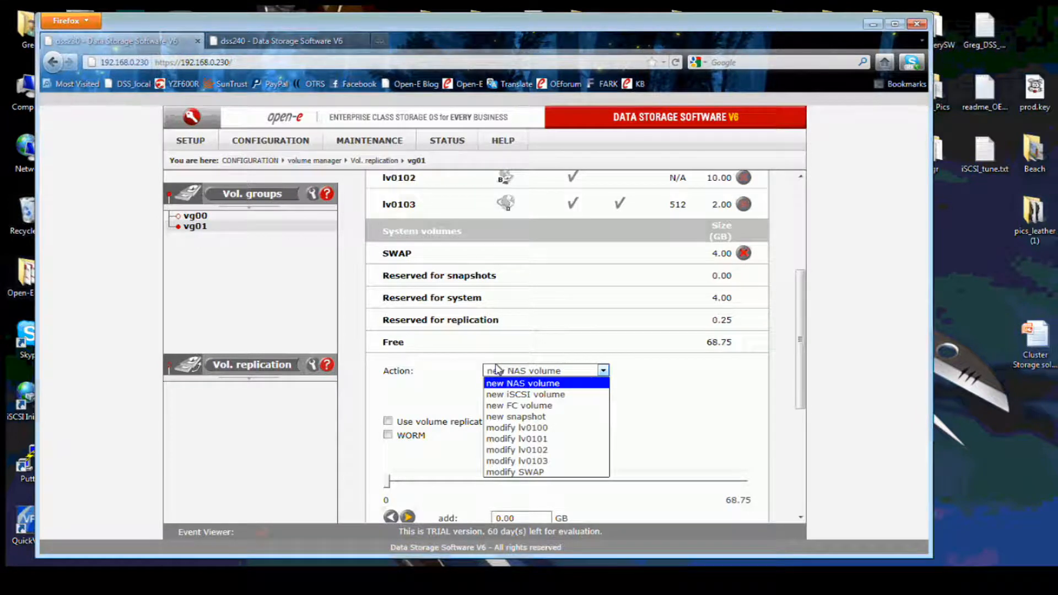
{"action": "left_click", "coordinate": [524, 451]}
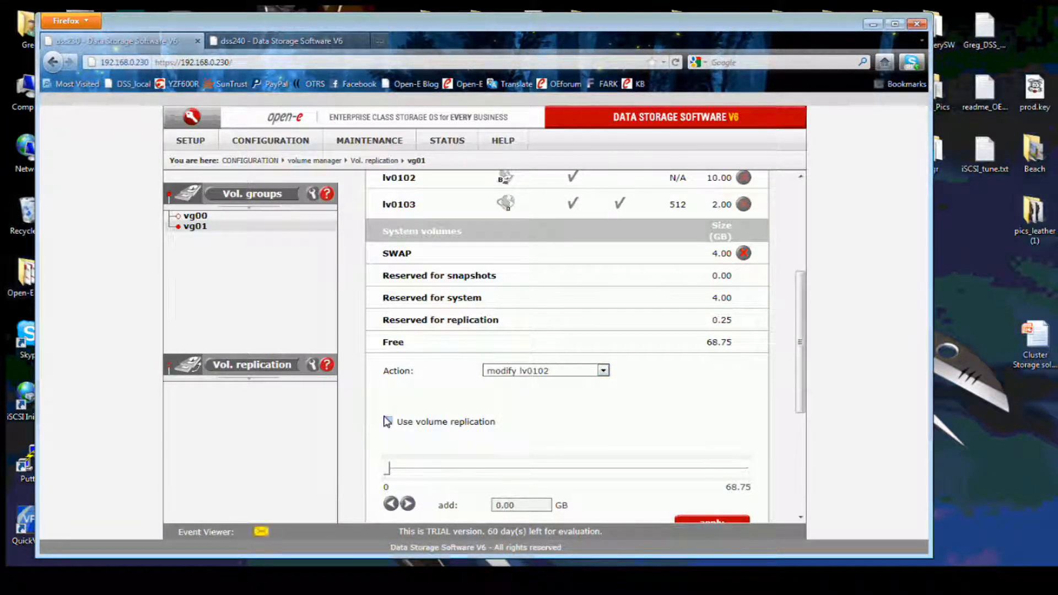
{"action": "scroll", "coordinate": [512, 421], "scroll_direction": "down", "scroll_amount": 2}
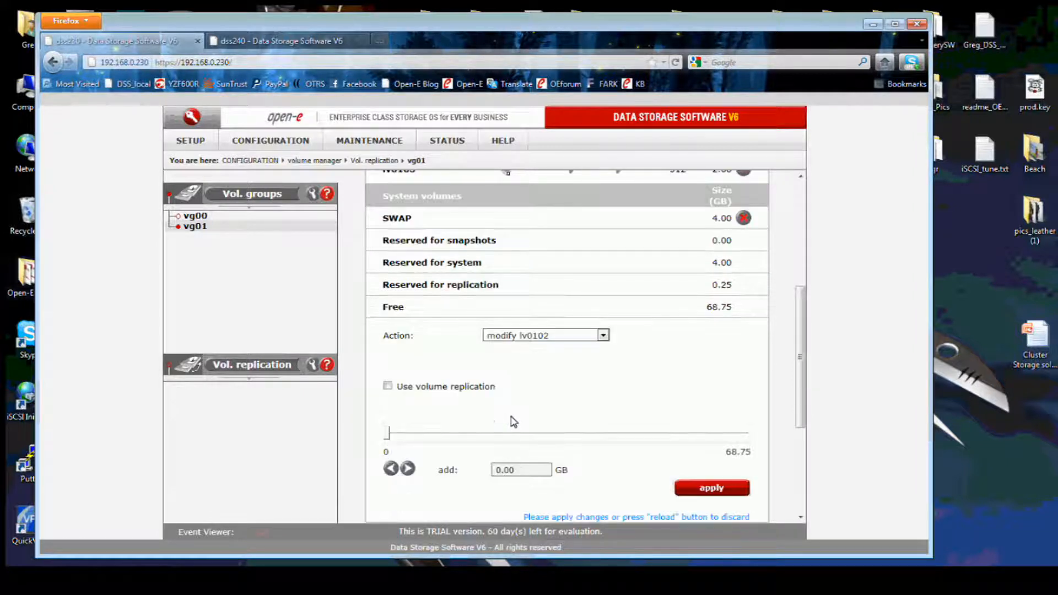
{"action": "left_click", "coordinate": [717, 451]}
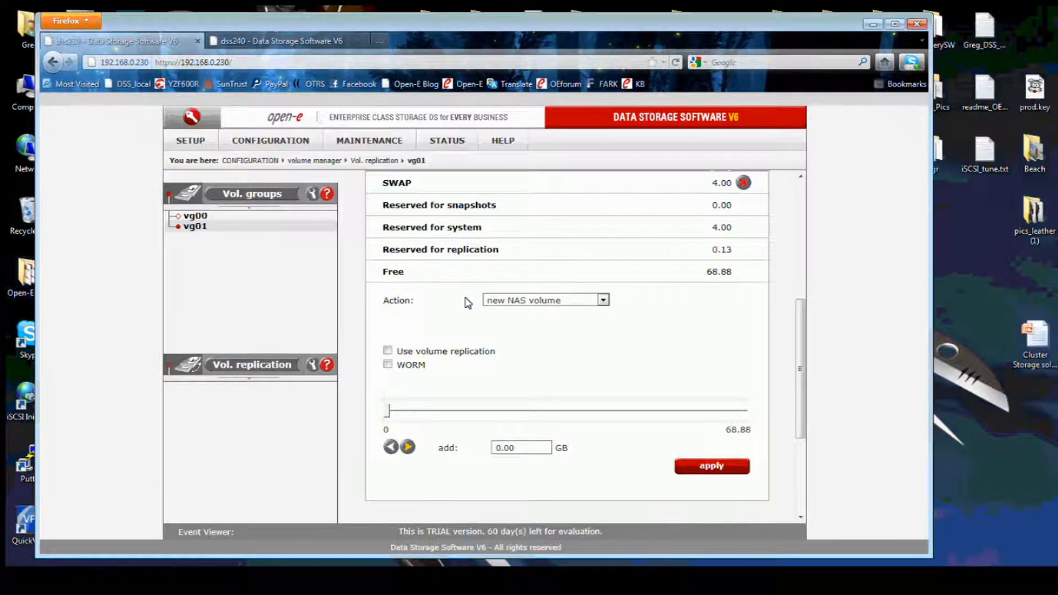
Modify logical volume lv0103 in vg01 to disable volume replication, and apply the change
{"action": "left_click", "coordinate": [487, 301]}
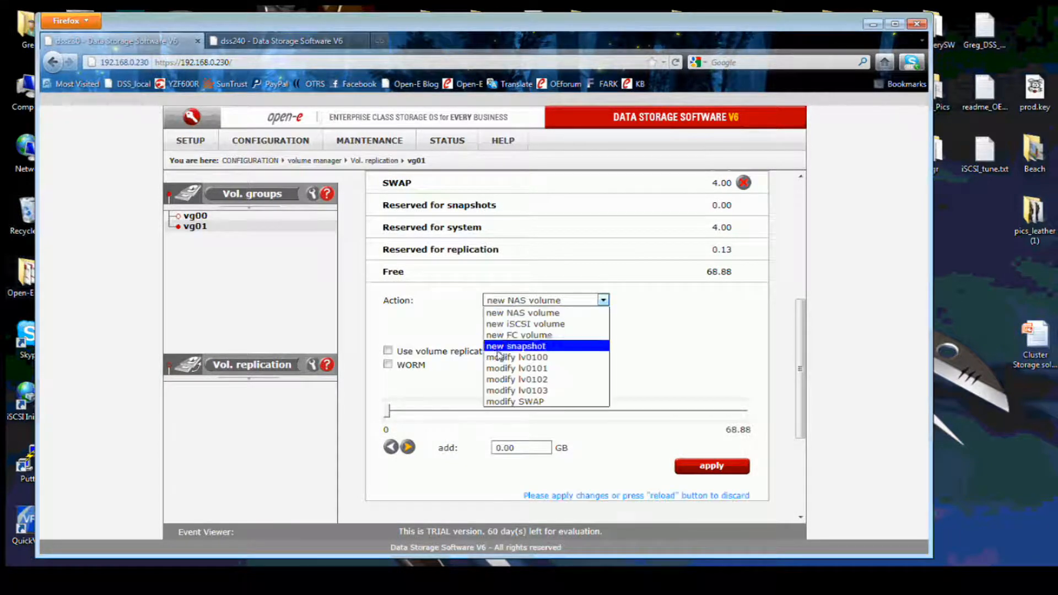
{"action": "left_click", "coordinate": [518, 389]}
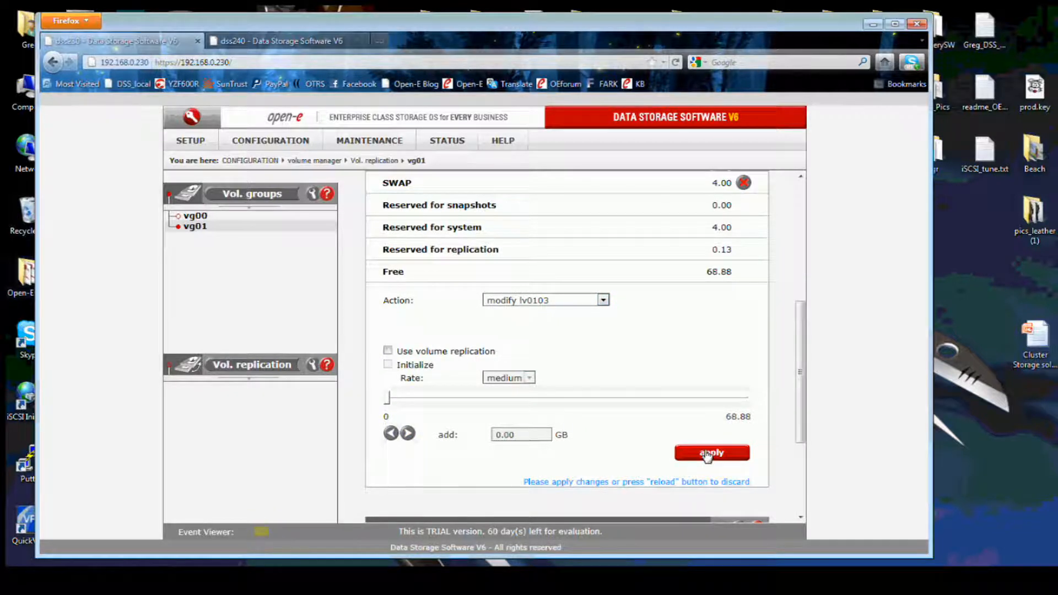
{"action": "left_click", "coordinate": [681, 450]}
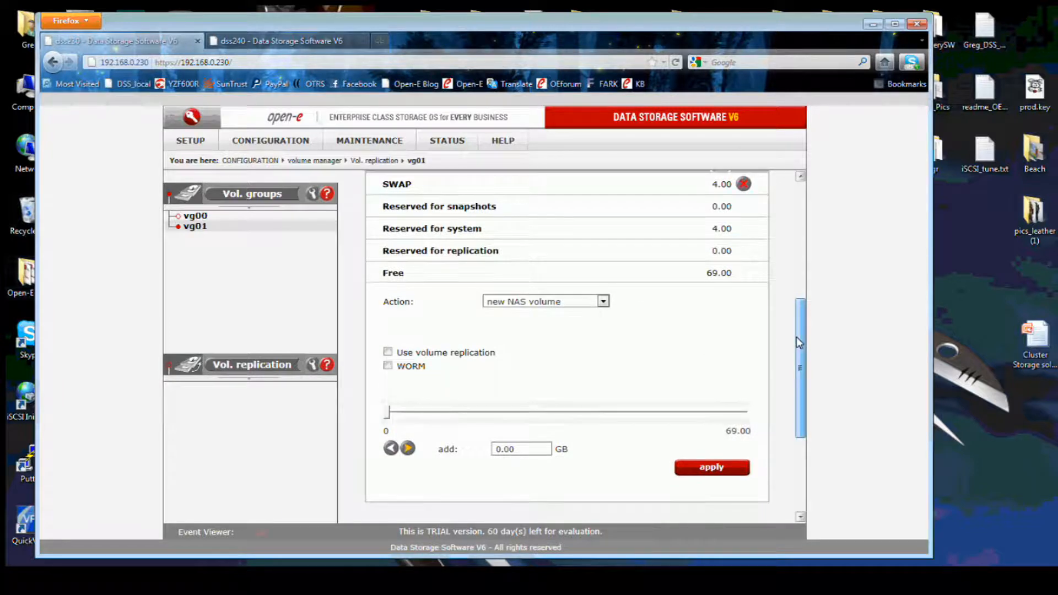
Expand logical volume lv0101 in vg01 by 2 GB with volume replication enabled, and apply the change
{"action": "left_click_drag", "start_coordinate": [795, 336], "coordinate": [799, 265]}
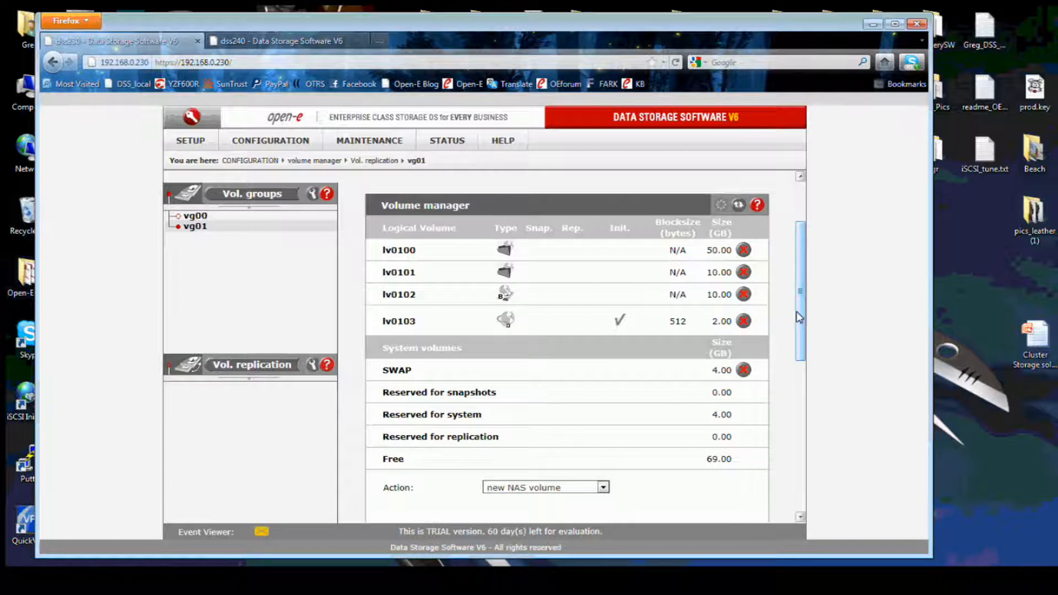
{"action": "left_click_drag", "start_coordinate": [798, 319], "coordinate": [792, 394]}
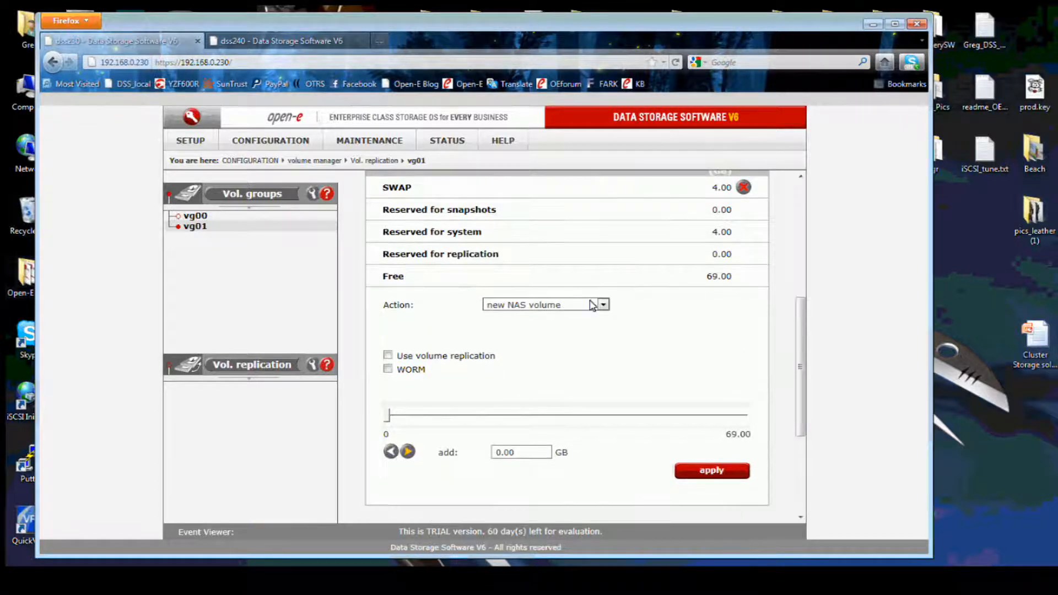
{"action": "left_click", "coordinate": [592, 304]}
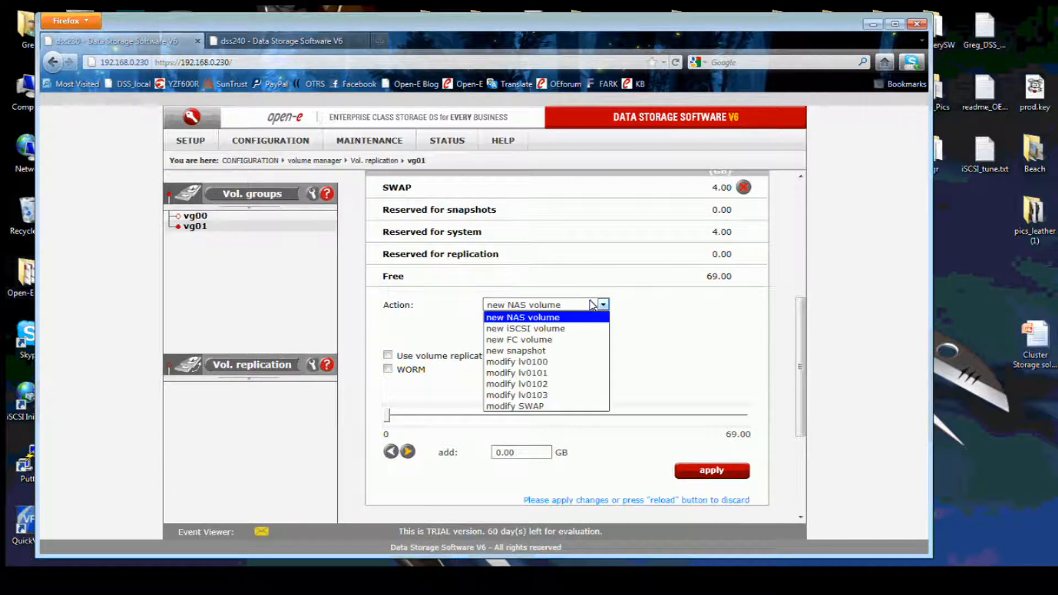
{"action": "left_click", "coordinate": [520, 372]}
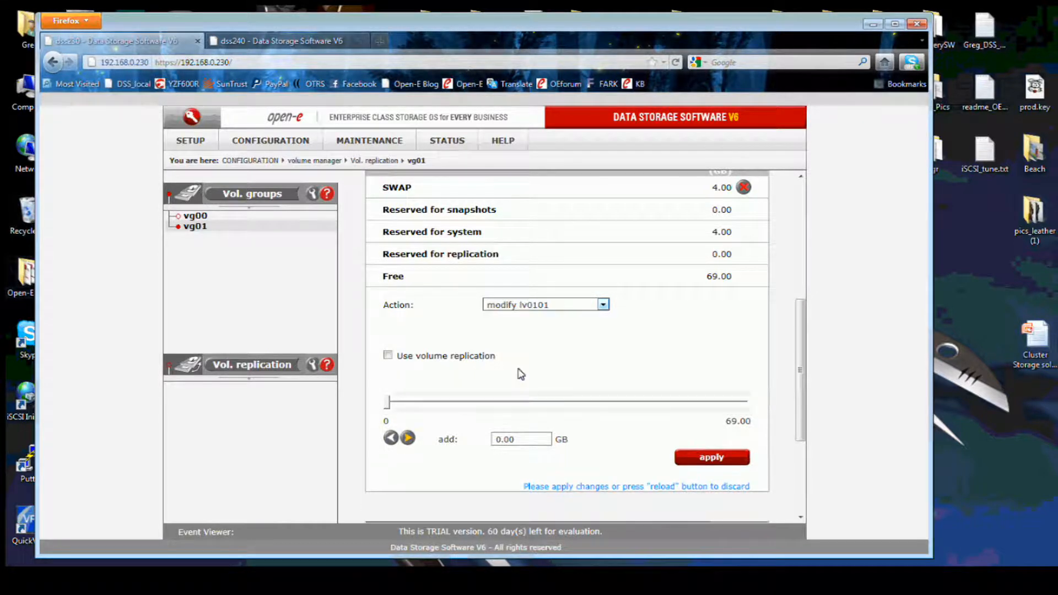
{"action": "left_click", "coordinate": [500, 441]}
{"action": "type", "text": "2"}
{"action": "left_click", "coordinate": [385, 351]}
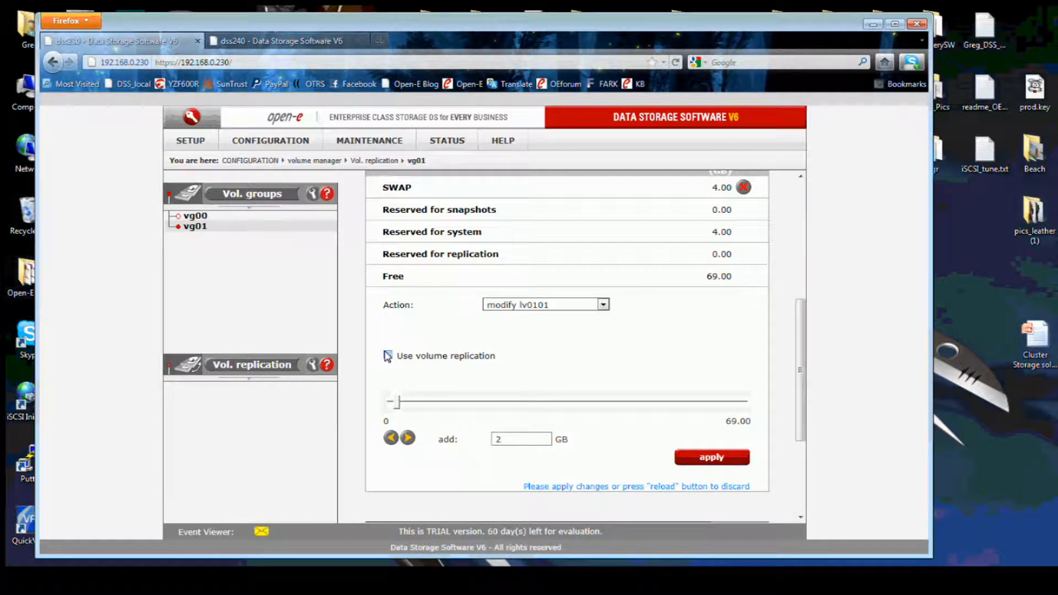
{"action": "left_click", "coordinate": [387, 355]}
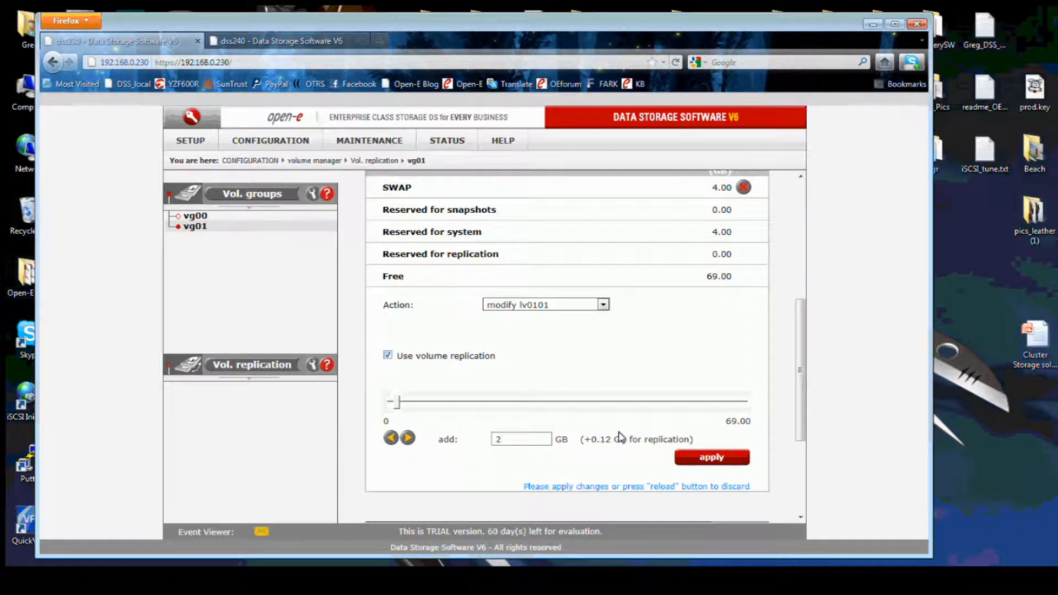
{"action": "left_click", "coordinate": [728, 455]}
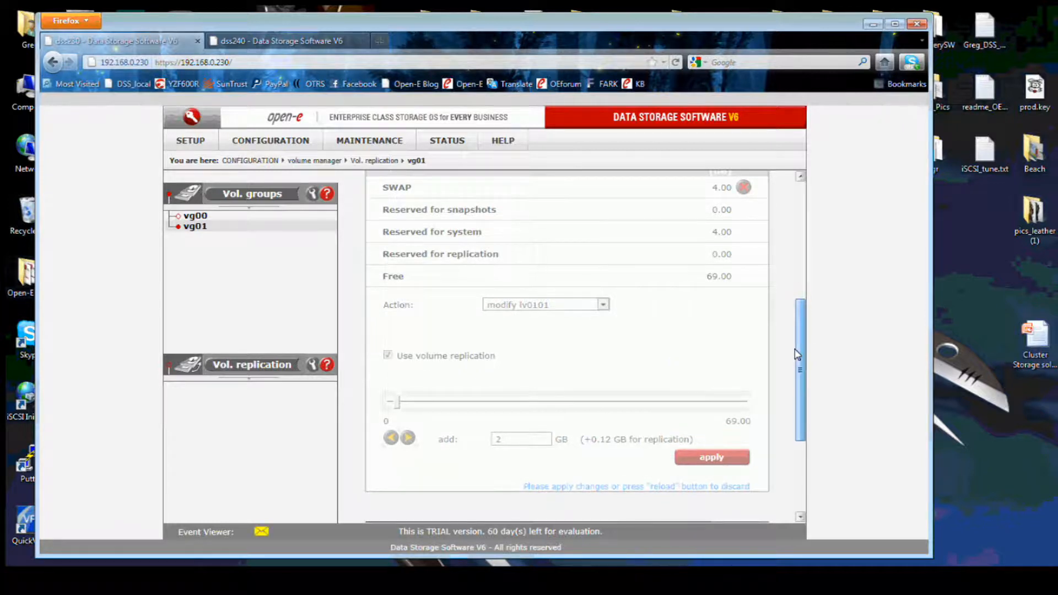
Expand logical volume lv0102 in vg01 by 2 GB with volume replication enabled, and apply the change
{"action": "left_click_drag", "start_coordinate": [798, 354], "coordinate": [802, 307]}
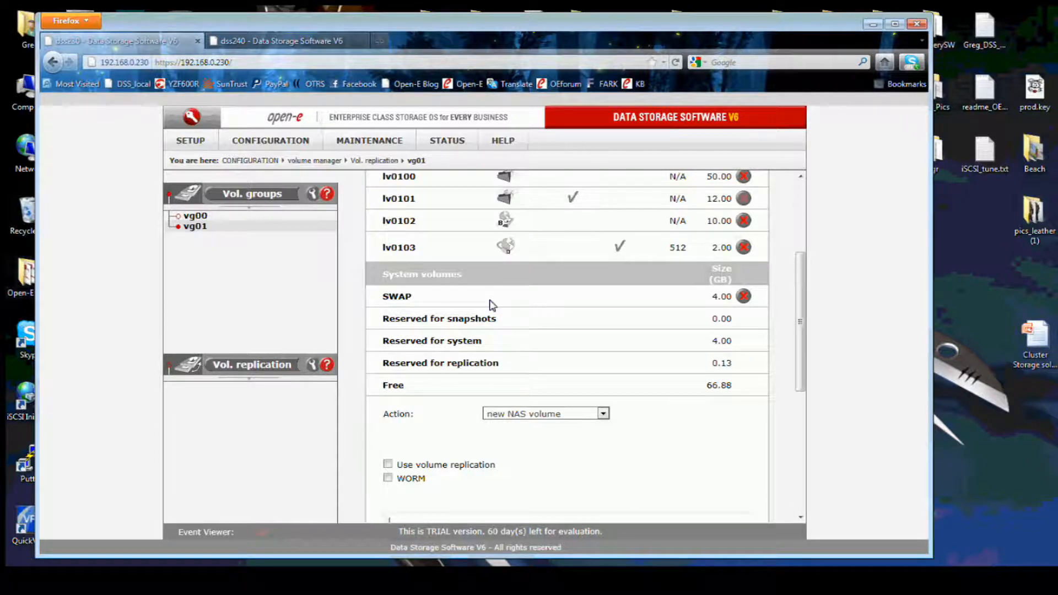
{"action": "left_click", "coordinate": [550, 413]}
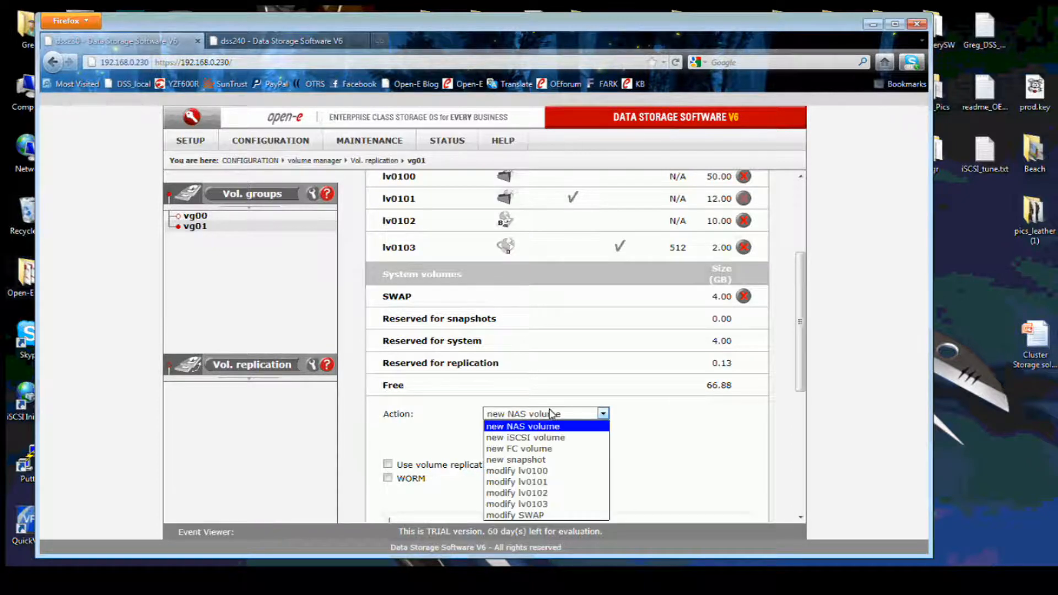
{"action": "left_click", "coordinate": [545, 492]}
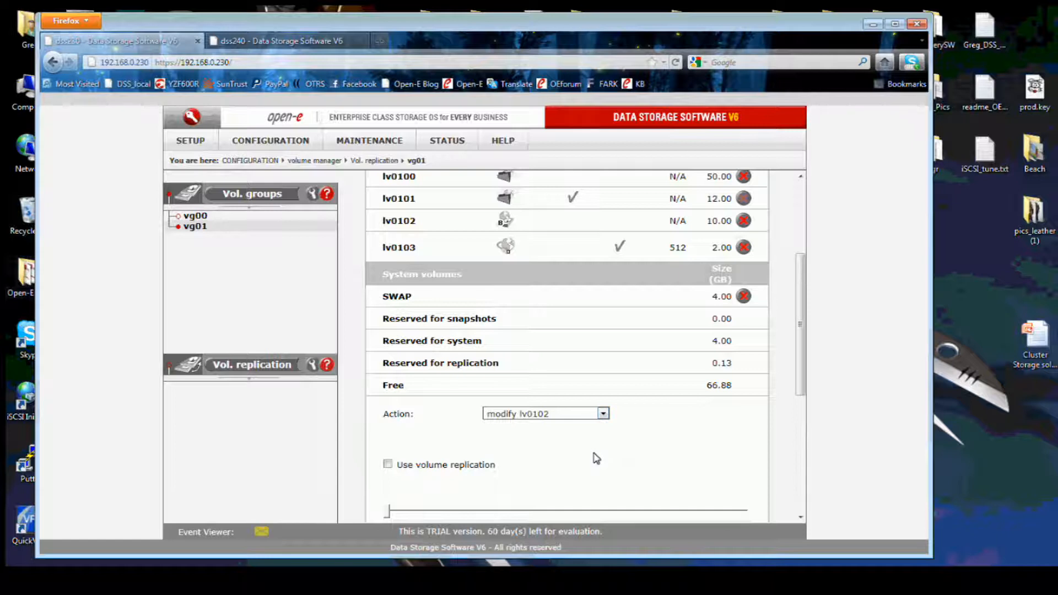
{"action": "scroll", "coordinate": [596, 459], "scroll_direction": "down", "scroll_amount": 5}
{"action": "left_click", "coordinate": [387, 324]}
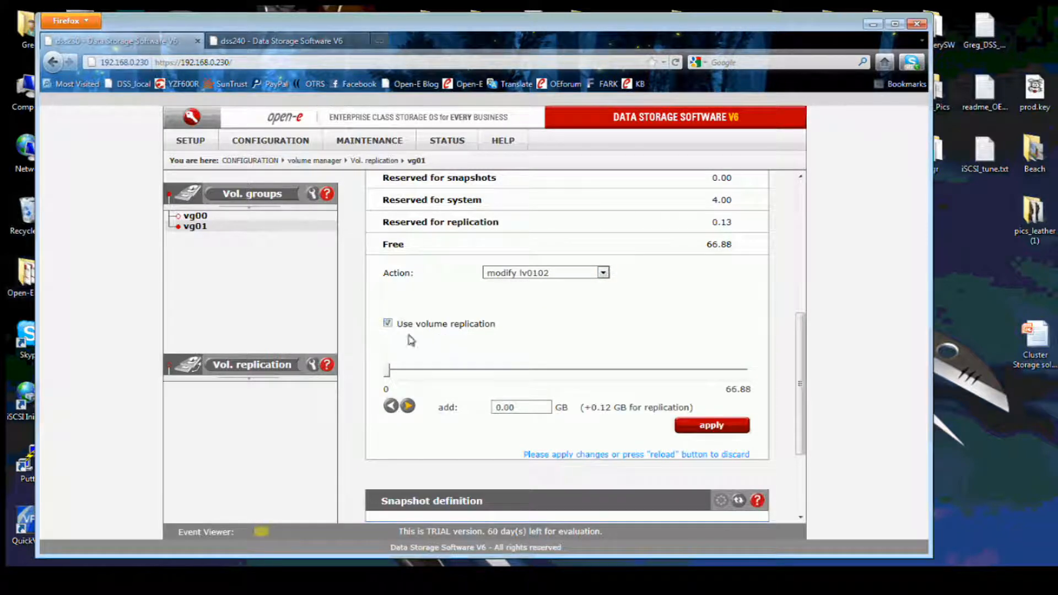
{"action": "double_click", "coordinate": [498, 406]}
{"action": "type", "text": "2"}
{"action": "left_click", "coordinate": [701, 426]}
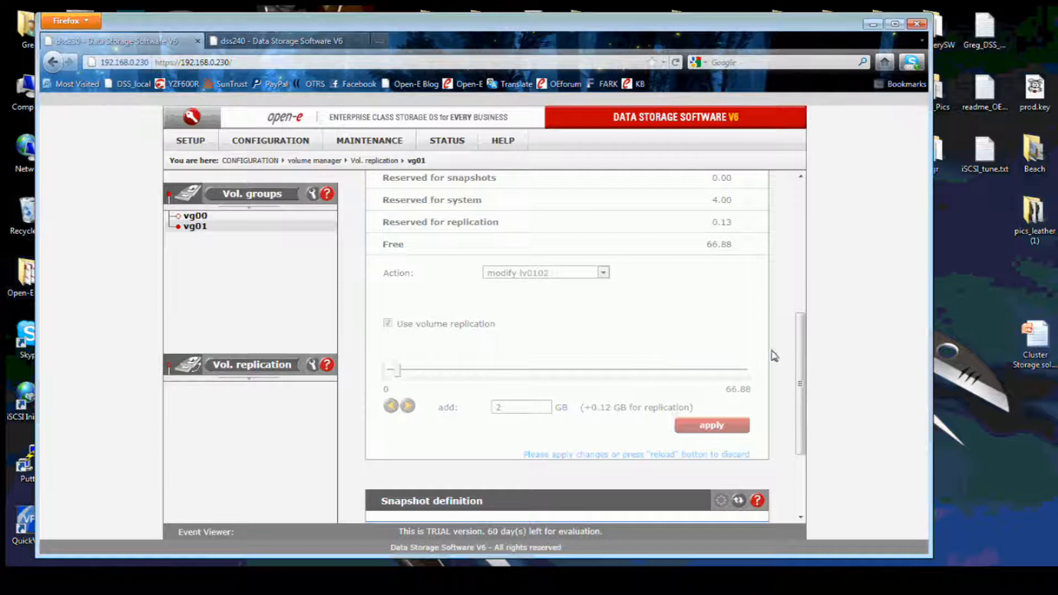
Expand logical volume lv0103 in vg01 by 1 GB with the initialization rate set to fast, then apply and confirm the change
{"action": "left_click_drag", "start_coordinate": [795, 355], "coordinate": [795, 290]}
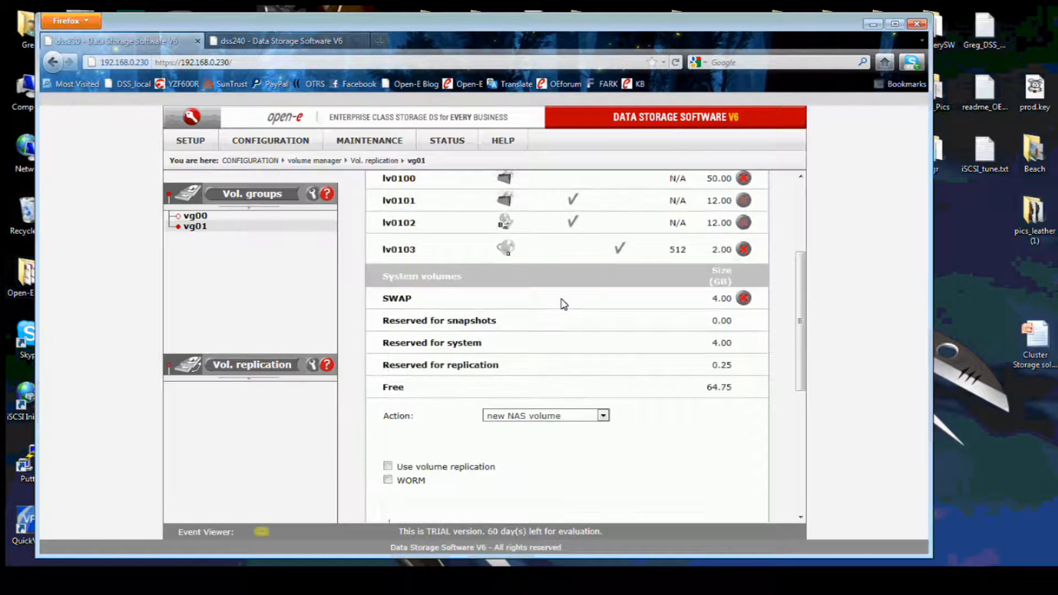
{"action": "left_click", "coordinate": [528, 418]}
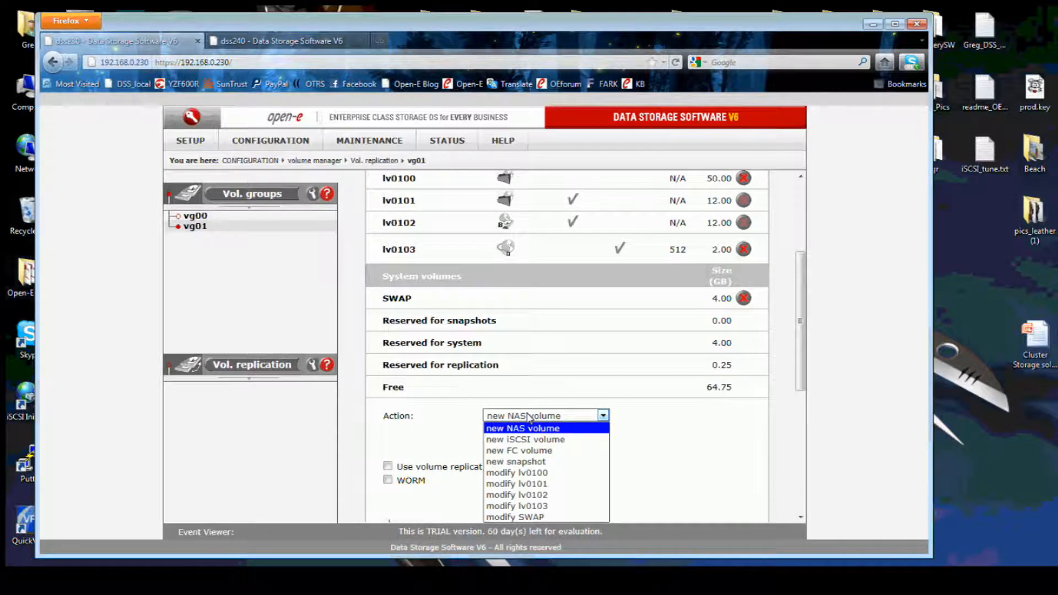
{"action": "left_click", "coordinate": [518, 506]}
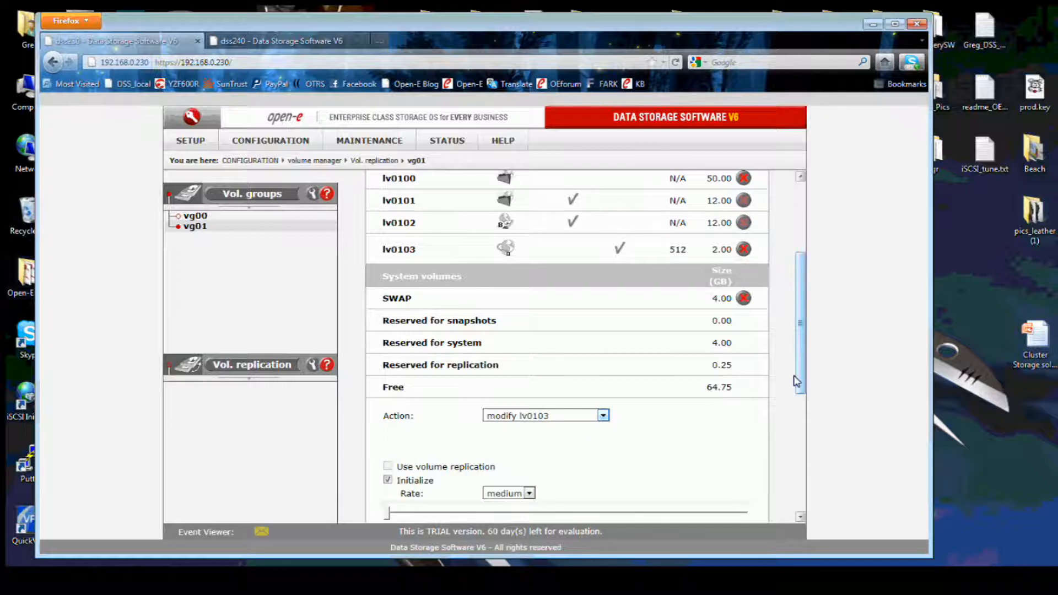
{"action": "left_click_drag", "start_coordinate": [796, 381], "coordinate": [796, 427]}
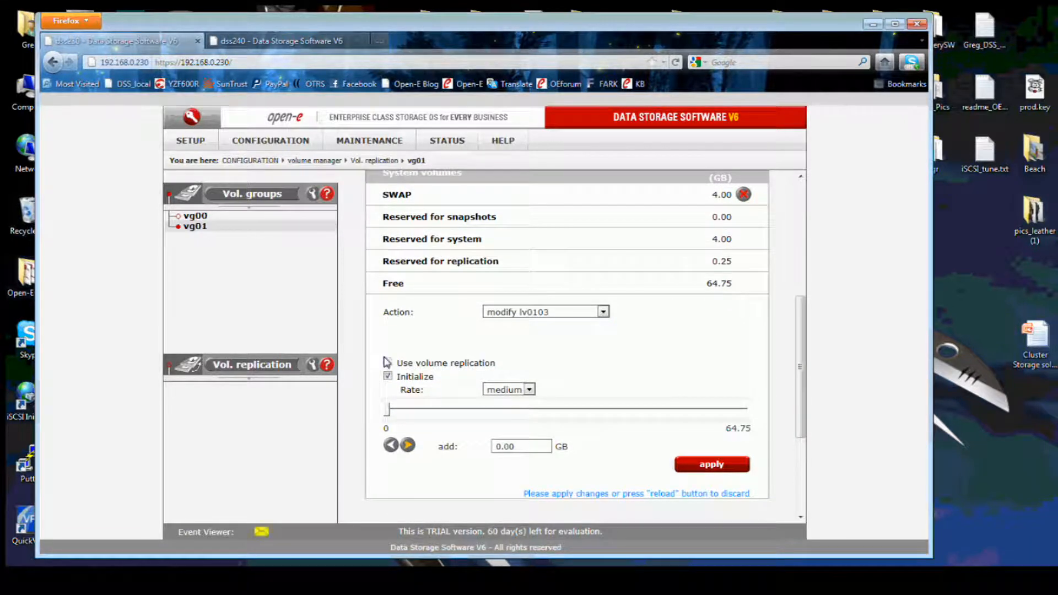
{"action": "left_click", "coordinate": [497, 388]}
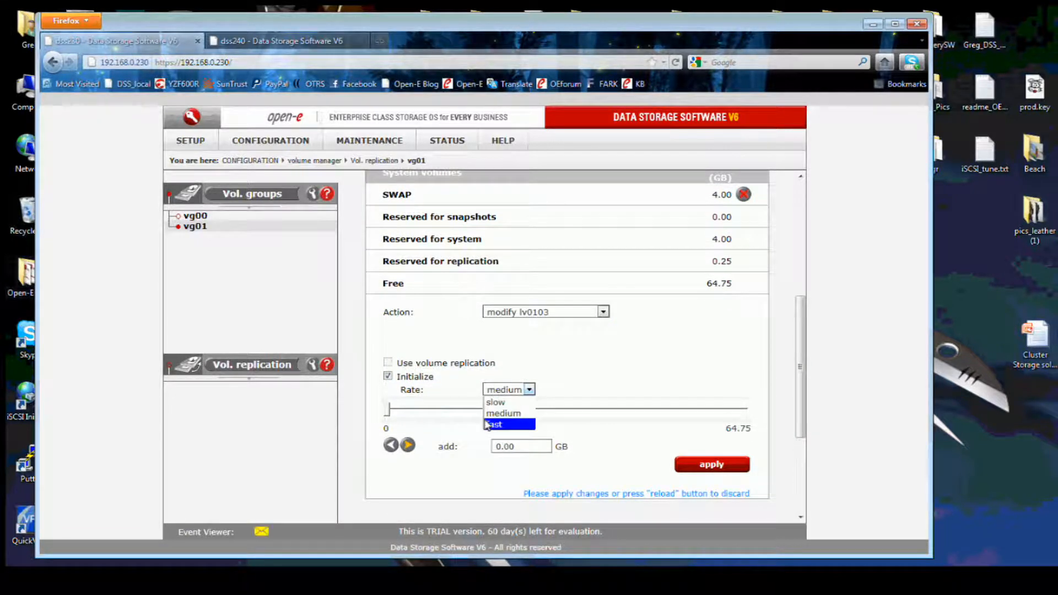
{"action": "left_click", "coordinate": [487, 424]}
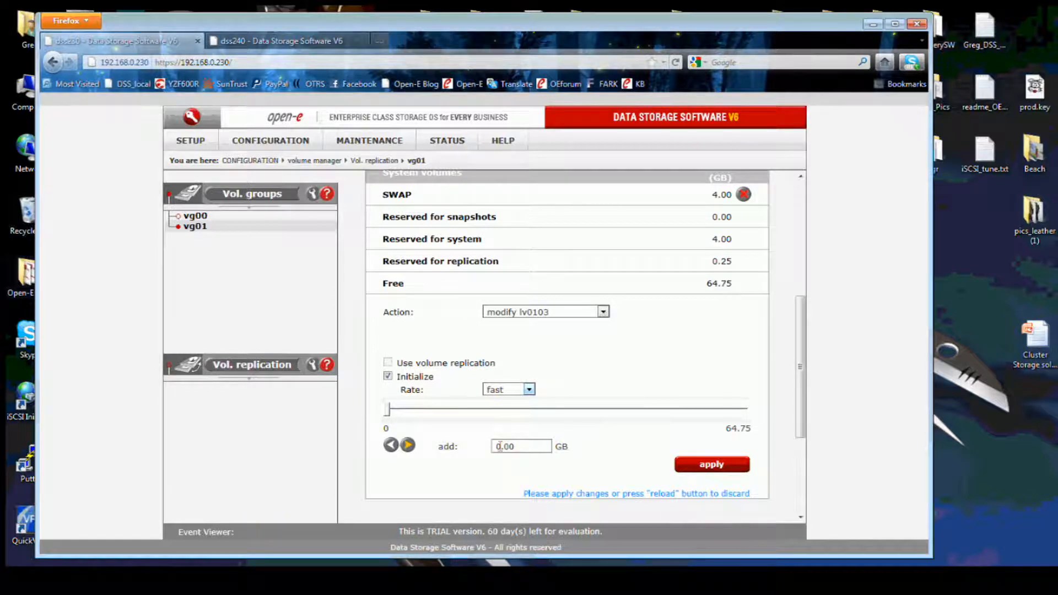
{"action": "left_click_drag", "start_coordinate": [499, 446], "coordinate": [494, 448]}
{"action": "type", "text": "1"}
{"action": "left_click", "coordinate": [704, 460]}
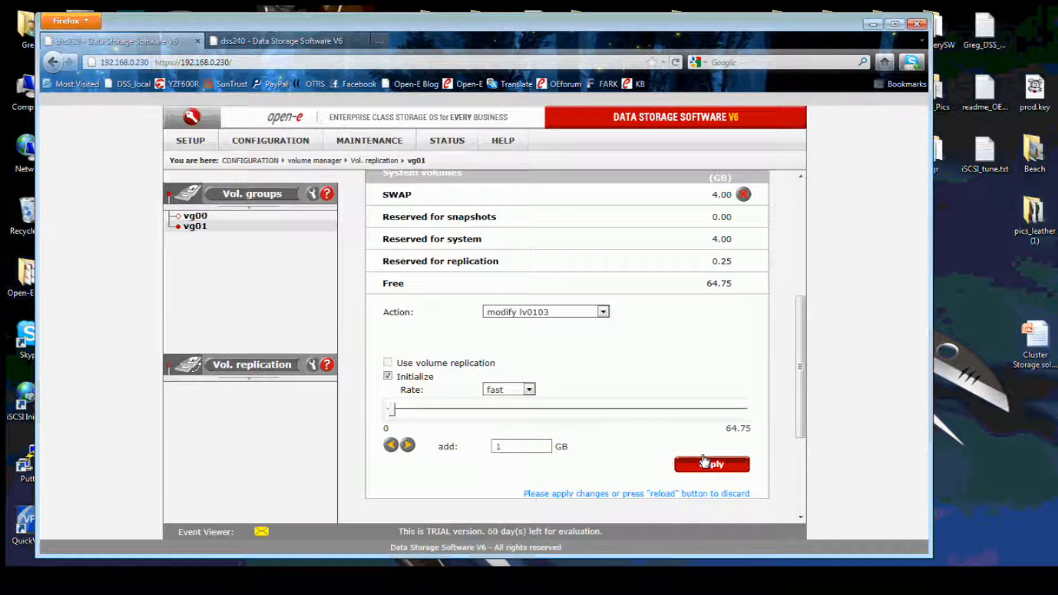
{"action": "left_click", "coordinate": [701, 461]}
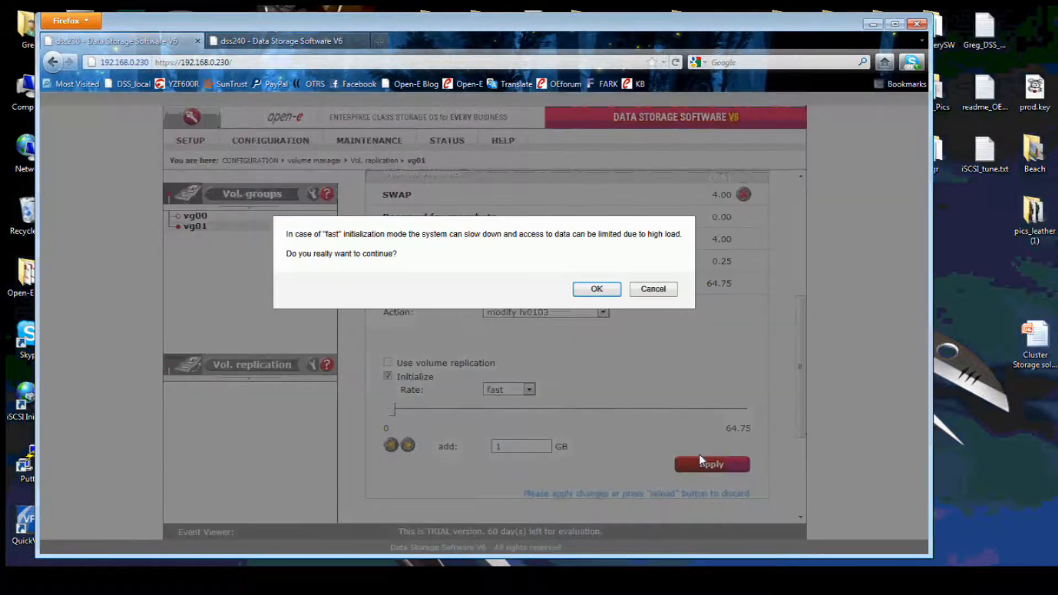
{"action": "key", "text": "Return"}
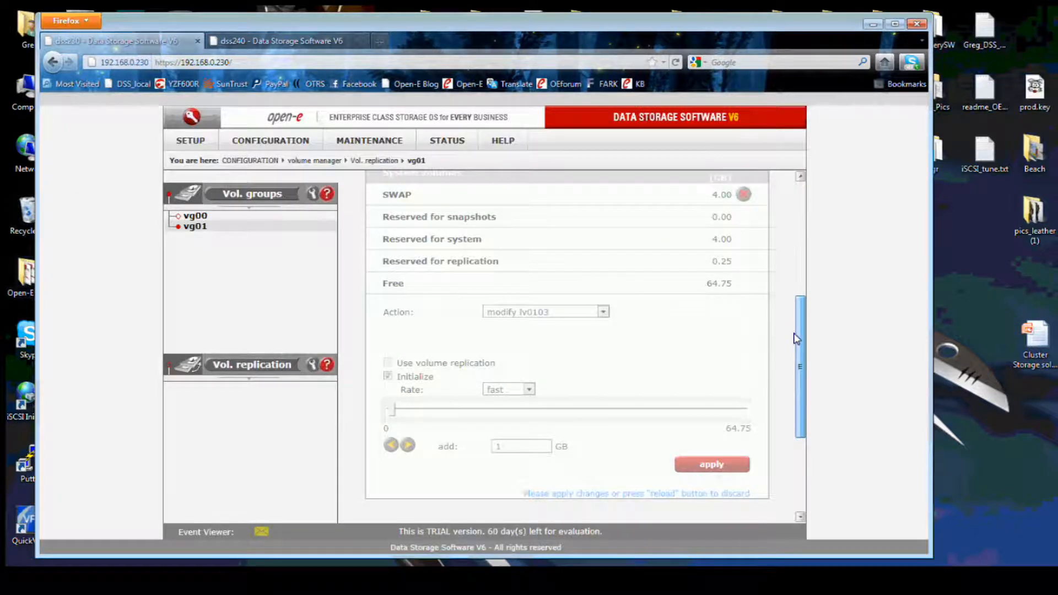
{"action": "scroll", "coordinate": [795, 338], "scroll_direction": "up", "scroll_amount": 2}
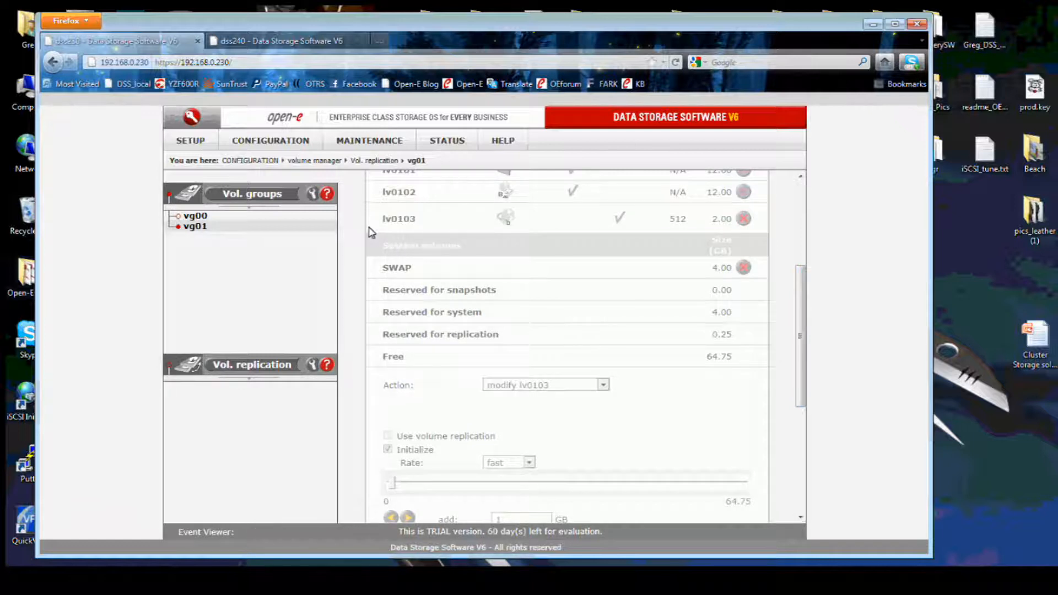
On the dss240 server, modify logical volume lv0002 in vg00 to disable volume replication, then apply and confirm the change
{"action": "left_click", "coordinate": [280, 40]}
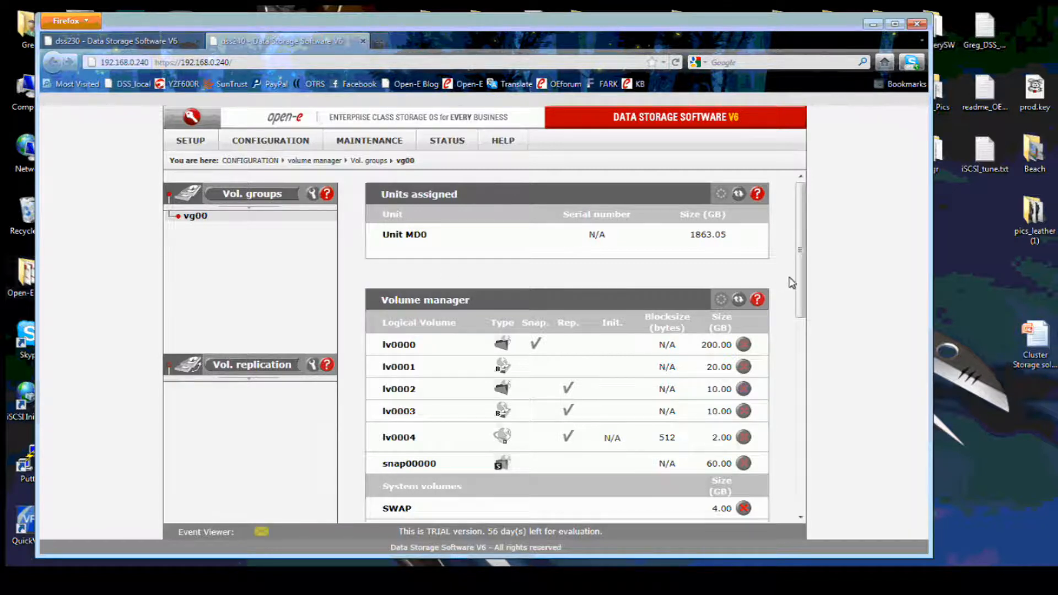
{"action": "left_click_drag", "start_coordinate": [799, 283], "coordinate": [800, 365]}
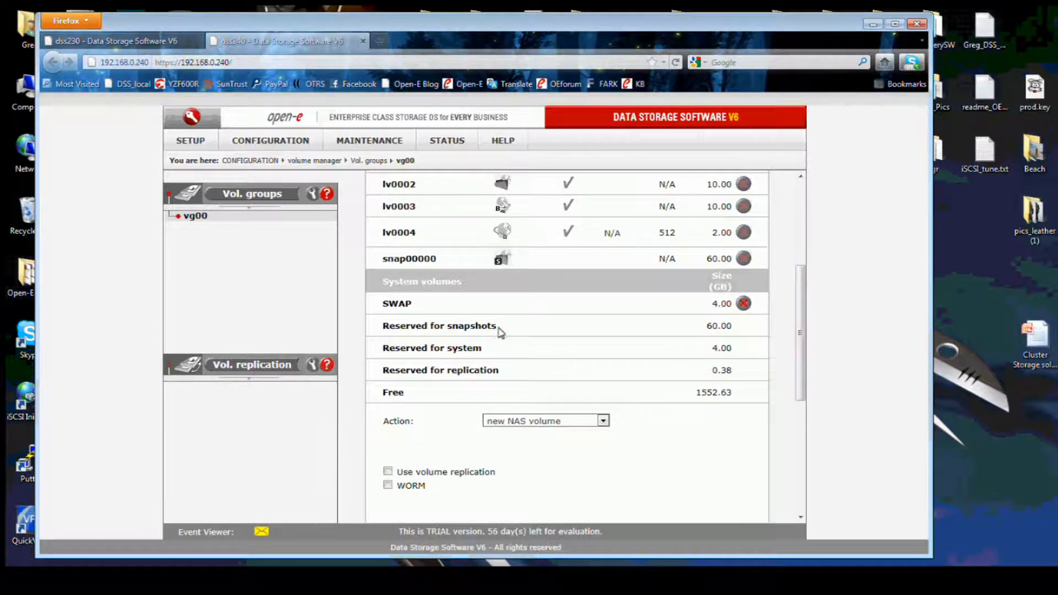
{"action": "left_click", "coordinate": [507, 420]}
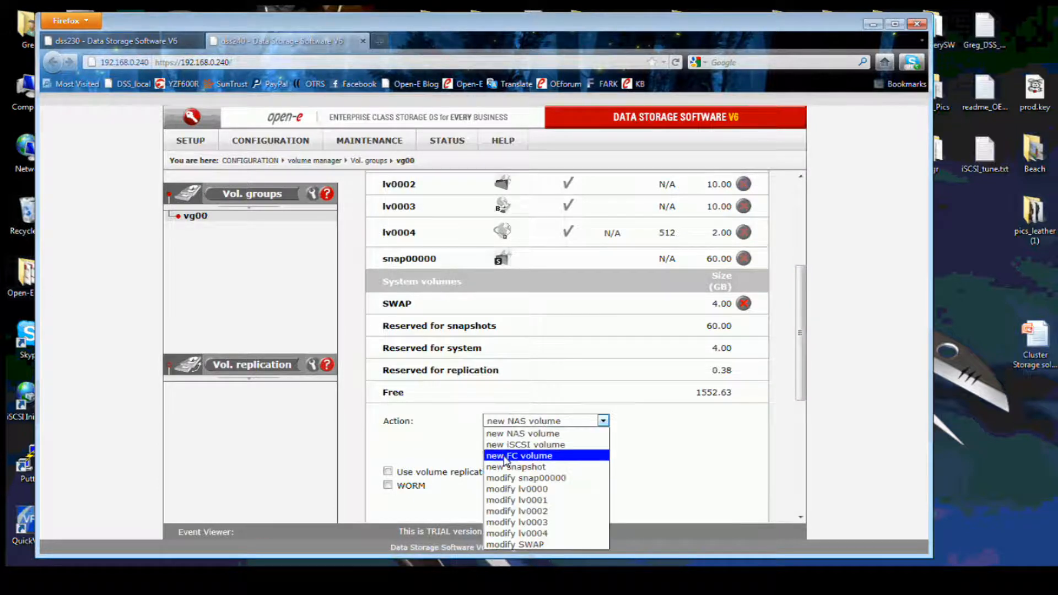
{"action": "left_click", "coordinate": [517, 510]}
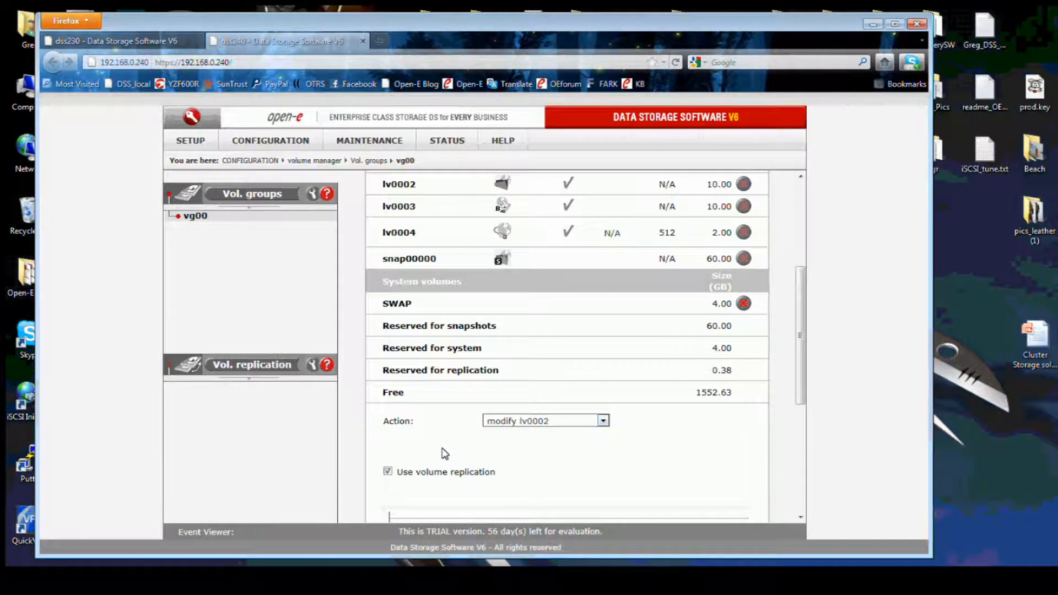
{"action": "scroll", "coordinate": [444, 453], "scroll_direction": "down", "scroll_amount": 2}
{"action": "left_click", "coordinate": [388, 401]}
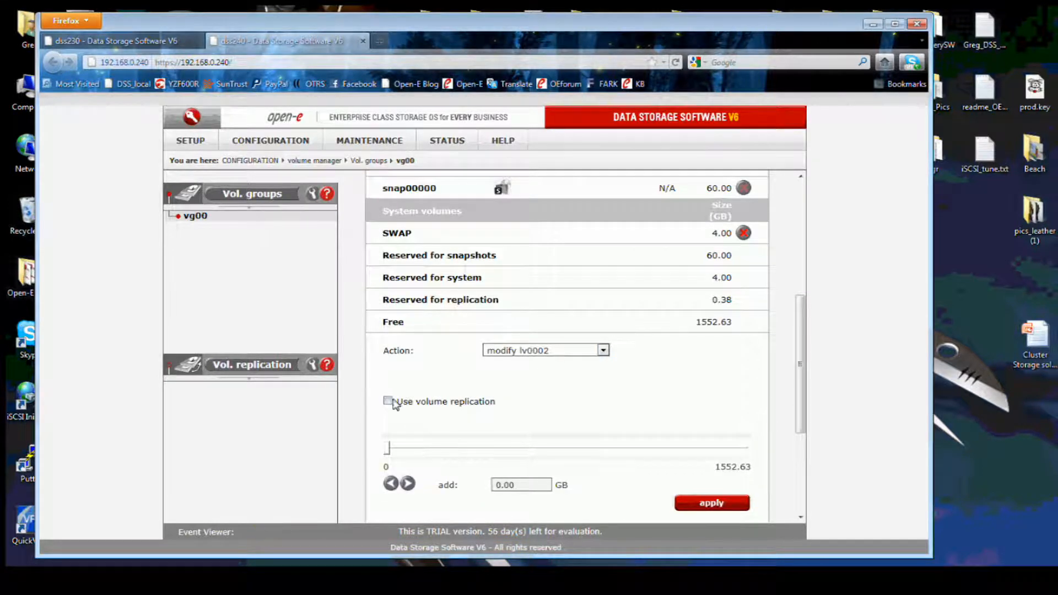
{"action": "left_click", "coordinate": [695, 502]}
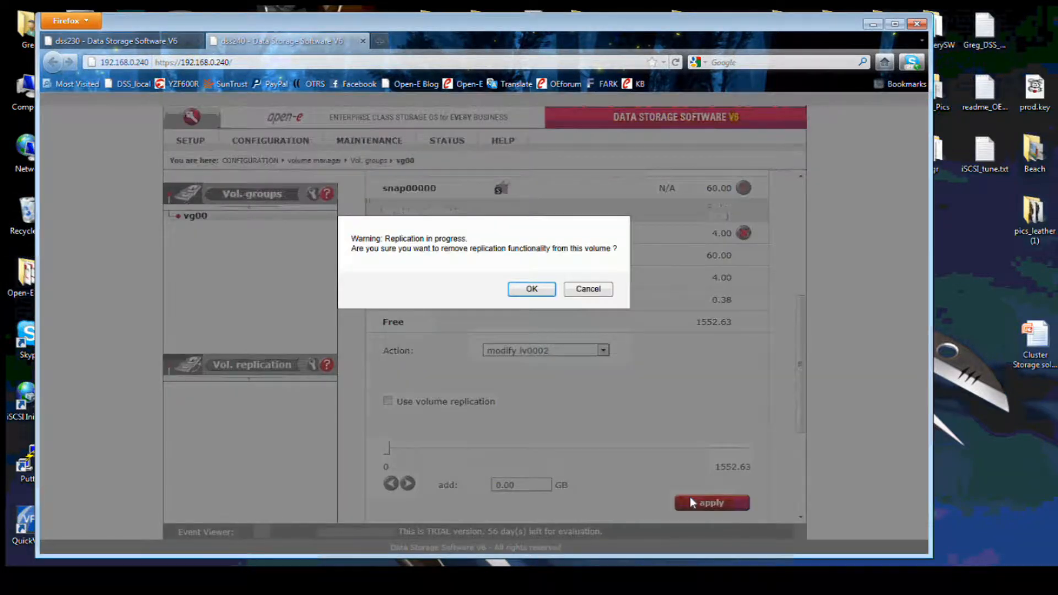
{"action": "left_click", "coordinate": [532, 289]}
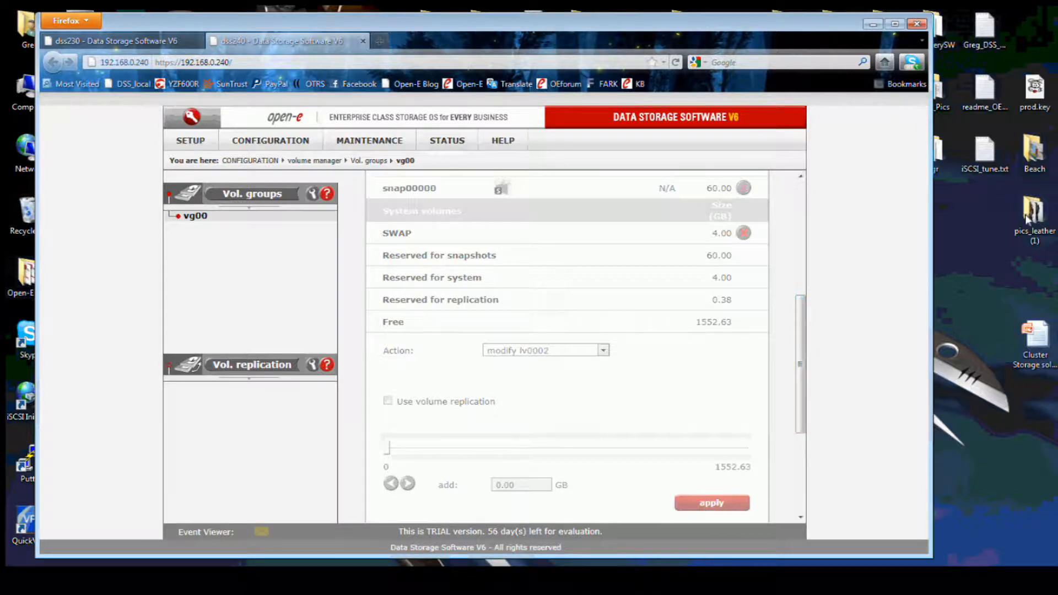
{"action": "left_click", "coordinate": [1050, 203]}
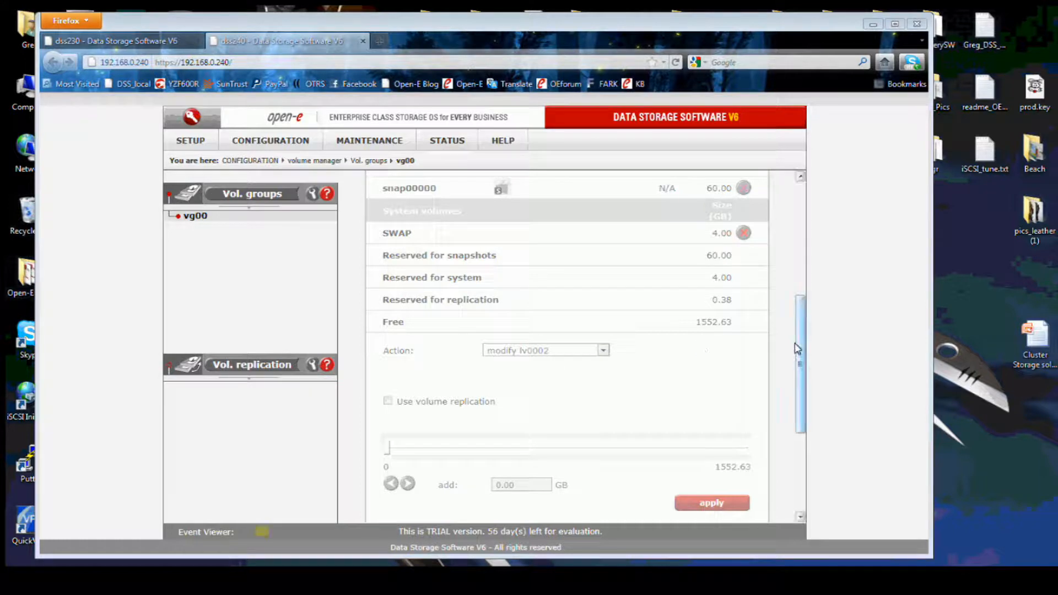
Modify logical volume lv0003 in vg00 on dss240 to disable volume replication, and apply the change
{"action": "left_click_drag", "start_coordinate": [796, 344], "coordinate": [797, 329]}
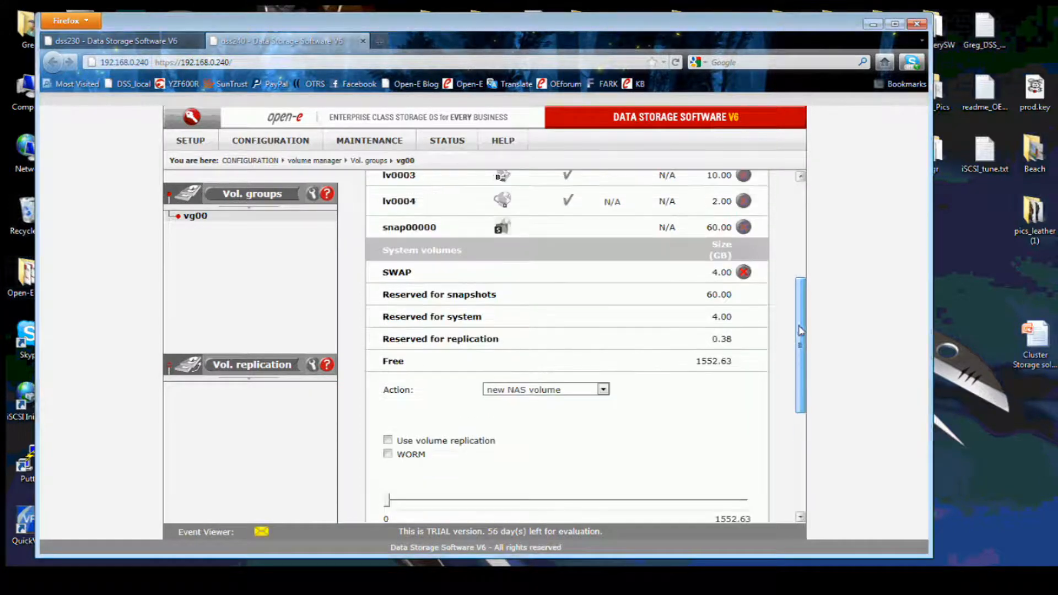
{"action": "left_click", "coordinate": [602, 388]}
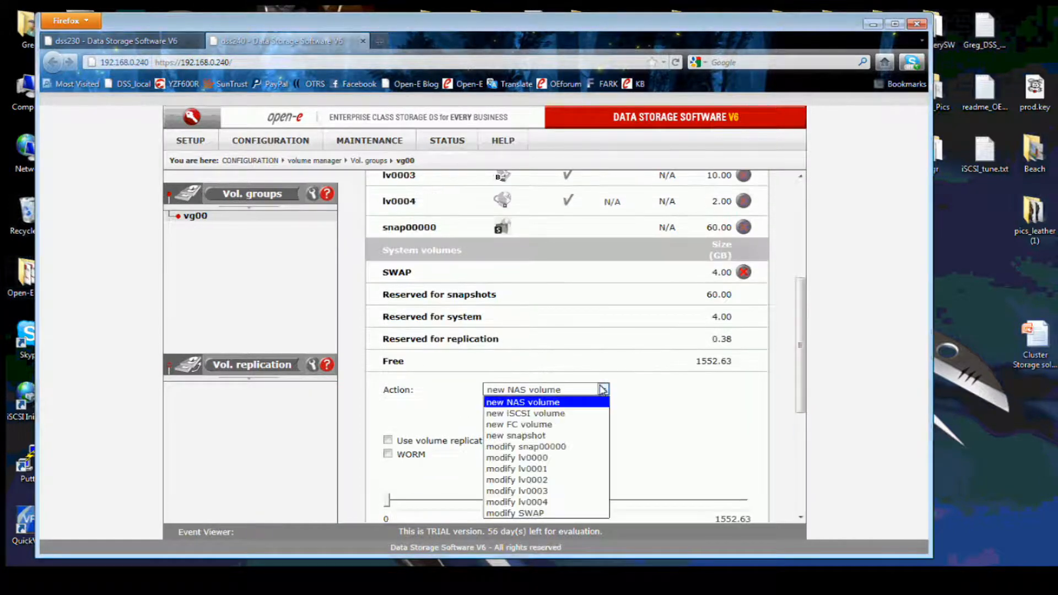
{"action": "left_click", "coordinate": [570, 489]}
{"action": "left_click", "coordinate": [388, 440]}
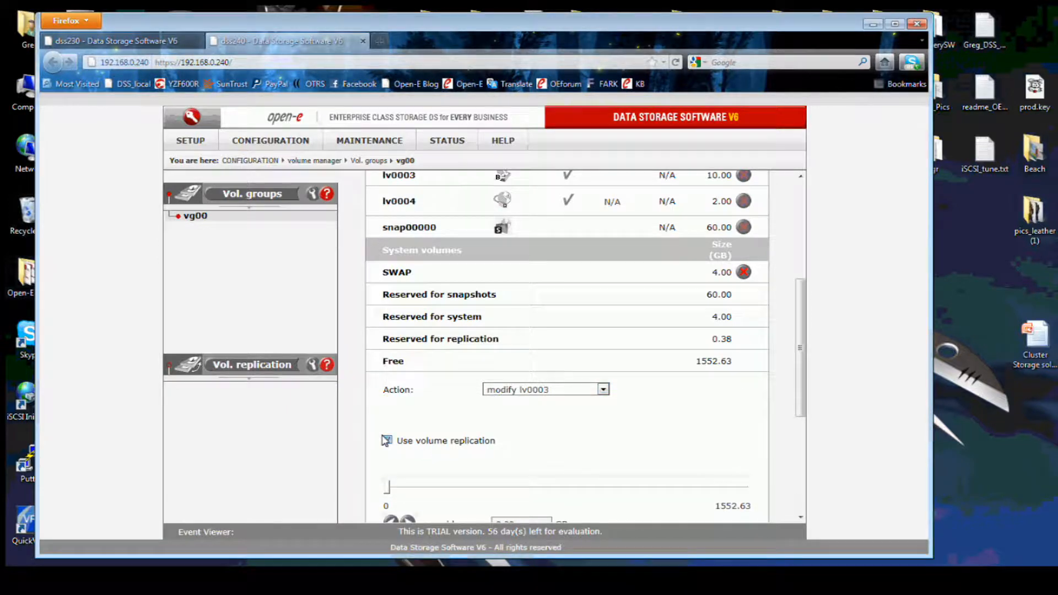
{"action": "scroll", "coordinate": [501, 448], "scroll_direction": "down", "scroll_amount": 2}
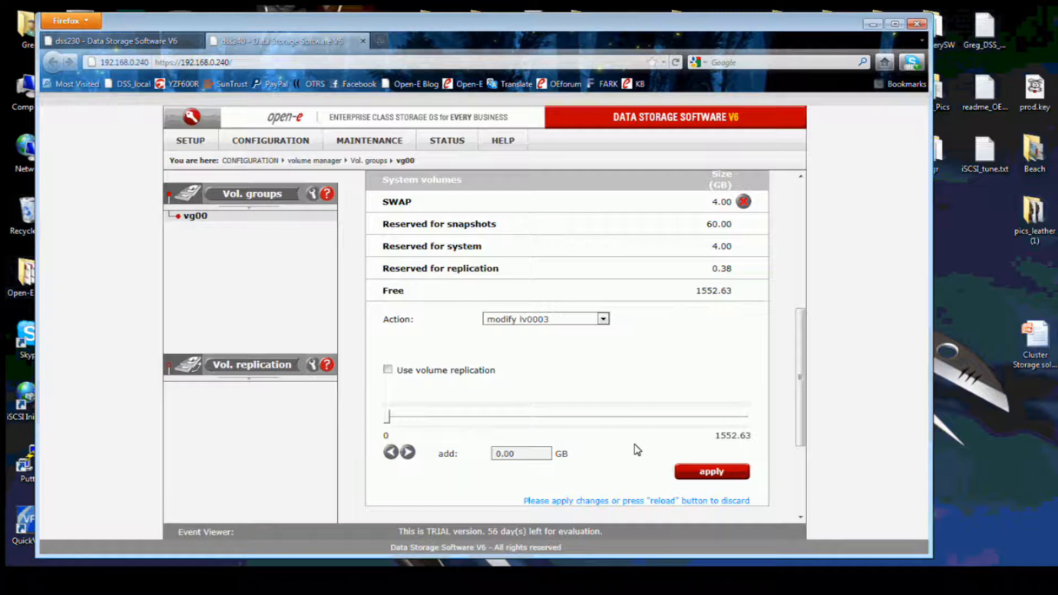
{"action": "left_click", "coordinate": [698, 465]}
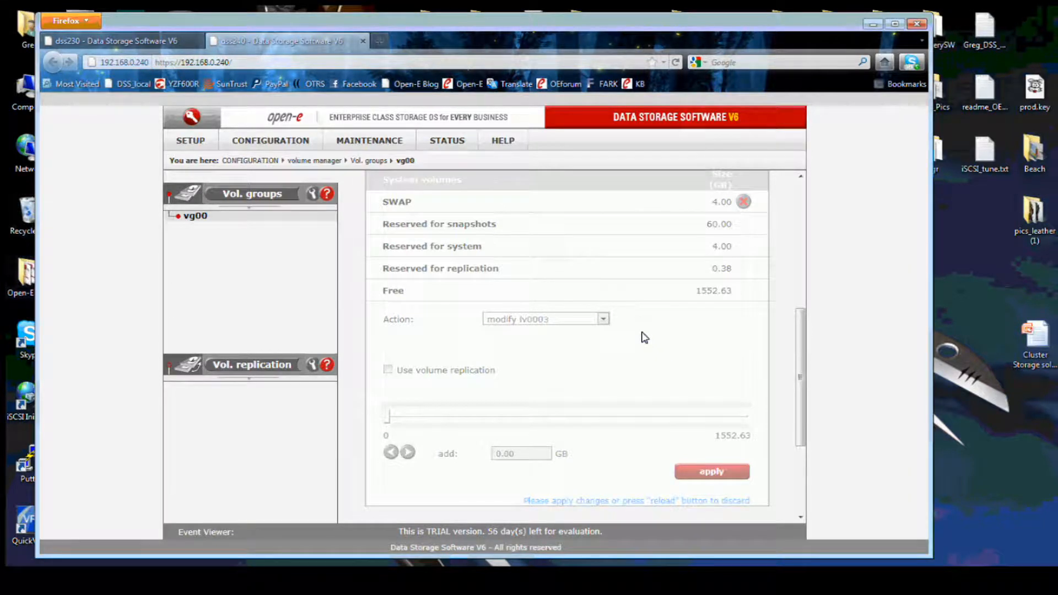
Modify logical volume lv0004 in vg00 on dss240 to disable volume replication, and apply the change
{"action": "left_click_drag", "start_coordinate": [799, 329], "coordinate": [798, 290]}
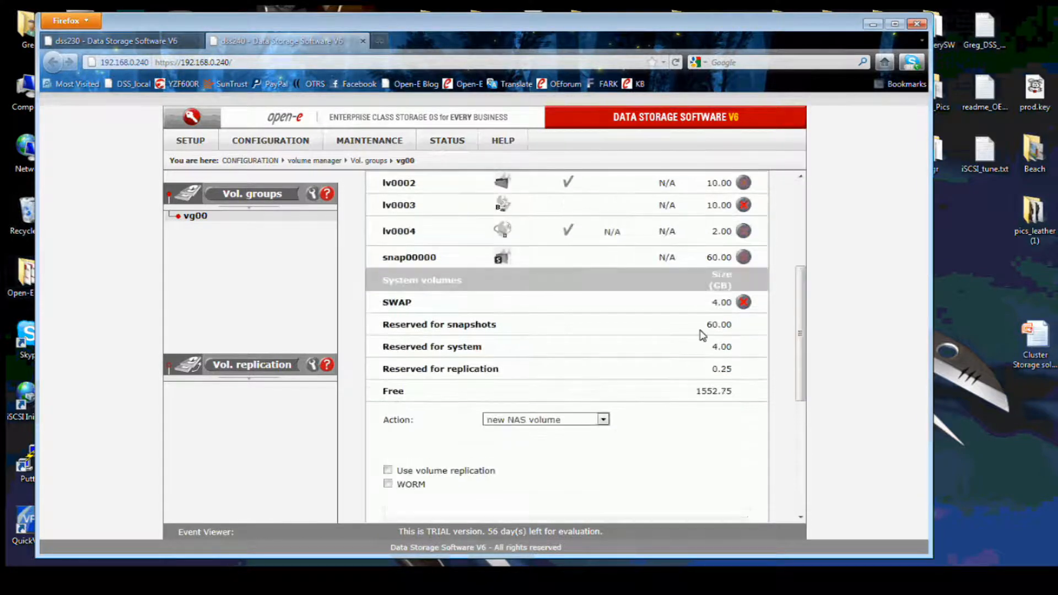
{"action": "left_click", "coordinate": [602, 420]}
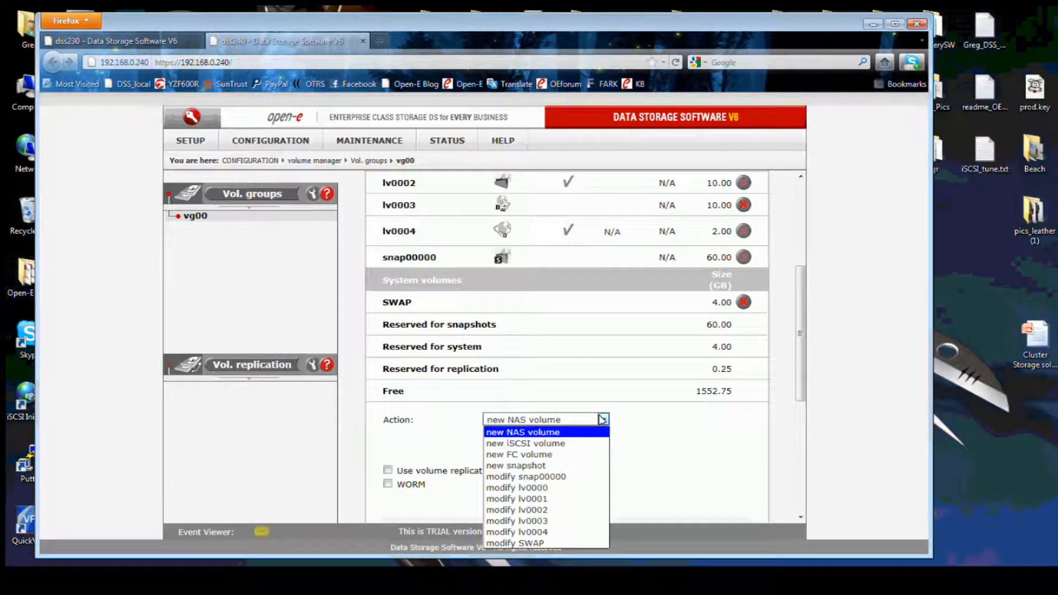
{"action": "left_click", "coordinate": [542, 532]}
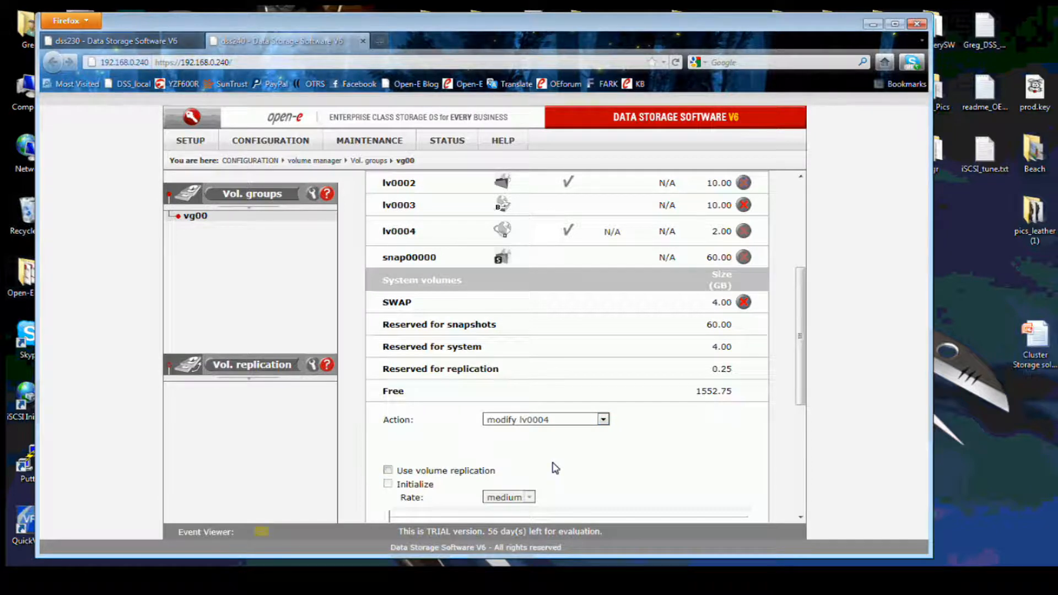
{"action": "scroll", "coordinate": [555, 468], "scroll_direction": "down", "scroll_amount": 2}
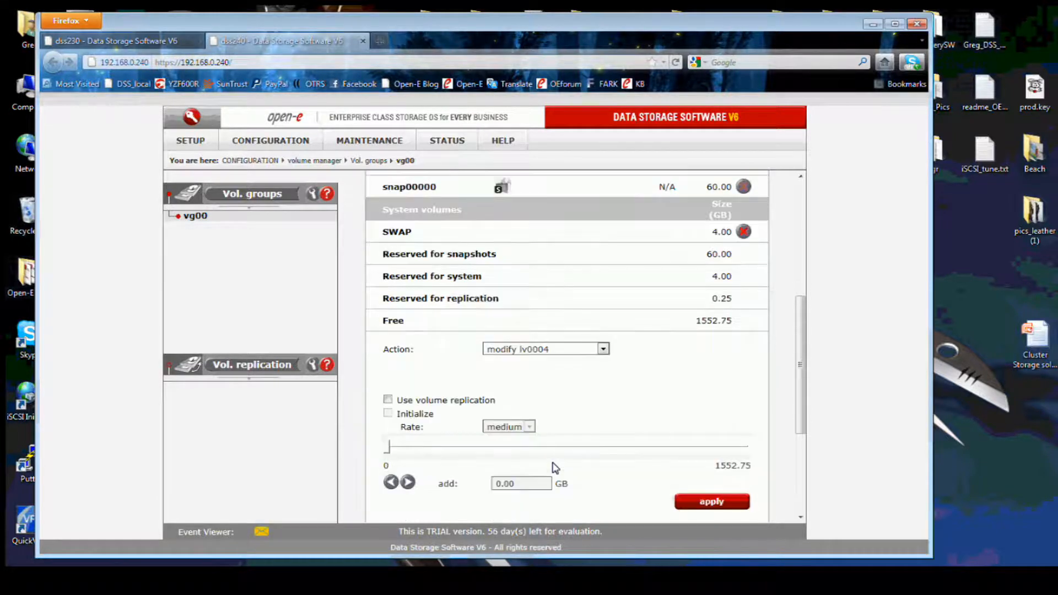
{"action": "left_click", "coordinate": [705, 502]}
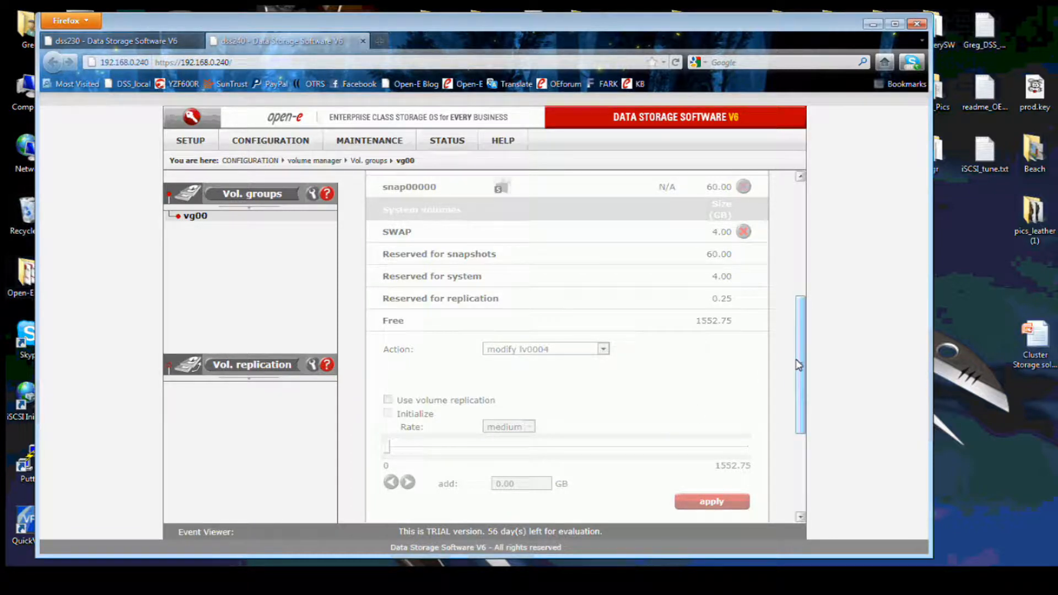
Modify logical volume lv0002 in vg00 on dss240 with volume replication turned off, and apply the change
{"action": "left_click_drag", "start_coordinate": [798, 365], "coordinate": [808, 315]}
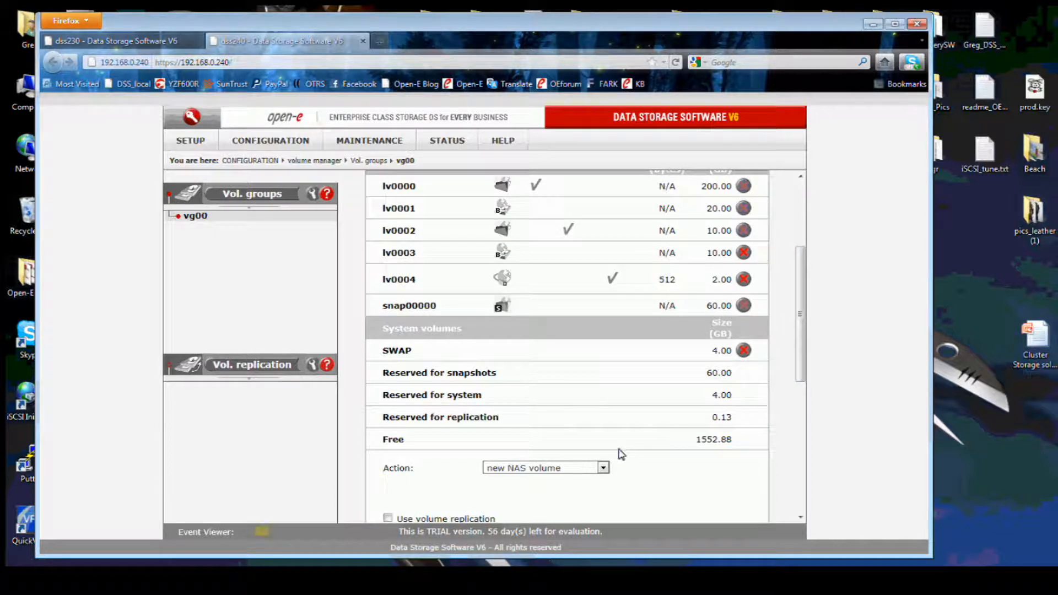
{"action": "left_click", "coordinate": [602, 467]}
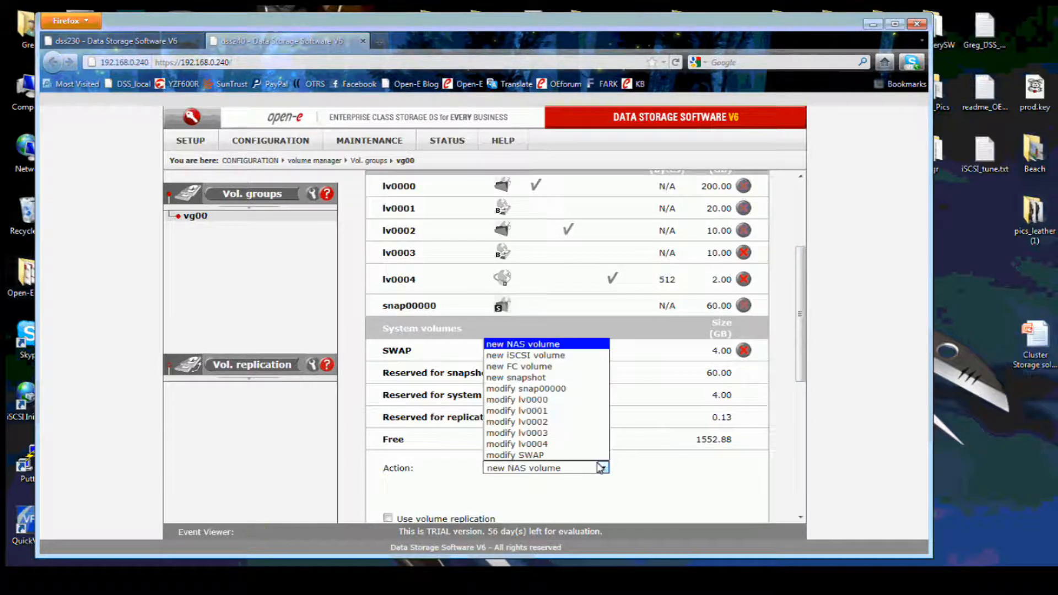
{"action": "left_click", "coordinate": [551, 422]}
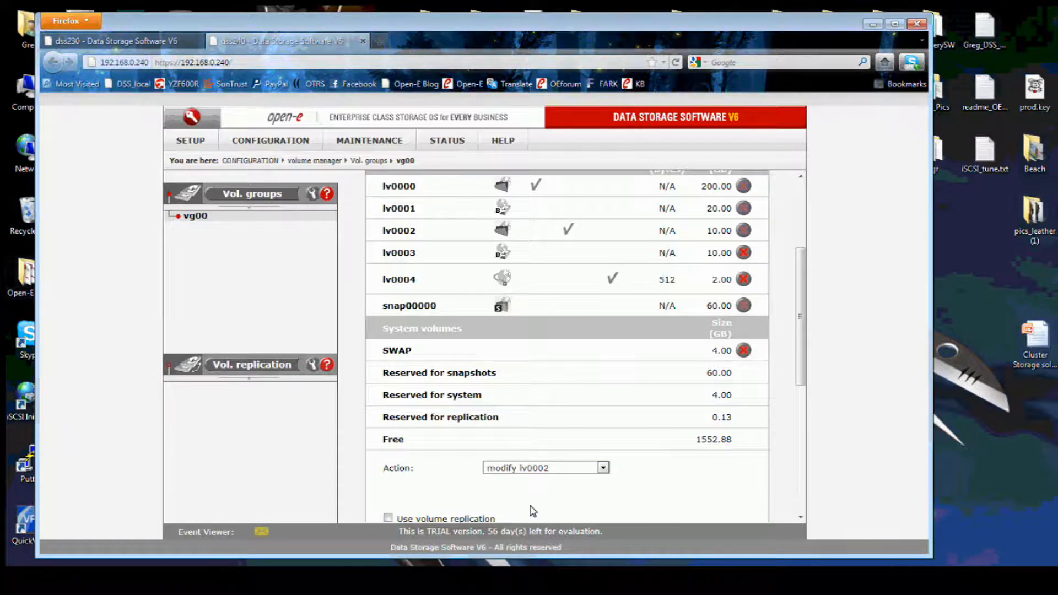
{"action": "scroll", "coordinate": [532, 511], "scroll_direction": "down", "scroll_amount": 4}
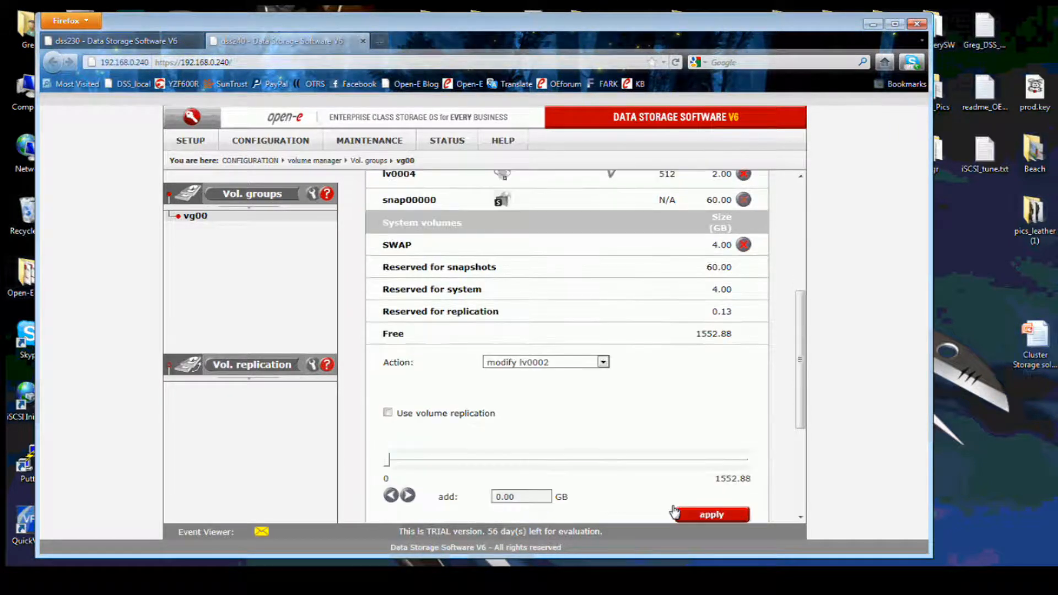
Set up a modification of logical volume lv0002 in vg00 that enables volume replication and adds 2 GB
{"action": "mouse_move", "coordinate": [798, 350]}
{"action": "left_mouse_down"}
{"action": "mouse_move", "coordinate": [804, 318]}
{"action": "mouse_move", "coordinate": [804, 330]}
{"action": "left_mouse_up"}
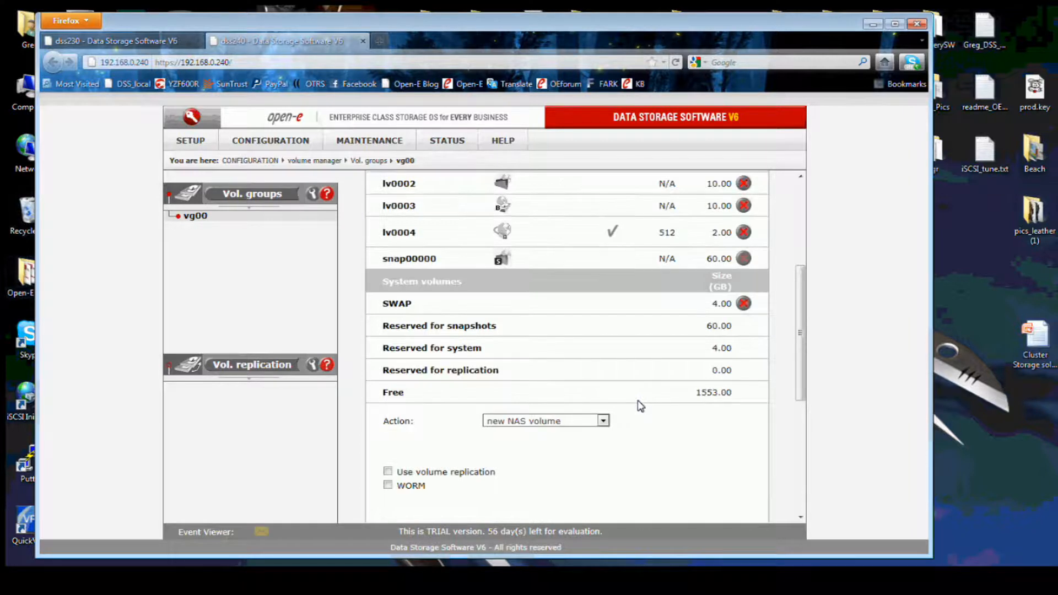
{"action": "left_click", "coordinate": [602, 421]}
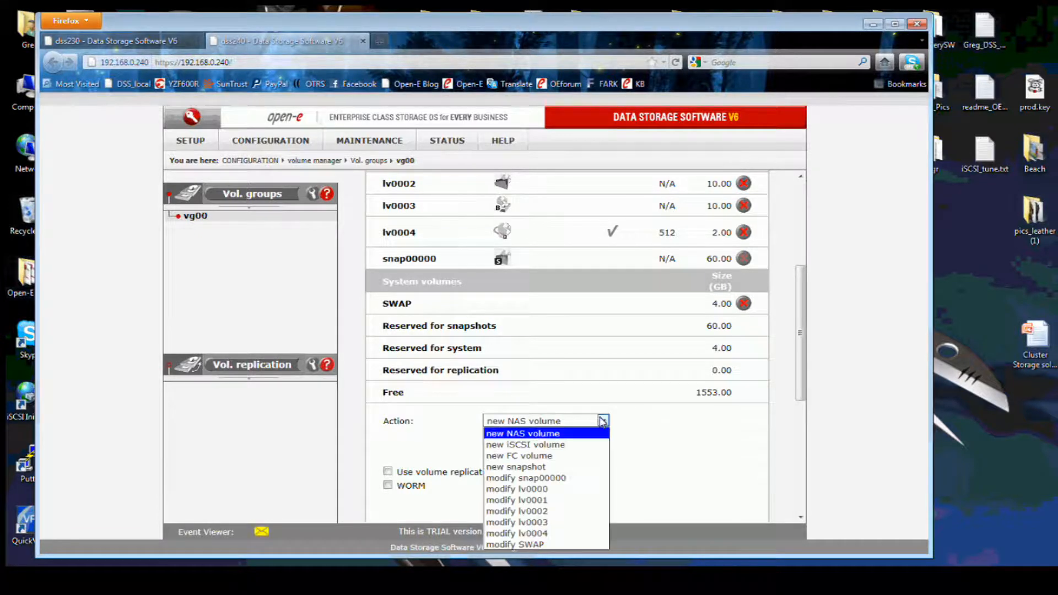
{"action": "left_click", "coordinate": [556, 510]}
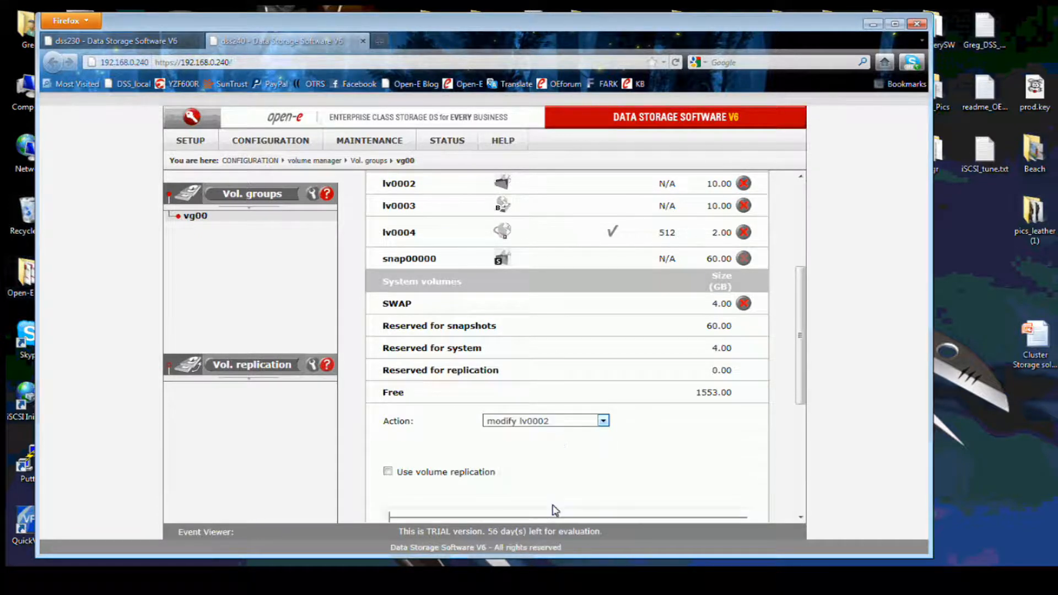
{"action": "scroll", "coordinate": [544, 473], "scroll_direction": "down", "scroll_amount": 2}
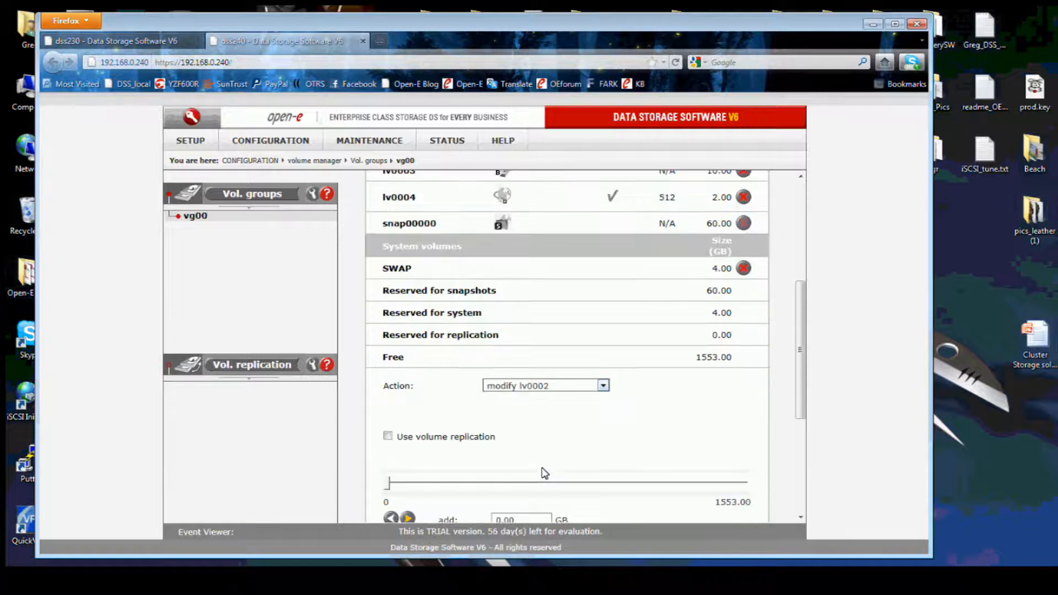
{"action": "left_click", "coordinate": [387, 401]}
{"action": "double_click", "coordinate": [502, 484]}
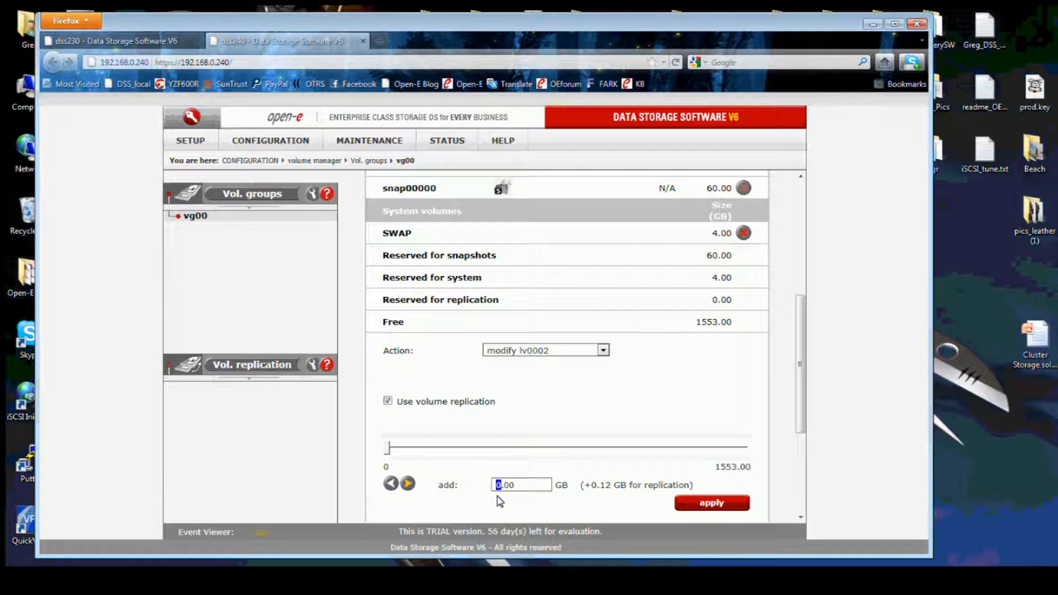
{"action": "type", "text": "2"}
Check the logical volume sizes in vg01 on dss230, and apply the pending lv0002 change on dss240
{"action": "left_click", "coordinate": [150, 36]}
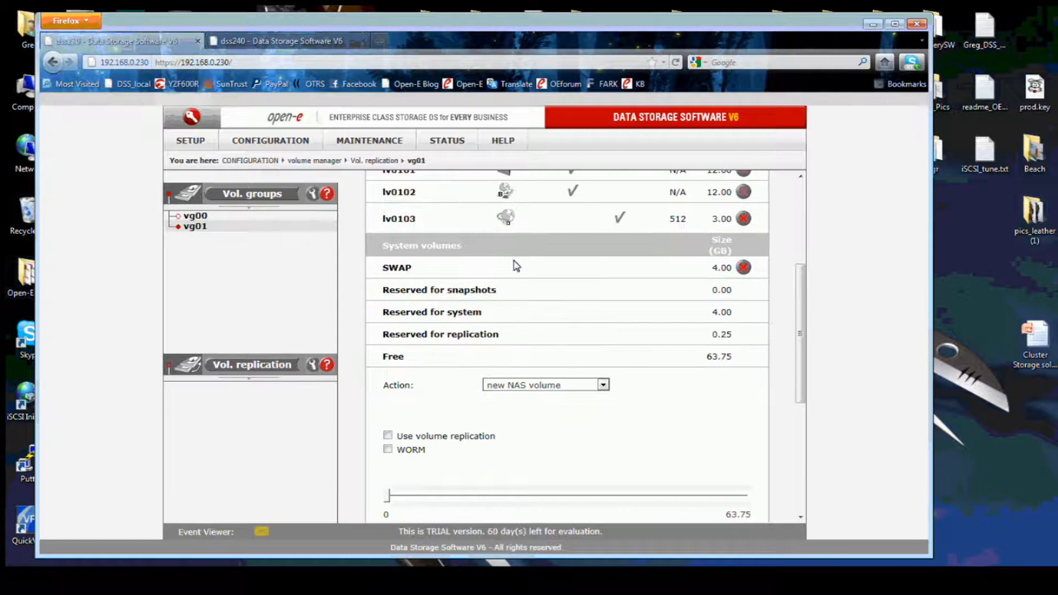
{"action": "scroll", "coordinate": [529, 267], "scroll_direction": "up", "scroll_amount": 3}
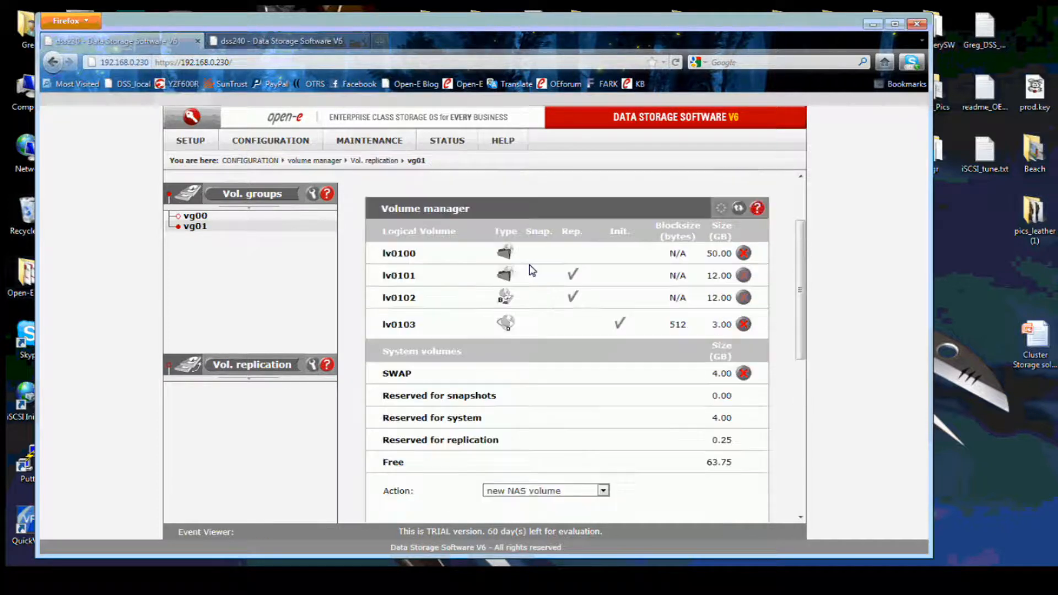
{"action": "left_click", "coordinate": [296, 42]}
{"action": "scroll", "coordinate": [426, 302], "scroll_direction": "down", "scroll_amount": 3}
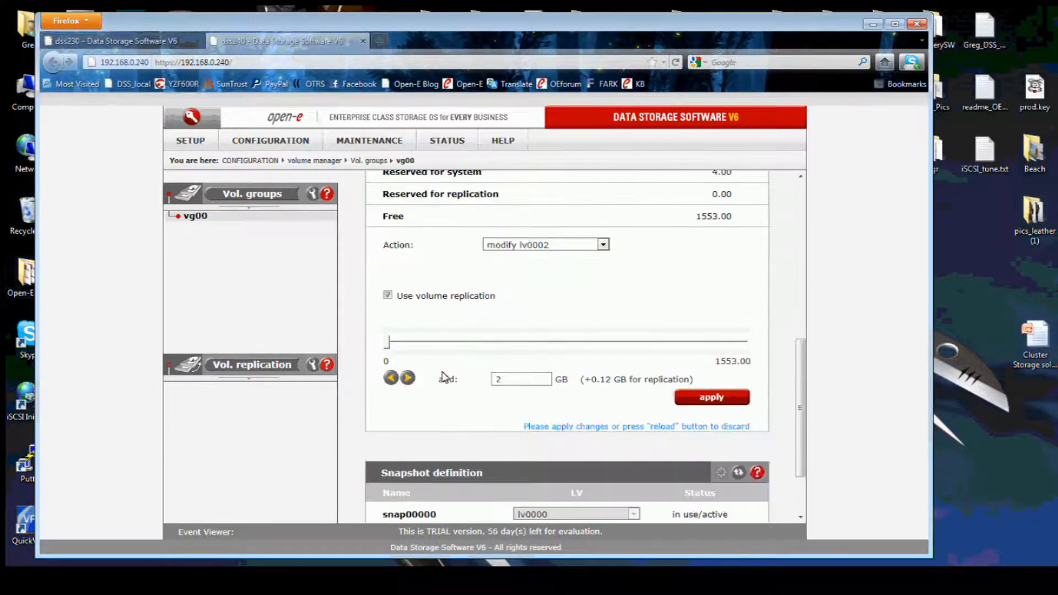
{"action": "left_click", "coordinate": [705, 397]}
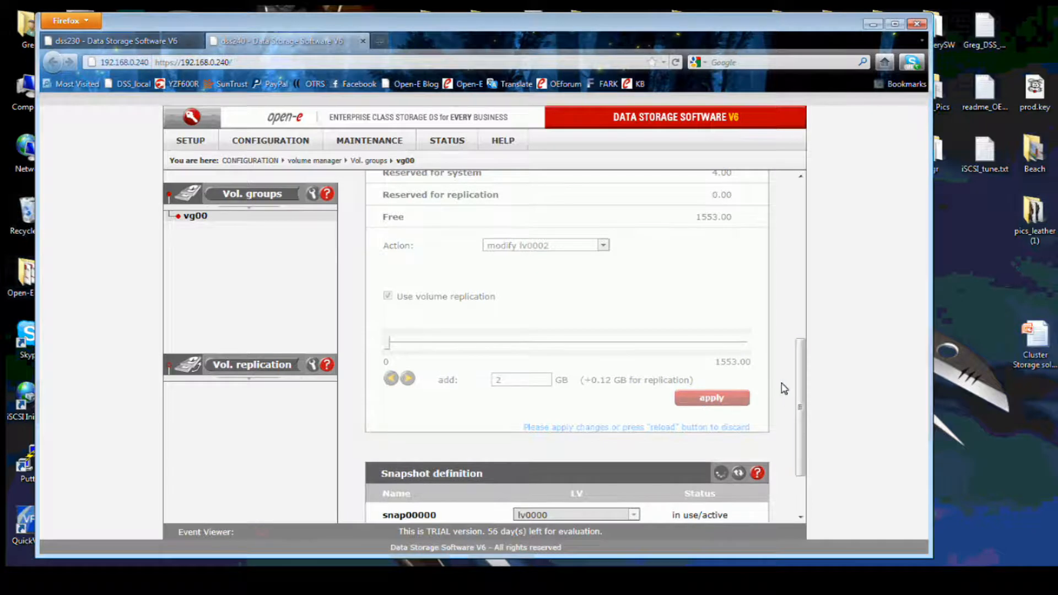
Expand logical volume lv0003 in vg00 on dss240 by 2 GB with volume replication enabled, and apply the change
{"action": "left_click_drag", "start_coordinate": [797, 391], "coordinate": [799, 315]}
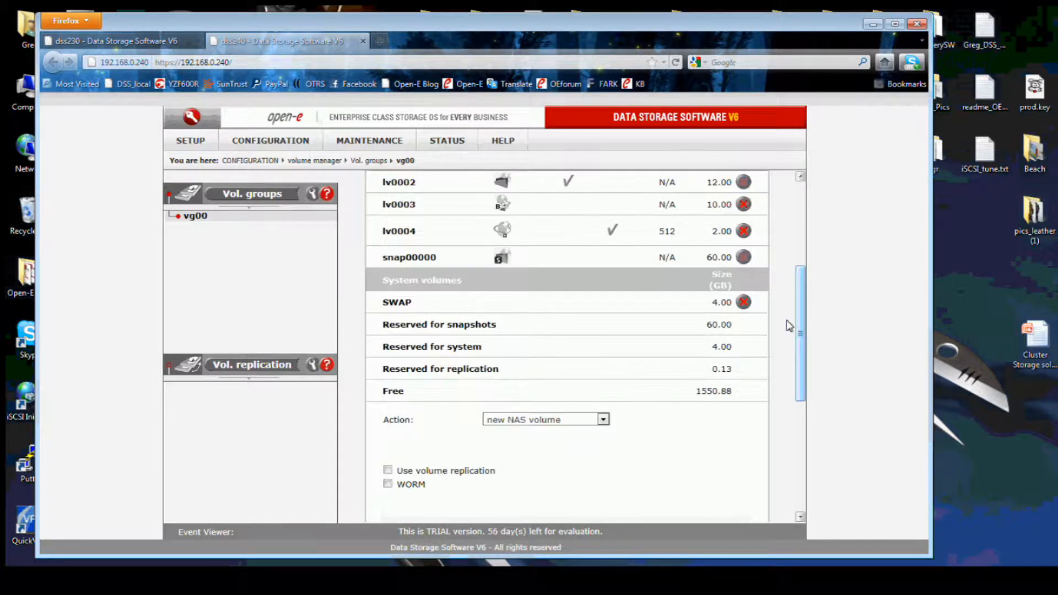
{"action": "left_click", "coordinate": [602, 420]}
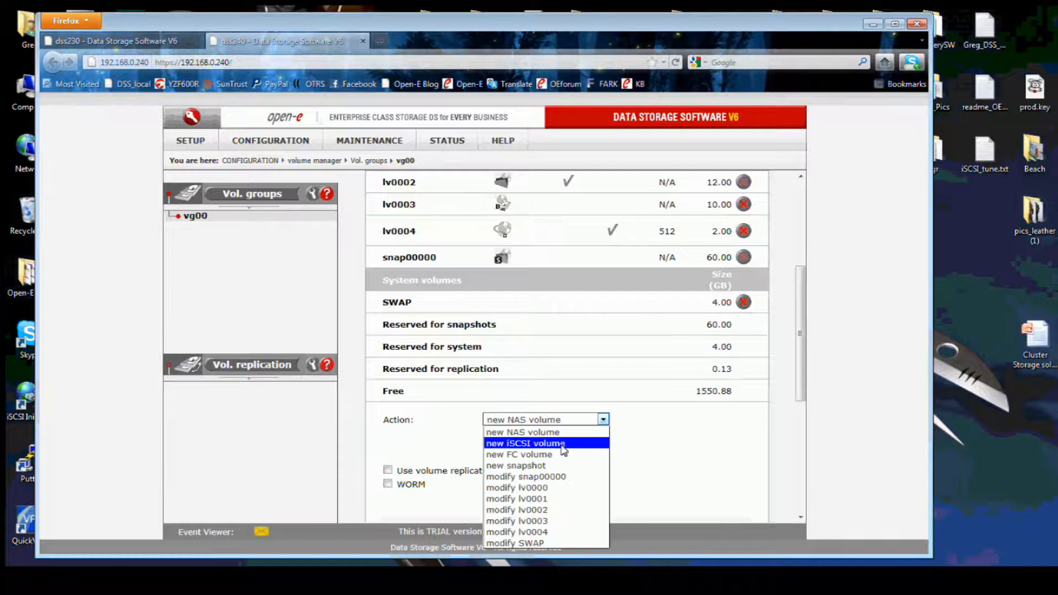
{"action": "left_click", "coordinate": [546, 519]}
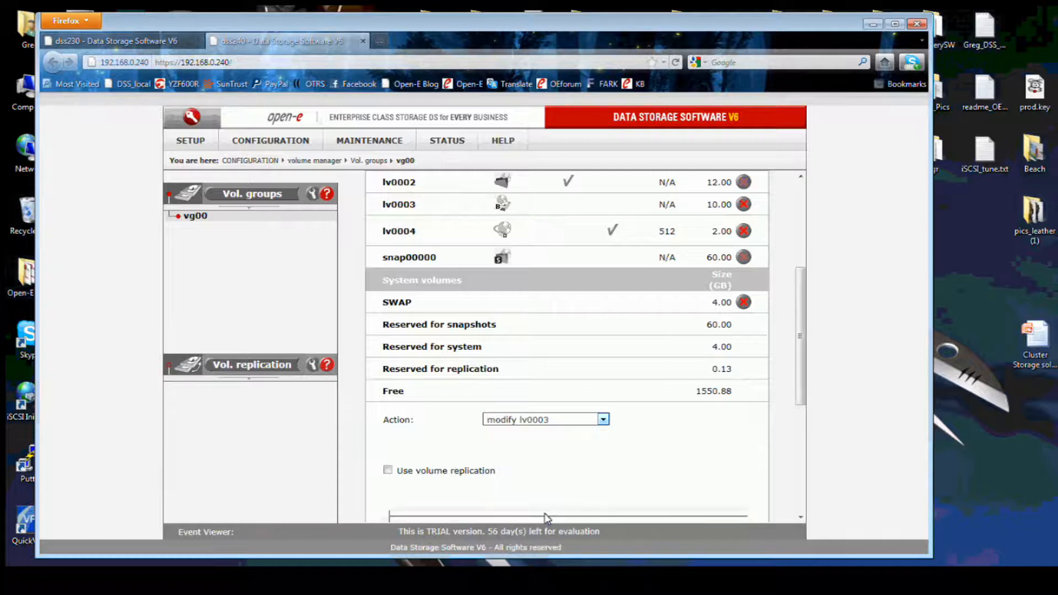
{"action": "left_click", "coordinate": [387, 469]}
{"action": "scroll", "coordinate": [539, 461], "scroll_direction": "down", "scroll_amount": 1}
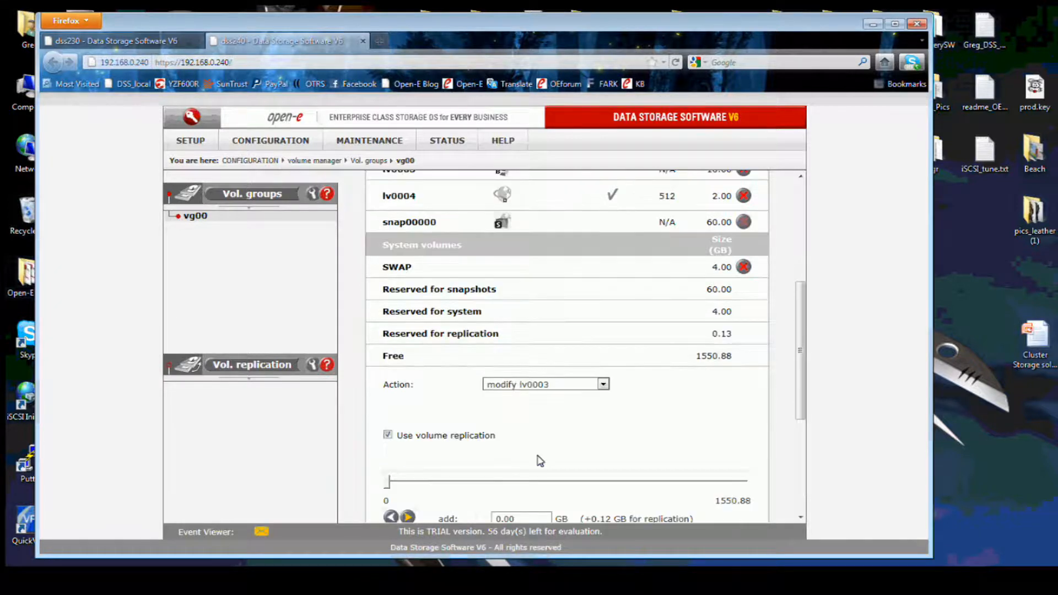
{"action": "scroll", "coordinate": [539, 461], "scroll_direction": "down", "scroll_amount": 1}
{"action": "left_click_drag", "start_coordinate": [502, 483], "coordinate": [495, 484]}
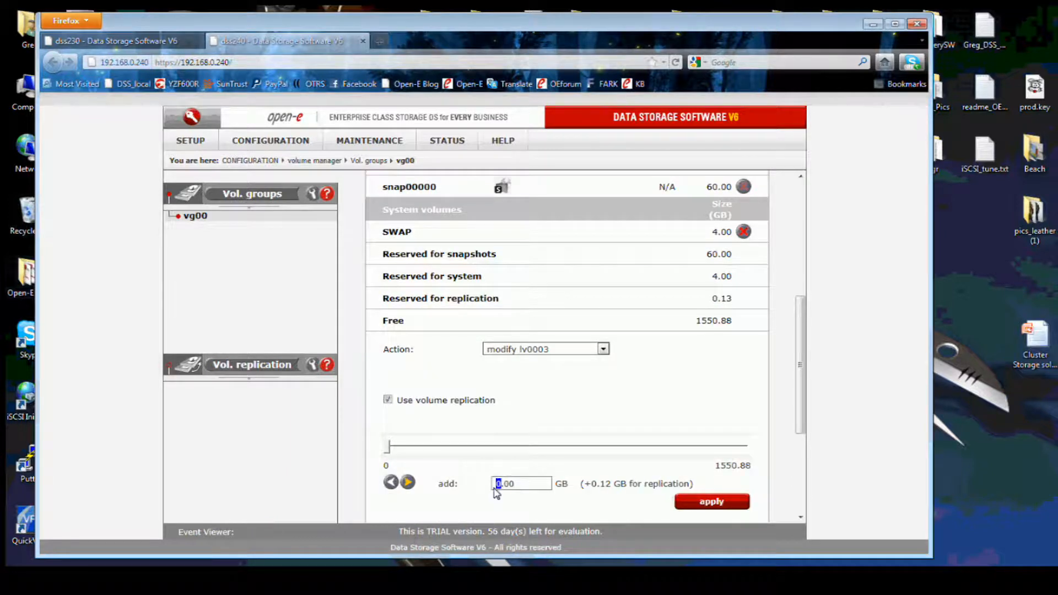
{"action": "type", "text": "2"}
{"action": "left_click", "coordinate": [711, 501]}
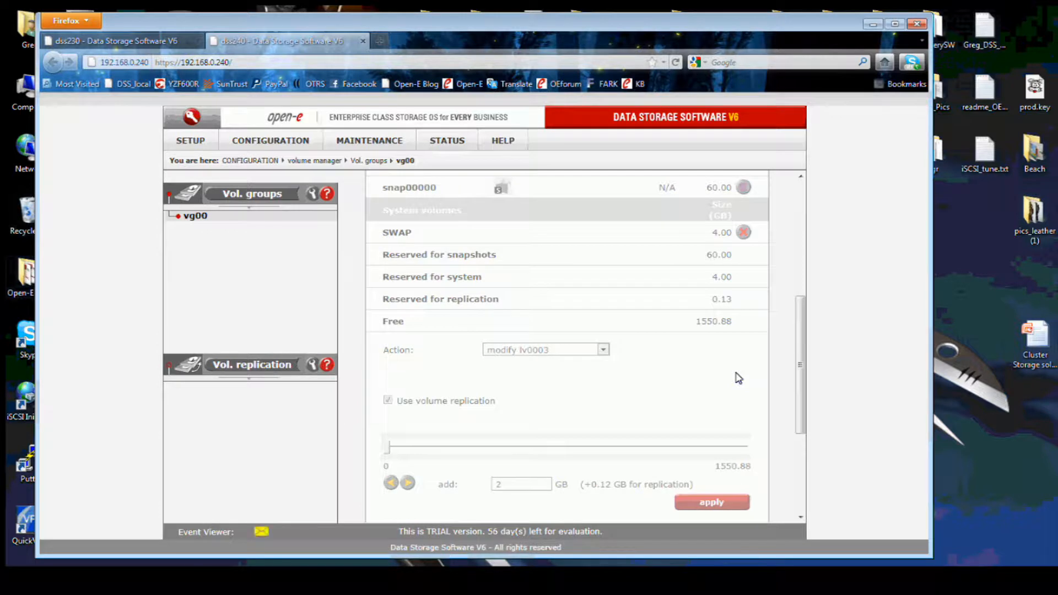
{"action": "left_click_drag", "start_coordinate": [797, 360], "coordinate": [800, 333]}
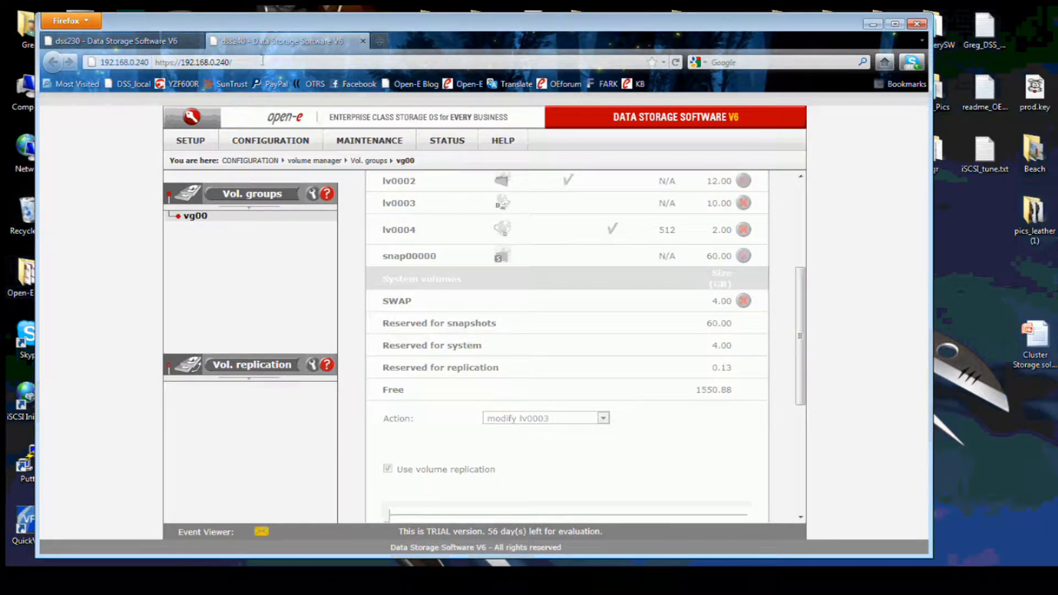
On the dss230 server, modify logical volume lv0103 in vg01 to use volume replication, and apply the change
{"action": "left_click", "coordinate": [164, 40]}
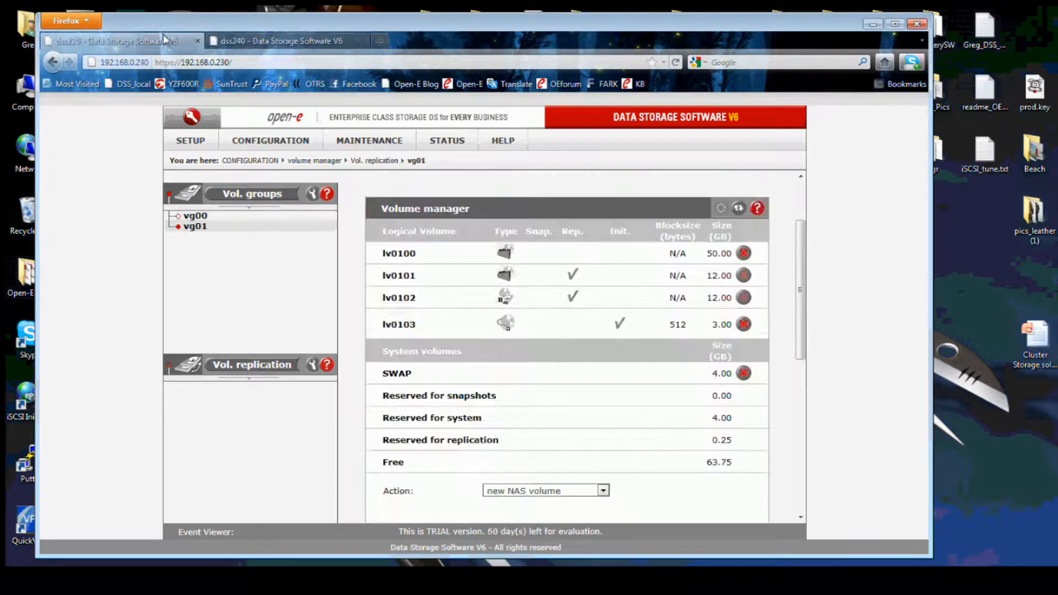
{"action": "scroll", "coordinate": [556, 399], "scroll_direction": "down", "scroll_amount": 2}
{"action": "scroll", "coordinate": [555, 399], "scroll_direction": "down", "scroll_amount": 1}
{"action": "left_click", "coordinate": [545, 385]}
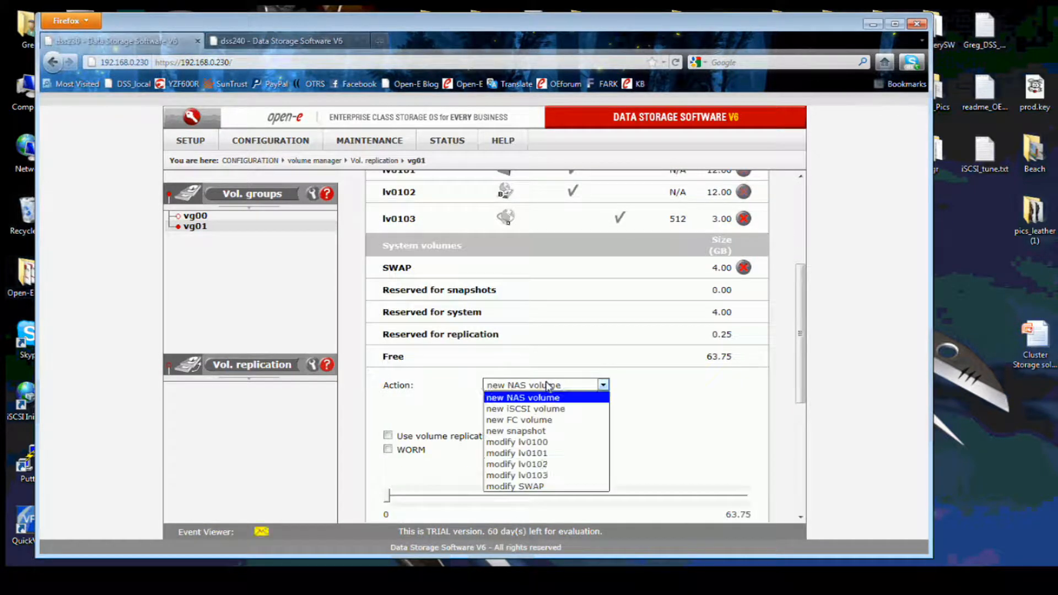
{"action": "left_click", "coordinate": [518, 475]}
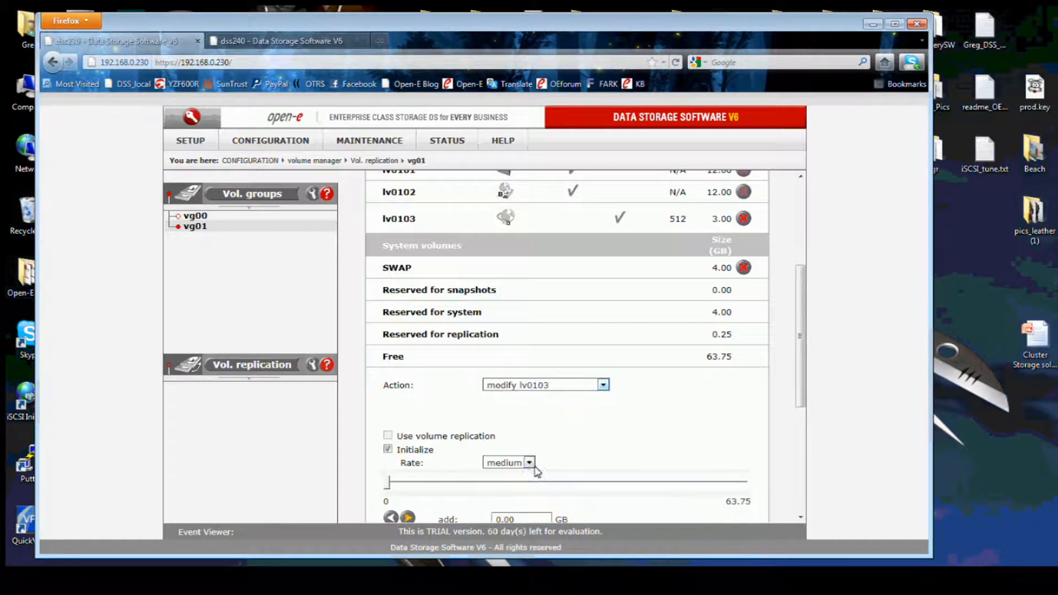
{"action": "left_click", "coordinate": [387, 435]}
{"action": "left_click", "coordinate": [387, 436]}
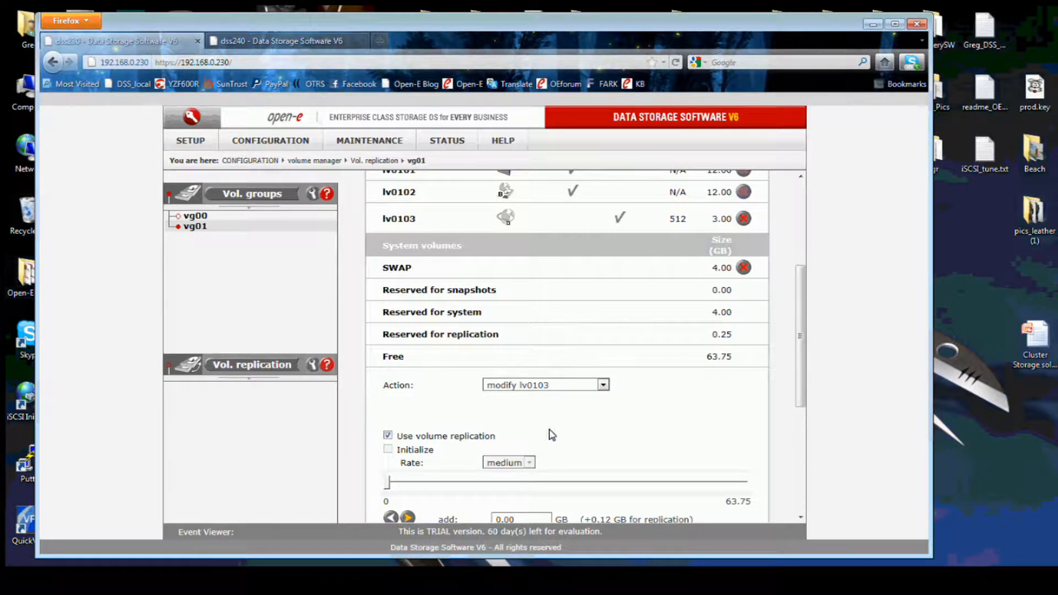
{"action": "scroll", "coordinate": [553, 433], "scroll_direction": "down", "scroll_amount": 1}
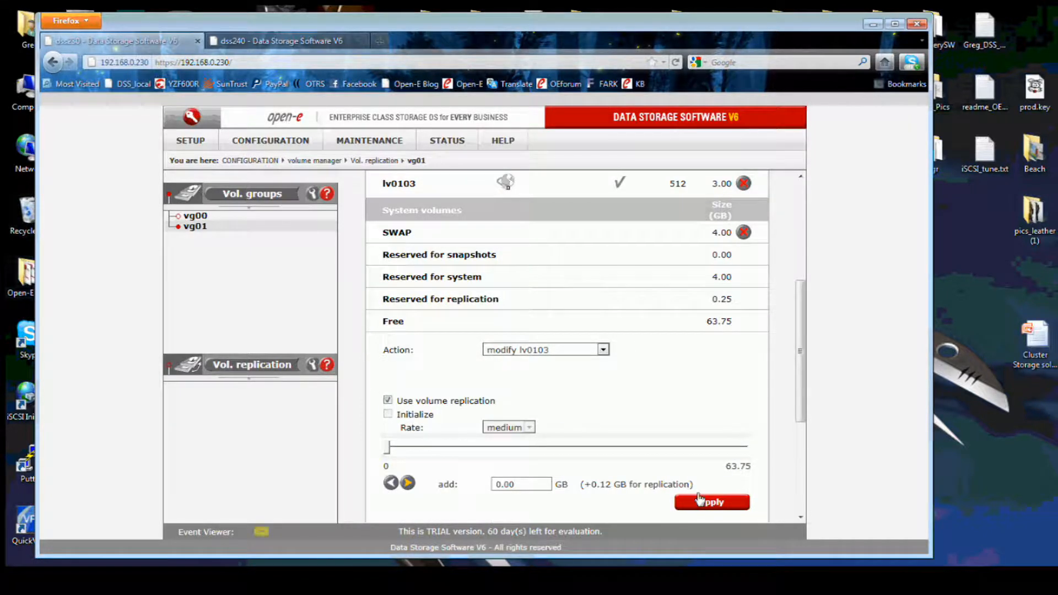
{"action": "left_click", "coordinate": [700, 500]}
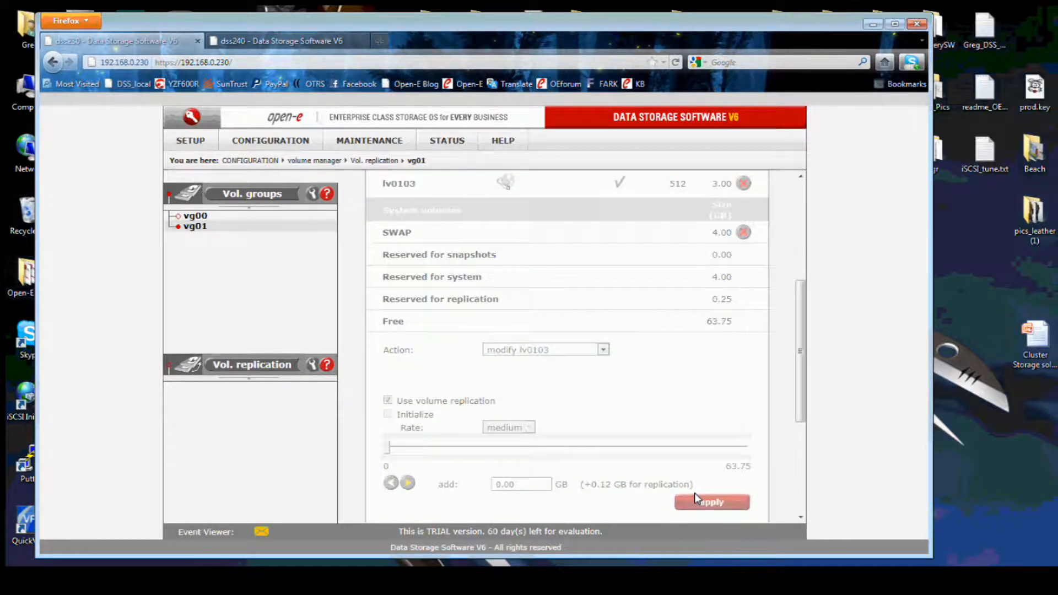
On the dss240 server, expand logical volume lv0004 in vg00 by 2 GB and apply the change
{"action": "left_click", "coordinate": [296, 38]}
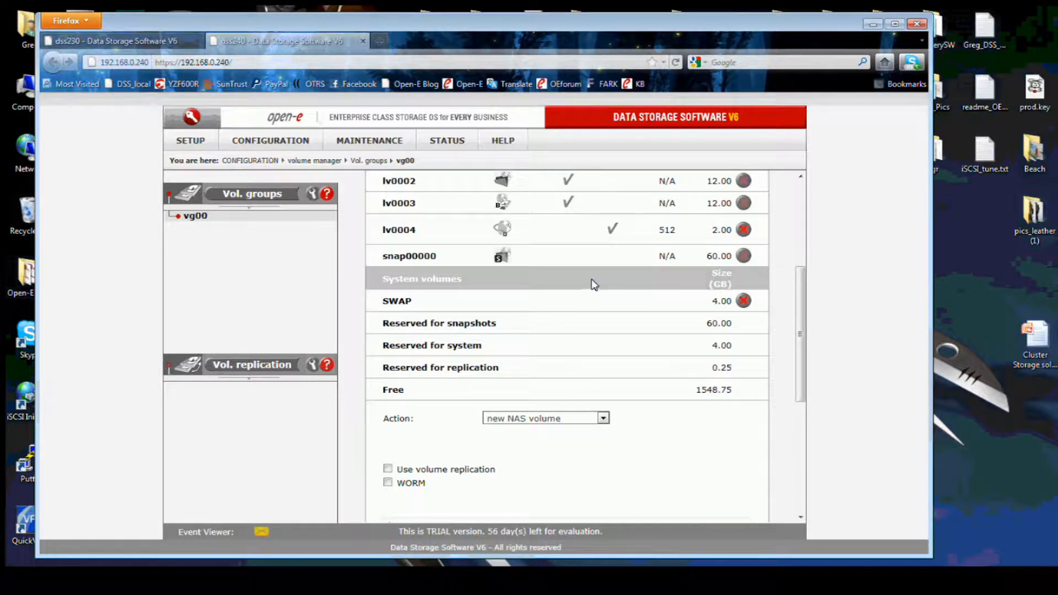
{"action": "left_click", "coordinate": [537, 417]}
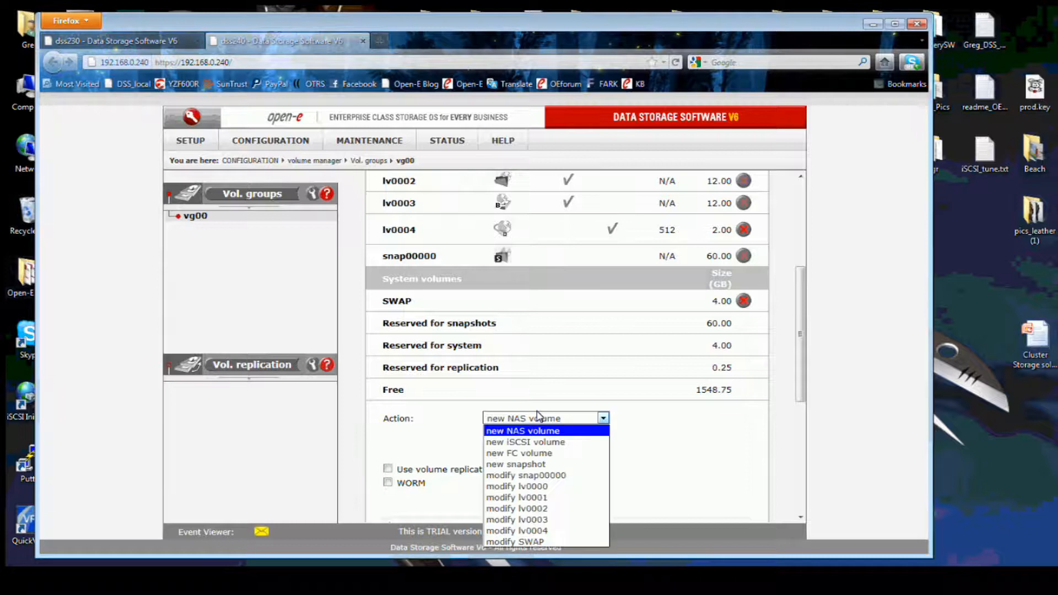
{"action": "left_click", "coordinate": [539, 529]}
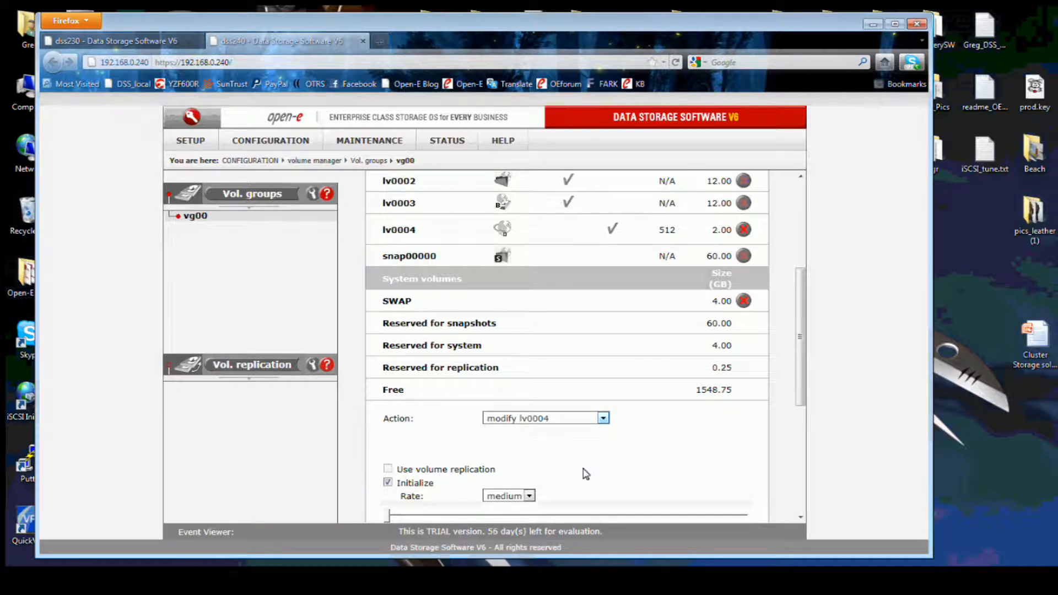
{"action": "scroll", "coordinate": [584, 474], "scroll_direction": "down", "scroll_amount": 2}
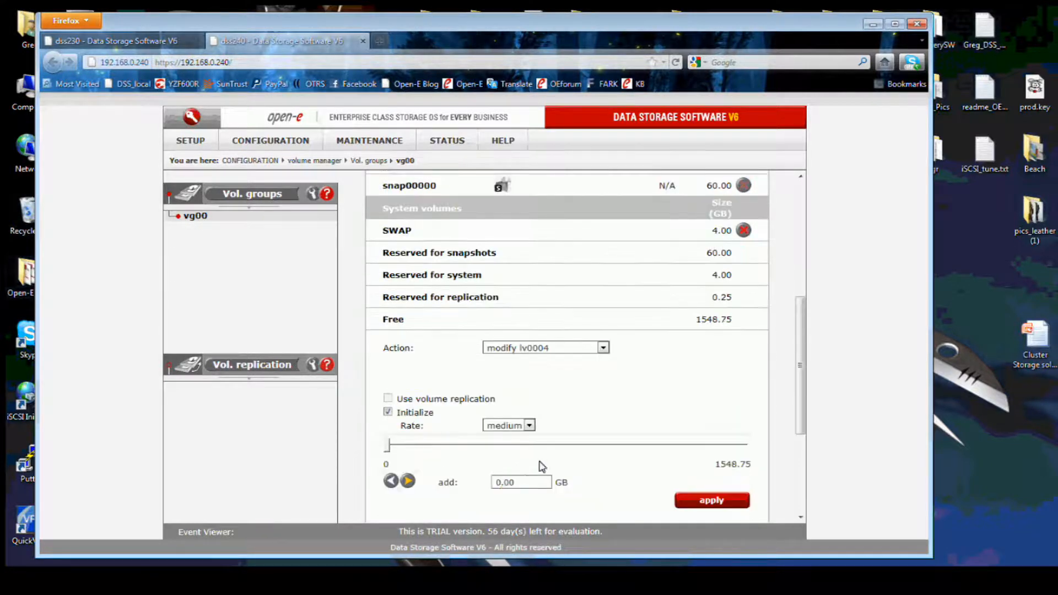
{"action": "left_click_drag", "start_coordinate": [502, 482], "coordinate": [495, 484]}
{"action": "type", "text": "2"}
{"action": "key", "text": "Delete"}
{"action": "key", "text": "Delete"}
{"action": "key", "text": "Delete"}
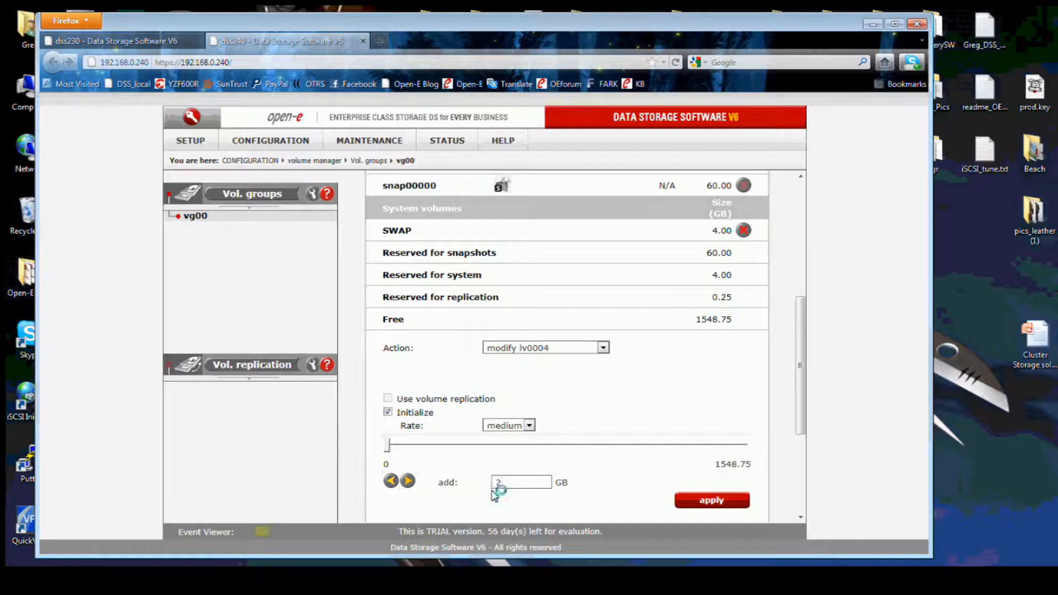
{"action": "left_click", "coordinate": [691, 500]}
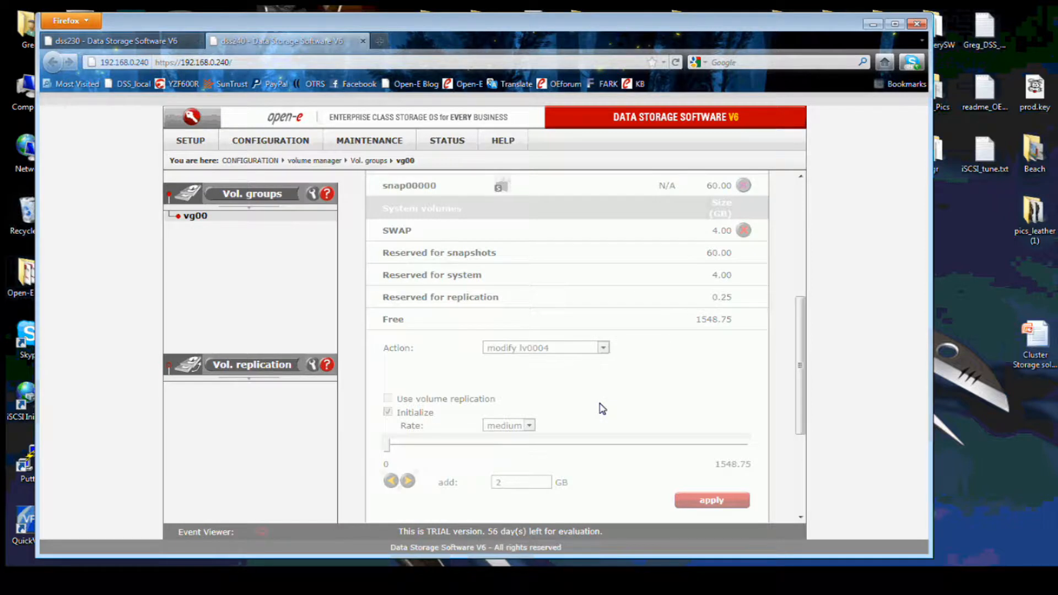
{"action": "left_click_drag", "start_coordinate": [799, 366], "coordinate": [798, 333]}
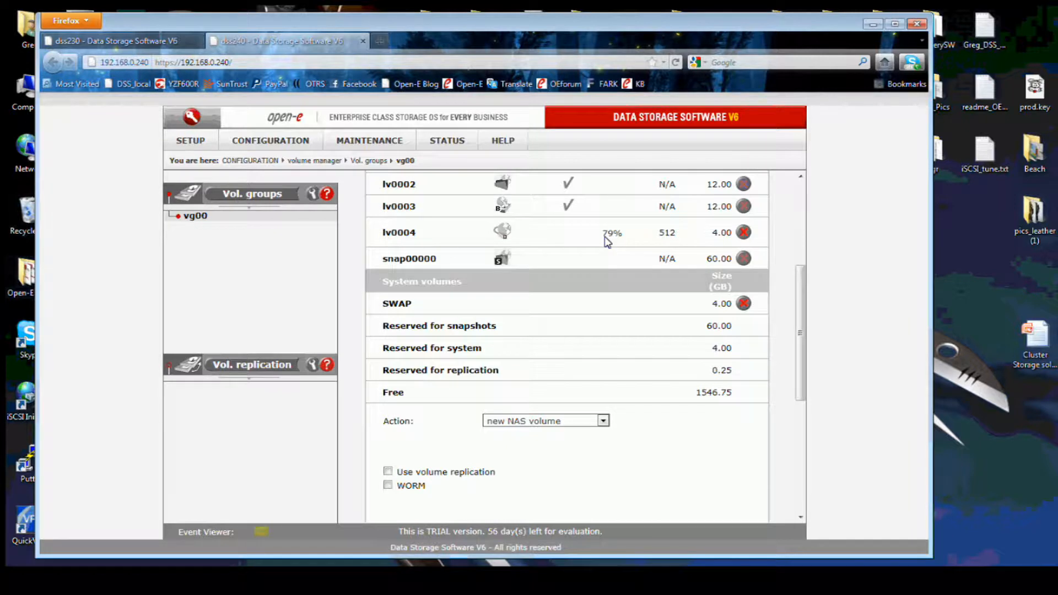
On the dss230 server, disable volume replication for logical volume lv0103 in vg01 and apply the change
{"action": "left_click", "coordinate": [163, 41]}
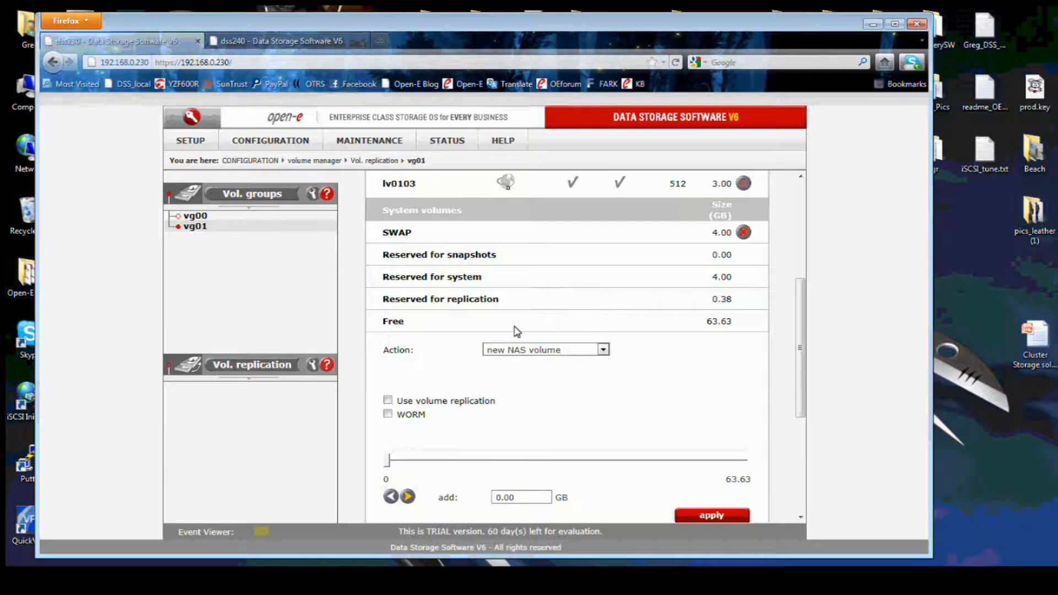
{"action": "scroll", "coordinate": [578, 358], "scroll_direction": "up", "scroll_amount": 1}
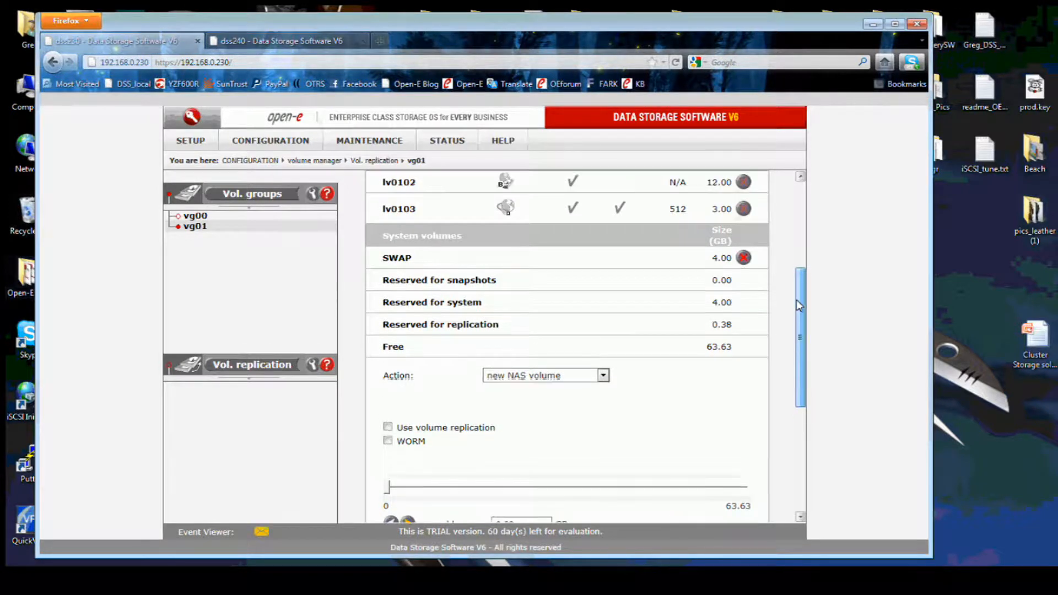
{"action": "left_click", "coordinate": [552, 387]}
{"action": "left_click", "coordinate": [550, 479]}
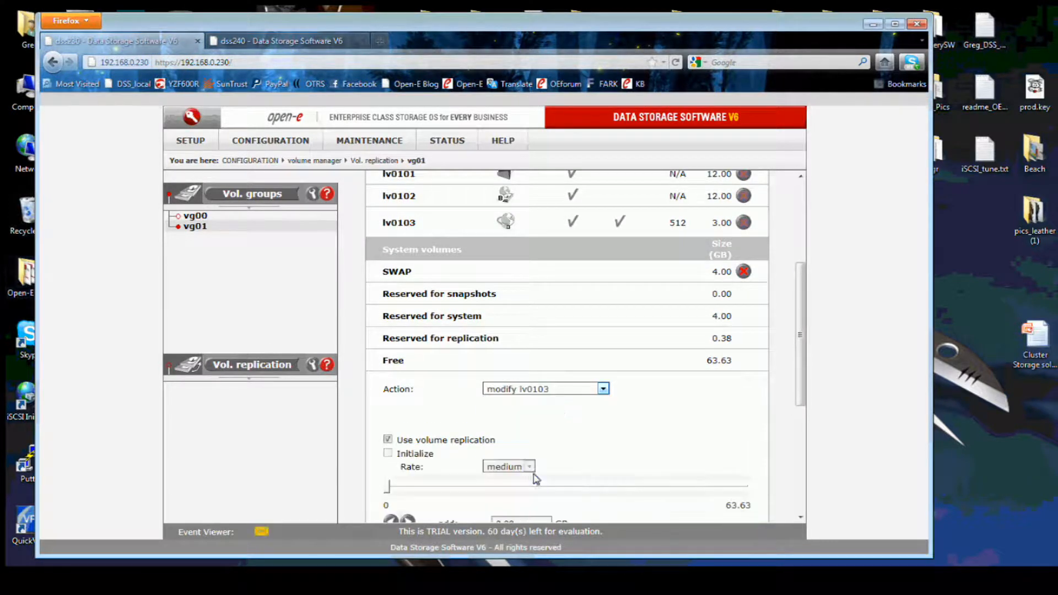
{"action": "left_click", "coordinate": [388, 440]}
{"action": "scroll", "coordinate": [637, 449], "scroll_direction": "down", "scroll_amount": 2}
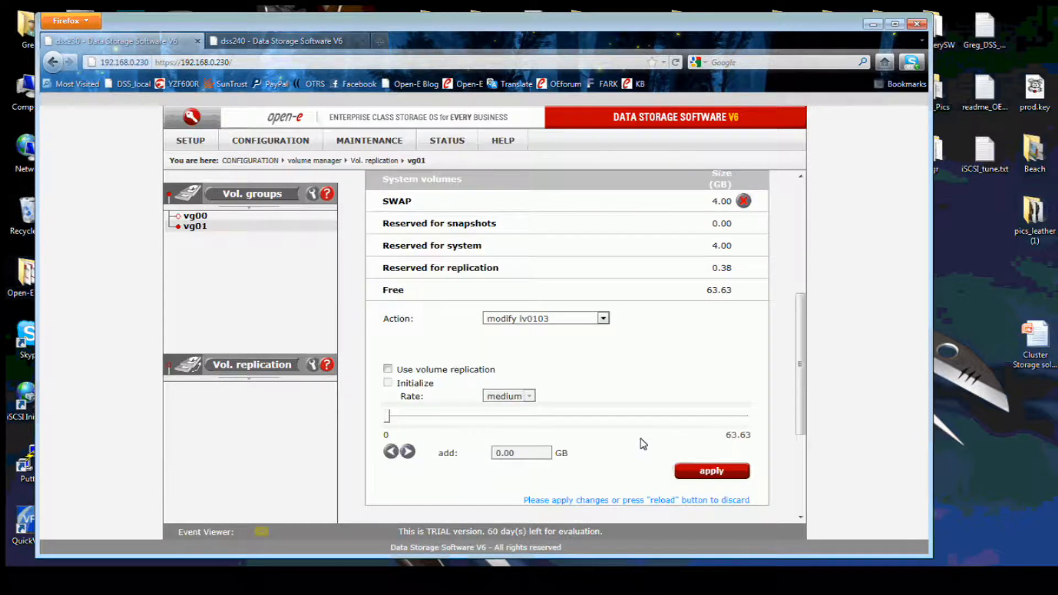
{"action": "left_click", "coordinate": [697, 471]}
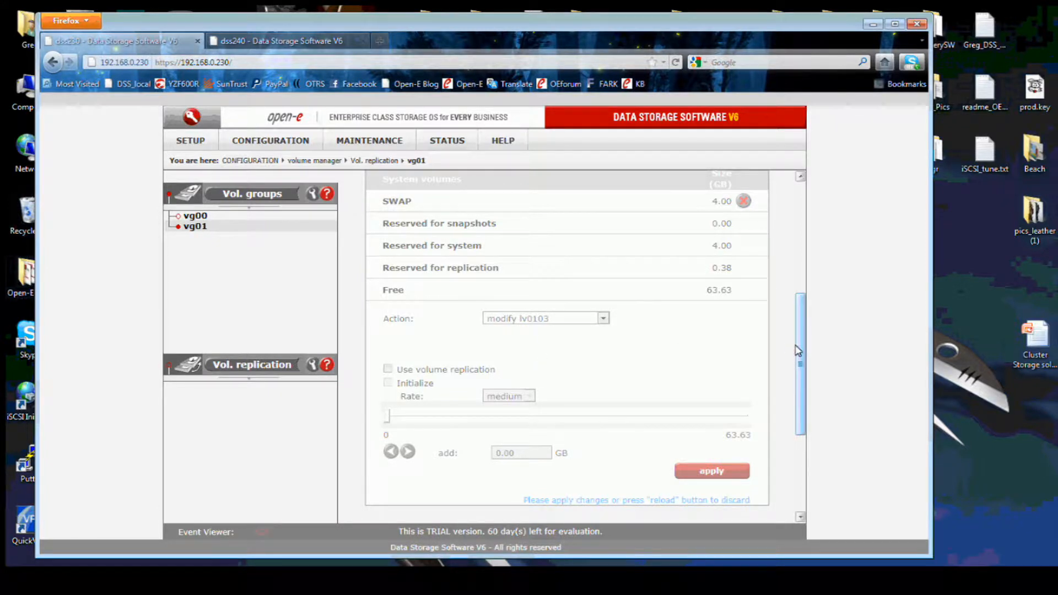
{"action": "left_click_drag", "start_coordinate": [799, 350], "coordinate": [800, 318]}
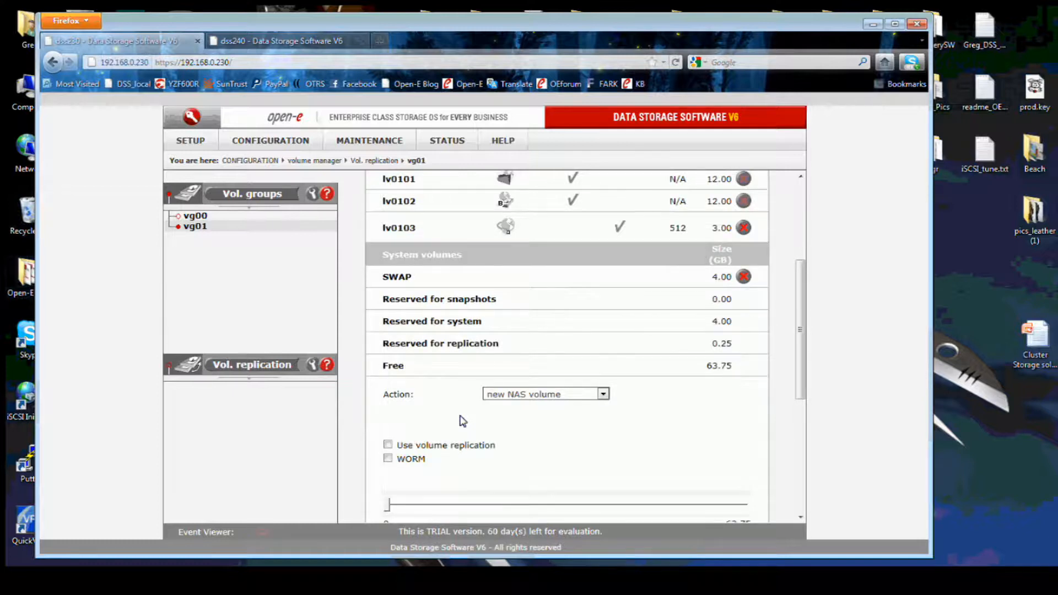
Expand logical volume lv0103 in vg01 by 1 GB and apply the change
{"action": "left_click", "coordinate": [514, 393]}
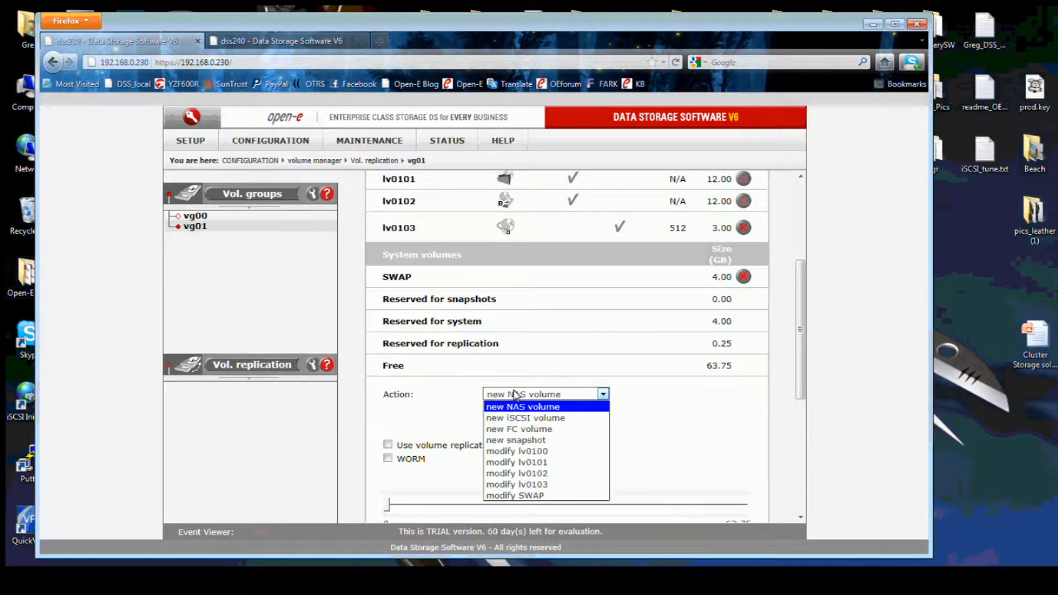
{"action": "left_click", "coordinate": [518, 484]}
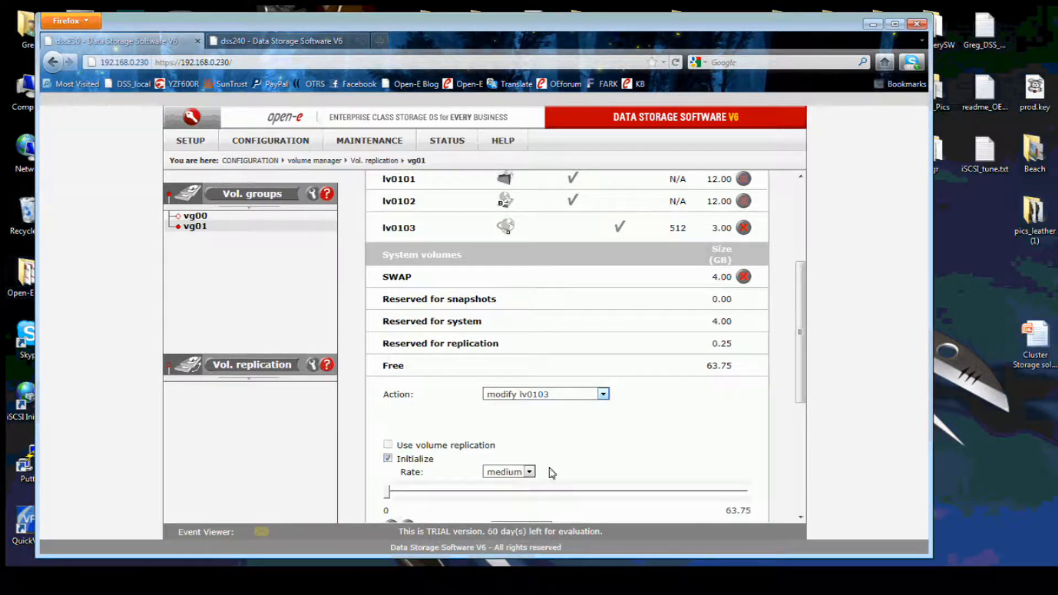
{"action": "scroll", "coordinate": [637, 449], "scroll_direction": "down", "scroll_amount": 3}
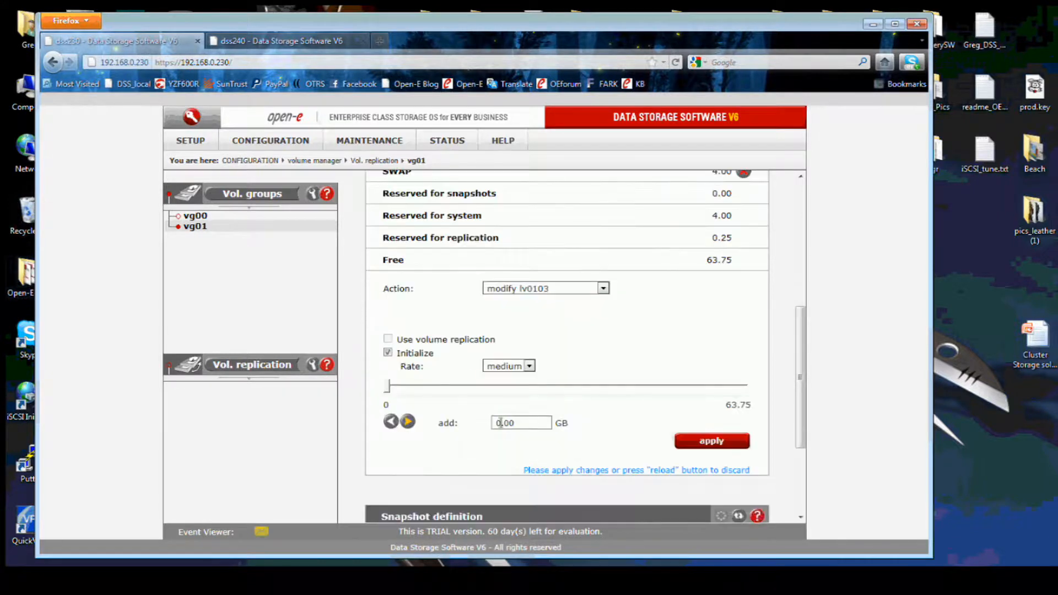
{"action": "double_click", "coordinate": [500, 423]}
{"action": "type", "text": "1"}
{"action": "left_click", "coordinate": [711, 441]}
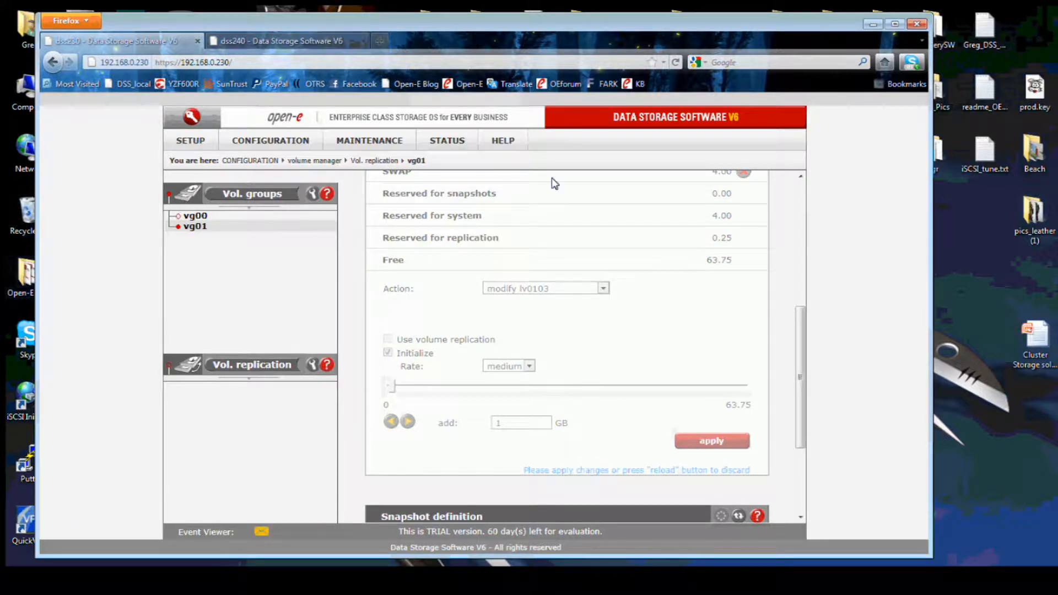
{"action": "left_click_drag", "start_coordinate": [799, 318], "coordinate": [800, 285]}
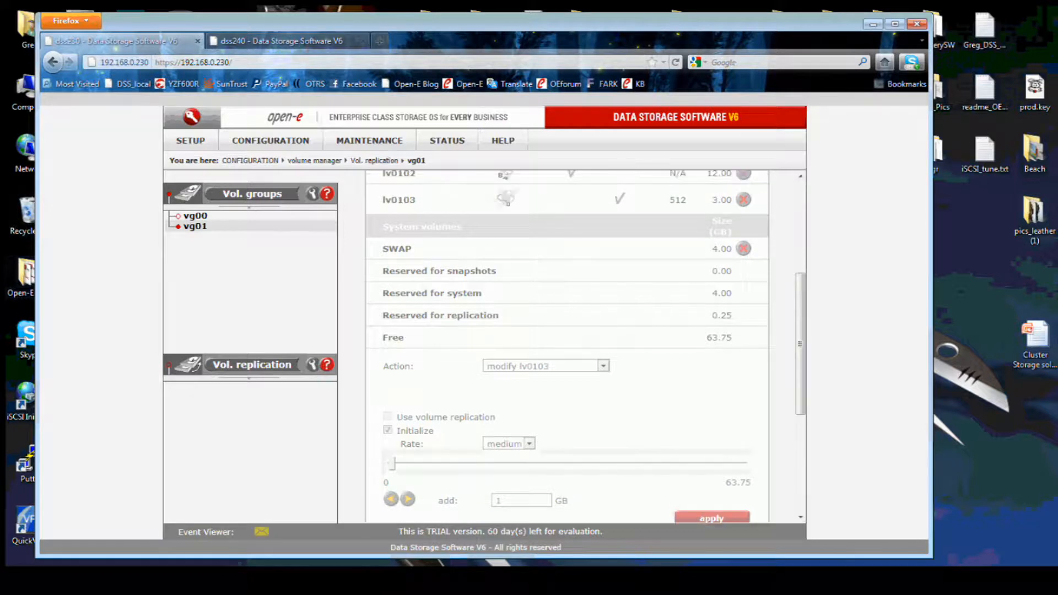
On the dss240 server, enable volume replication for logical volume lv0004 in vg00 and apply the change
{"action": "left_click", "coordinate": [299, 41]}
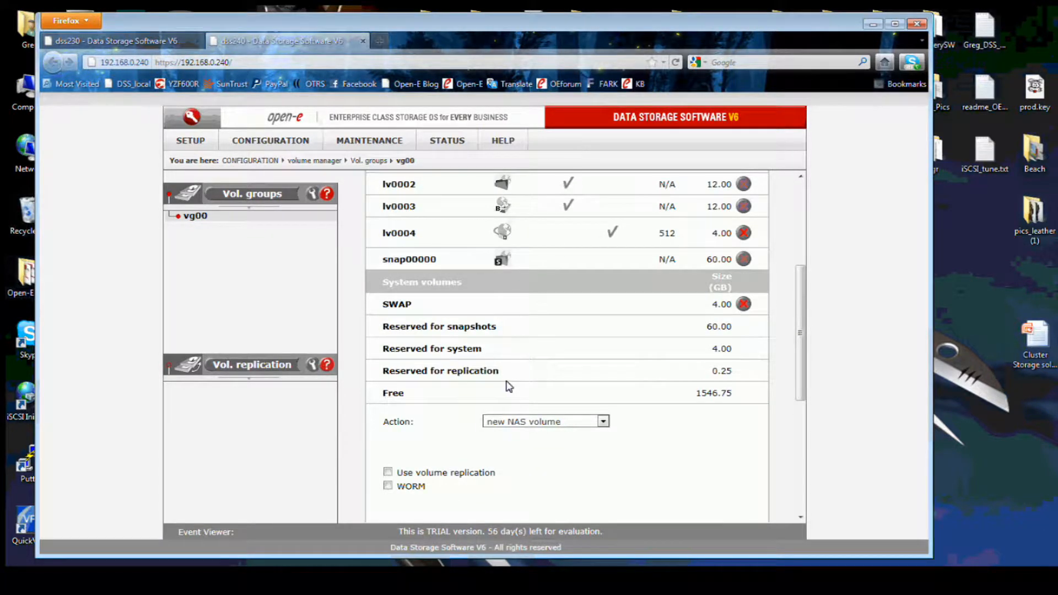
{"action": "left_click", "coordinate": [549, 421]}
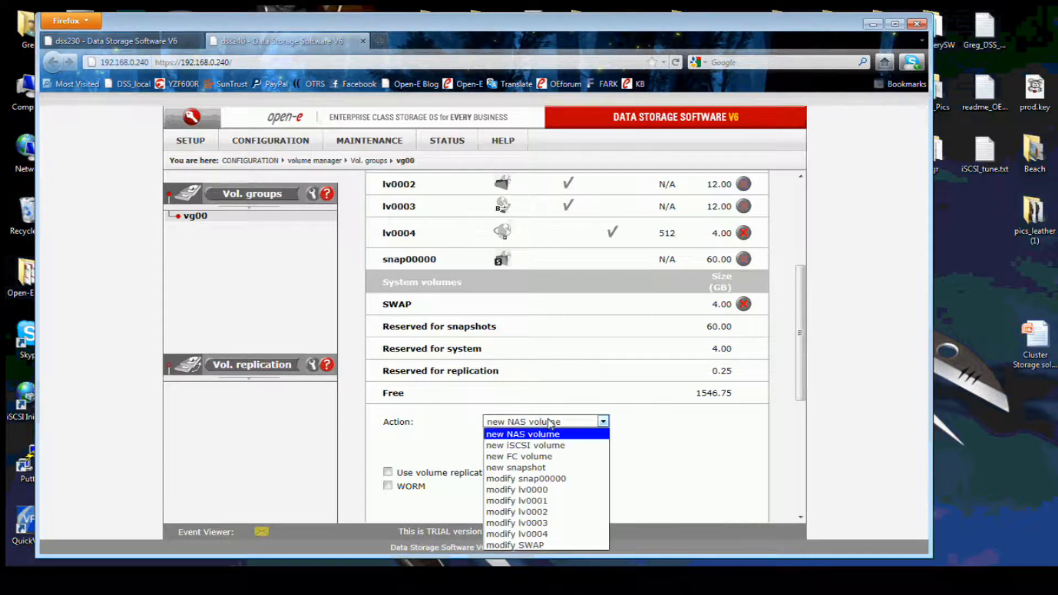
{"action": "left_click", "coordinate": [535, 532]}
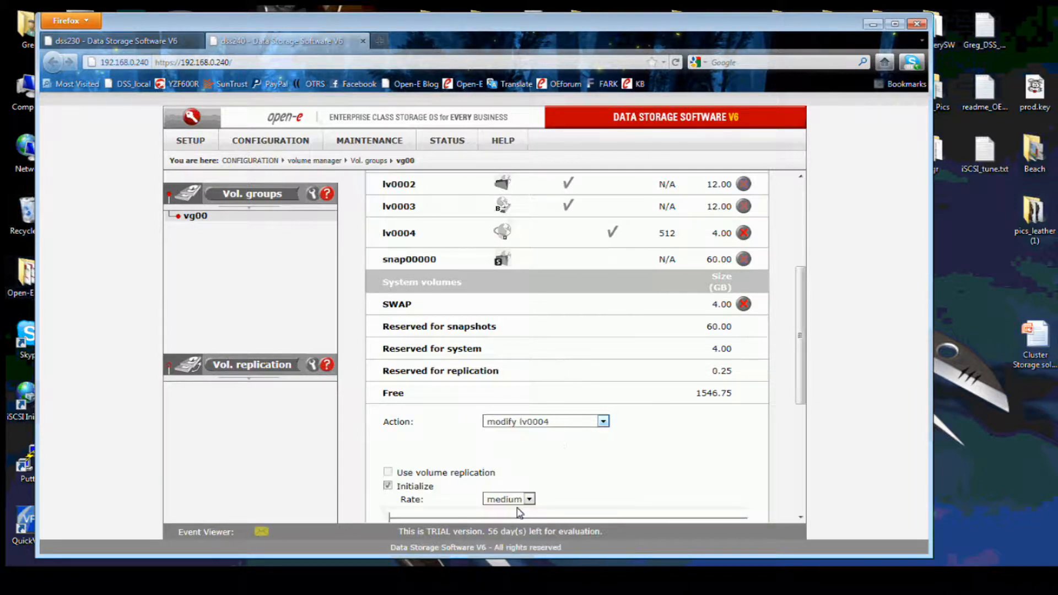
{"action": "left_click", "coordinate": [388, 472]}
{"action": "scroll", "coordinate": [599, 466], "scroll_direction": "down", "scroll_amount": 1}
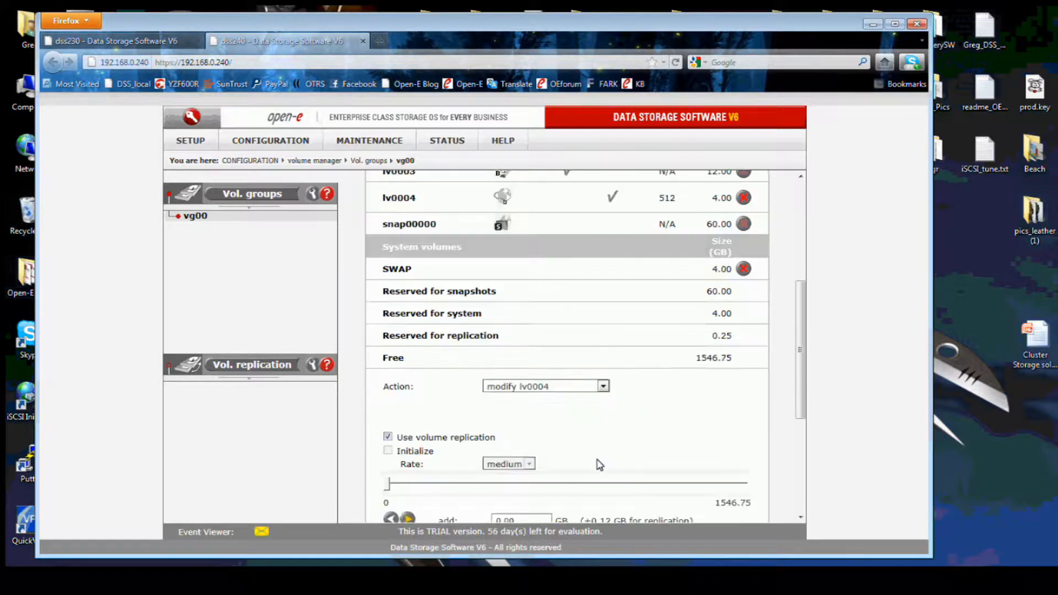
{"action": "scroll", "coordinate": [599, 466], "scroll_direction": "down", "scroll_amount": 2}
{"action": "left_click", "coordinate": [711, 467]}
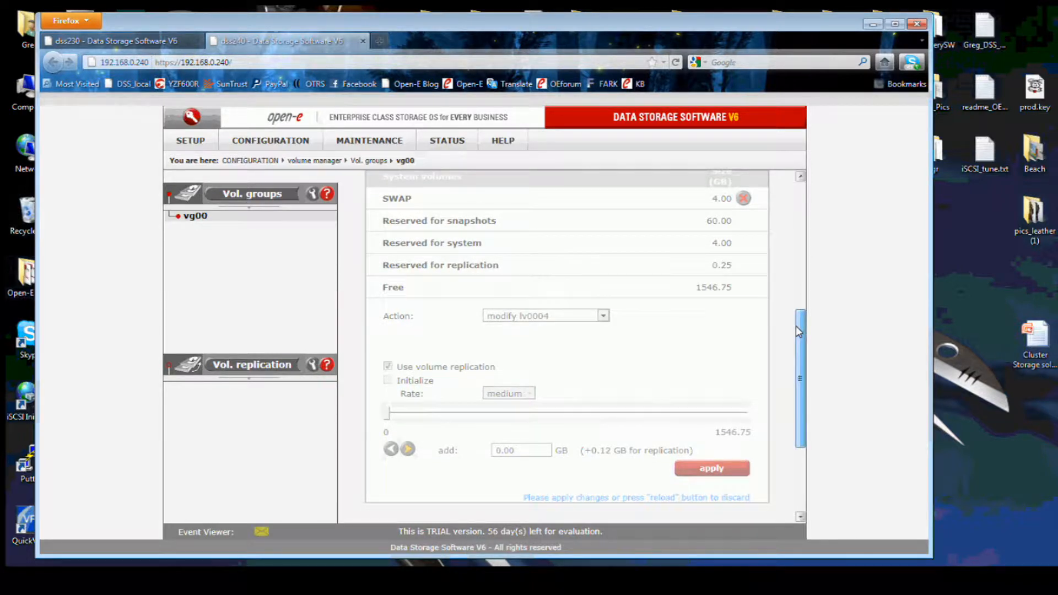
{"action": "left_click_drag", "start_coordinate": [799, 329], "coordinate": [800, 272]}
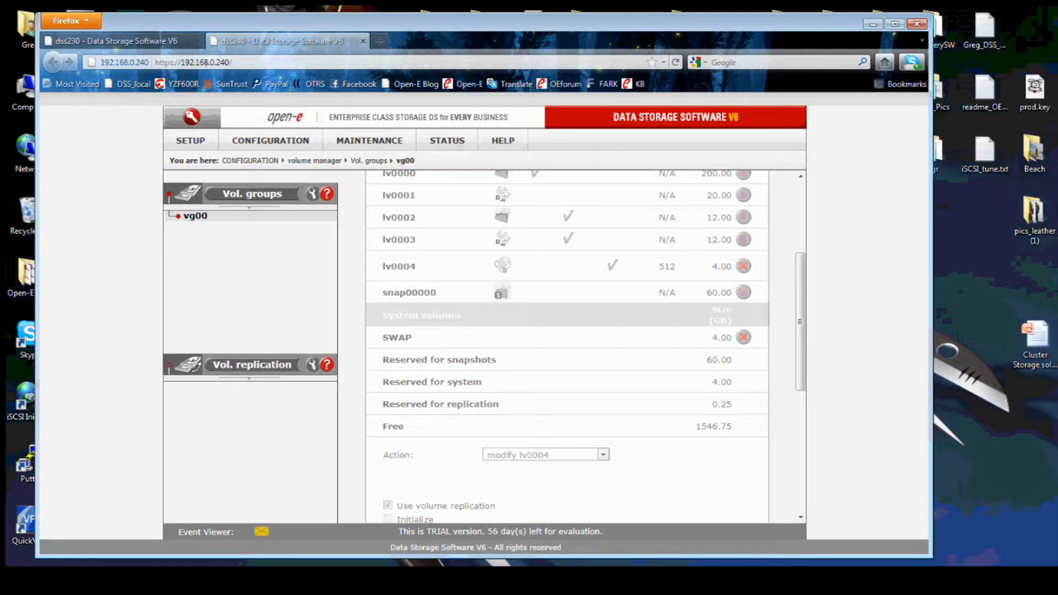
On the dss230 server, enable volume replication for logical volume lv0103 in vg01 and apply the change
{"action": "left_click", "coordinate": [144, 41]}
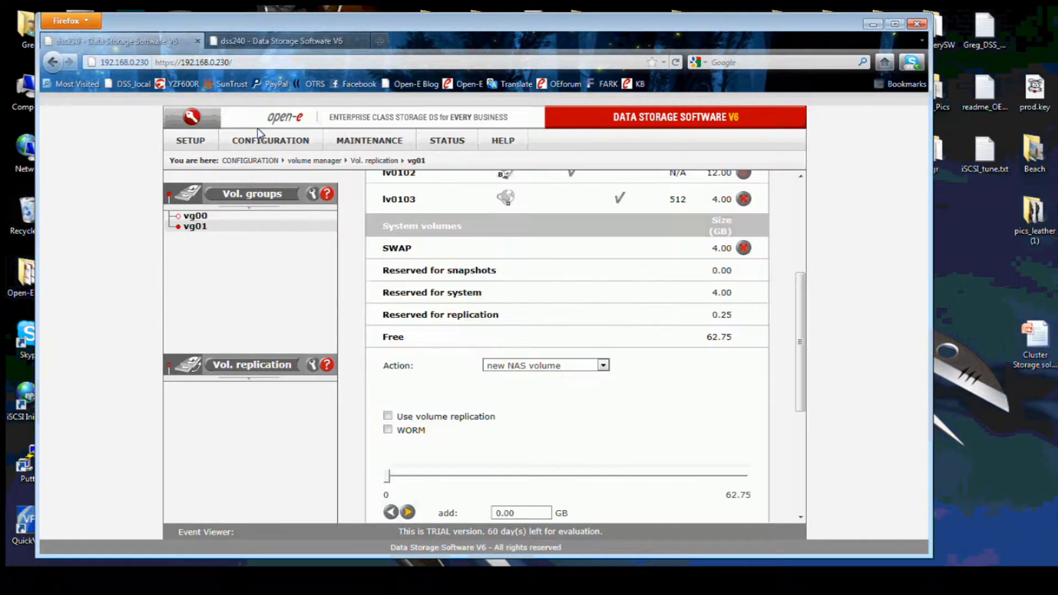
{"action": "scroll", "coordinate": [796, 286], "scroll_direction": "up", "scroll_amount": 1}
{"action": "scroll", "coordinate": [796, 287], "scroll_direction": "up", "scroll_amount": 2}
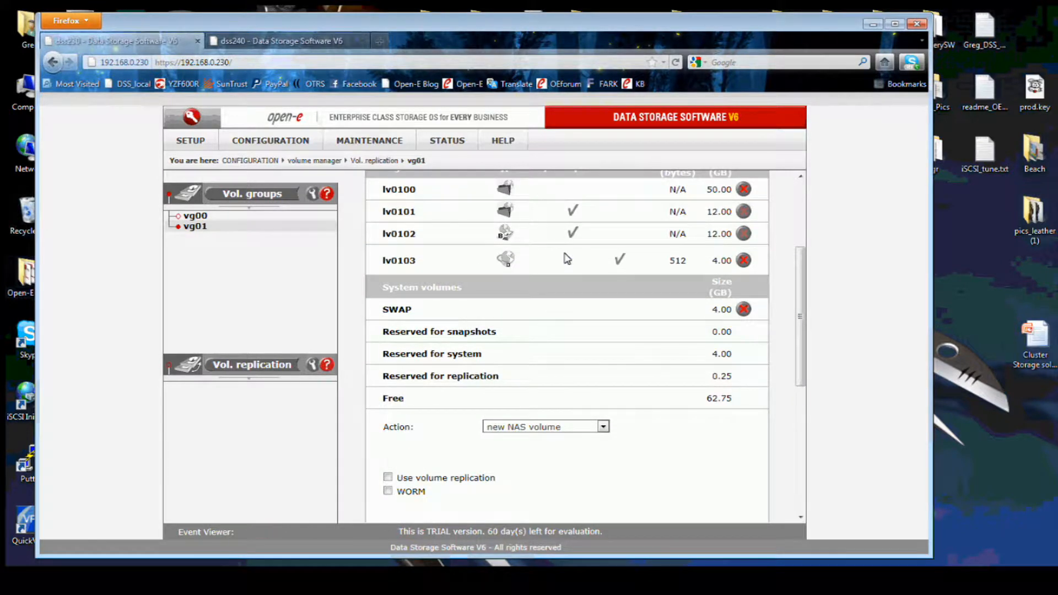
{"action": "left_click", "coordinate": [544, 427]}
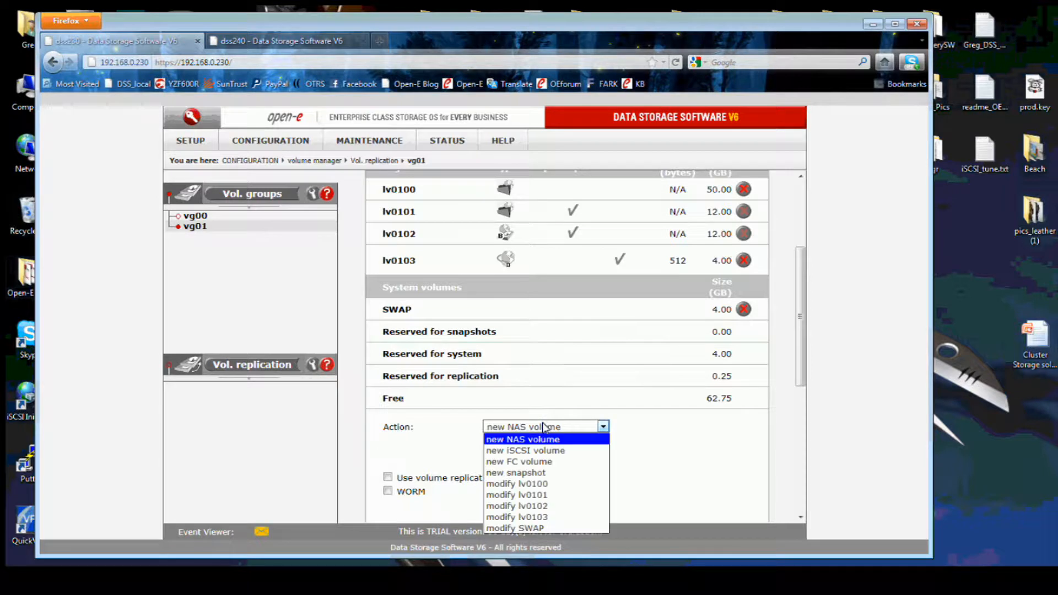
{"action": "left_click", "coordinate": [540, 515]}
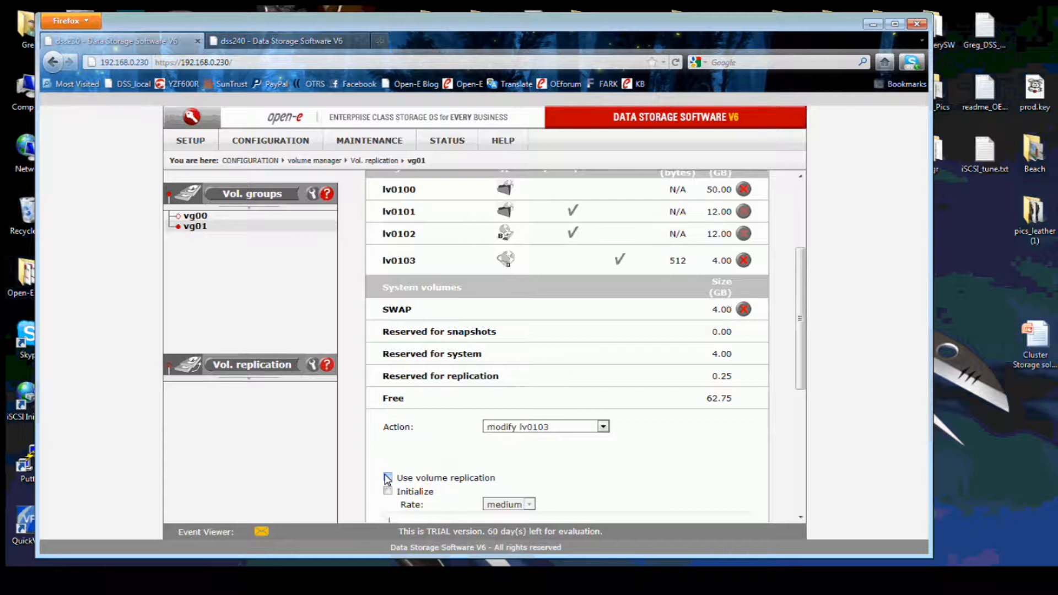
{"action": "left_click", "coordinate": [388, 477]}
{"action": "left_click_drag", "start_coordinate": [795, 361], "coordinate": [792, 421]}
{"action": "left_click", "coordinate": [701, 435]}
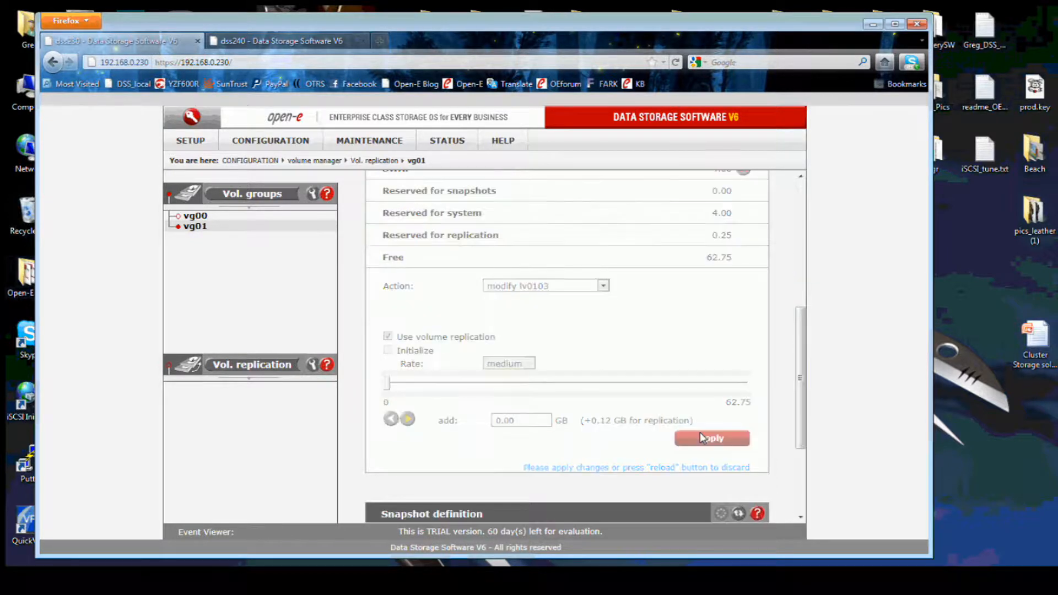
On the dss240 server, set the replication mode of lv0002, lv0003 and lv0004 to destination, apply it, and reload the volume replication settings
{"action": "left_click", "coordinate": [296, 42]}
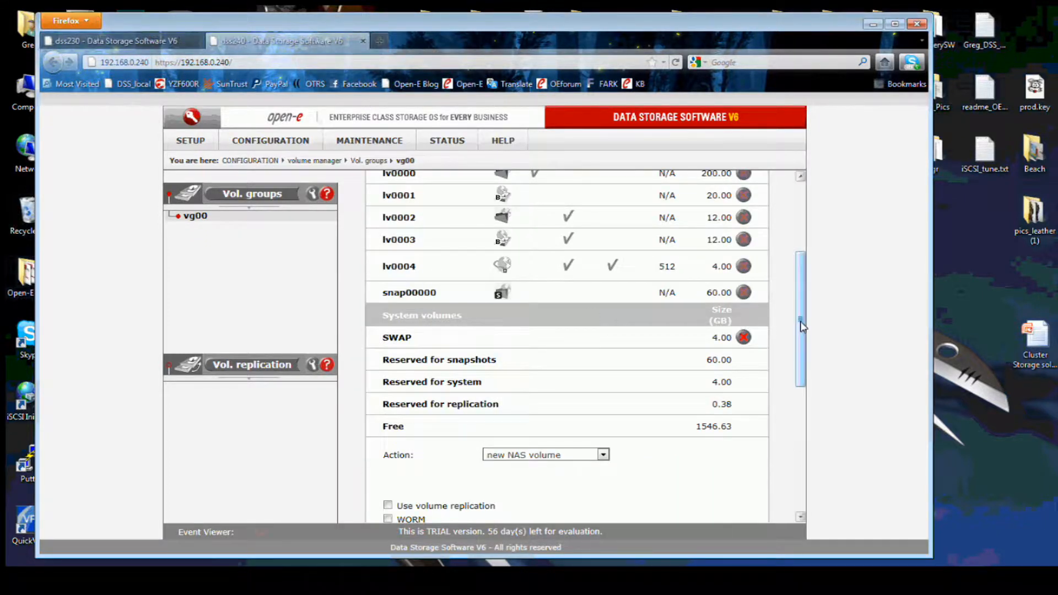
{"action": "left_click_drag", "start_coordinate": [796, 322], "coordinate": [797, 299]}
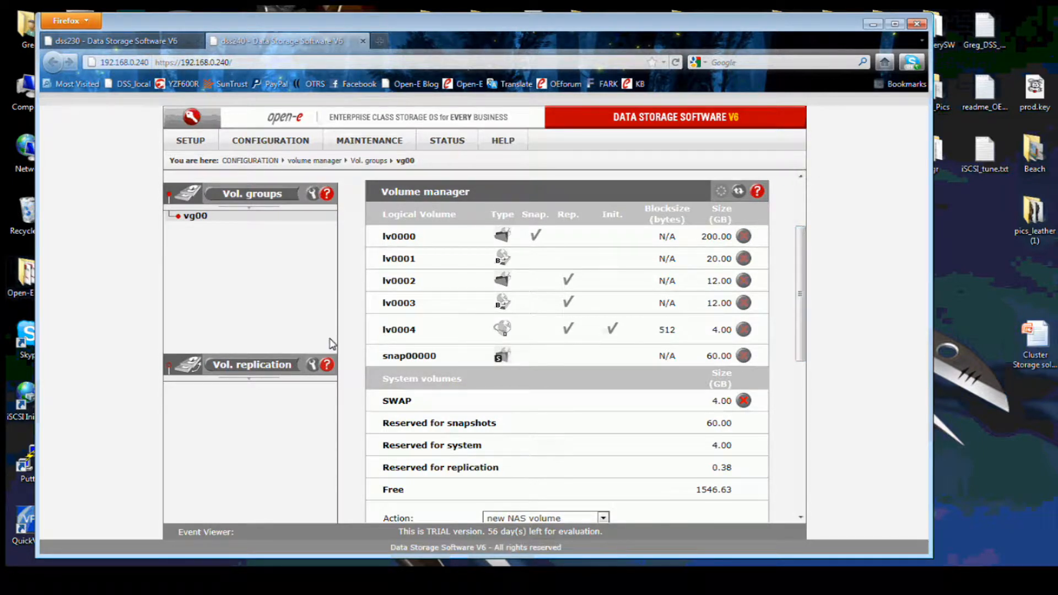
{"action": "left_click", "coordinate": [274, 364]}
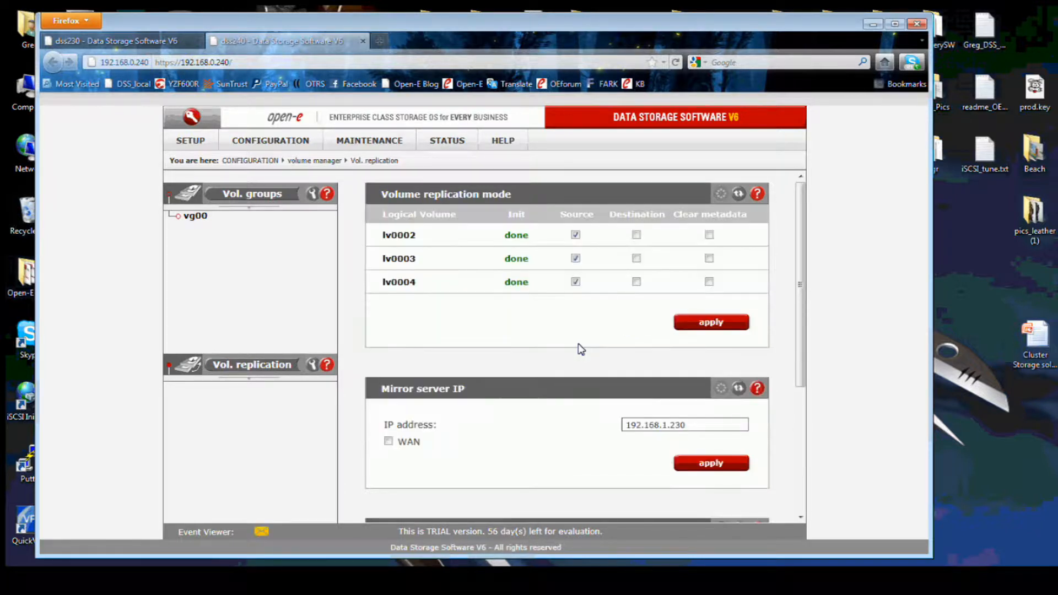
{"action": "left_click", "coordinate": [637, 234]}
{"action": "left_click", "coordinate": [637, 258]}
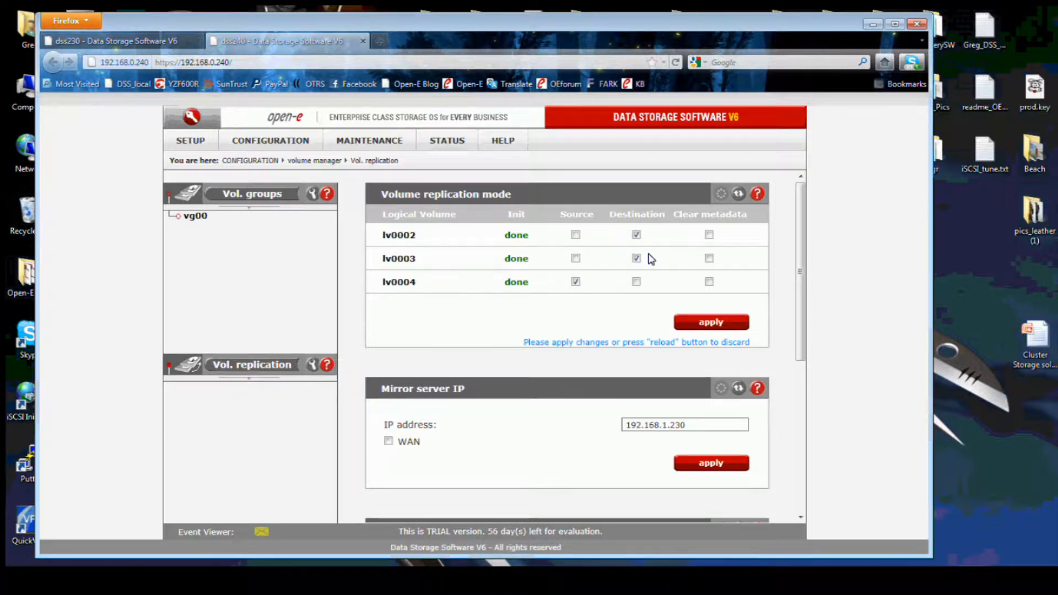
{"action": "left_click", "coordinate": [636, 282]}
{"action": "left_click", "coordinate": [712, 323]}
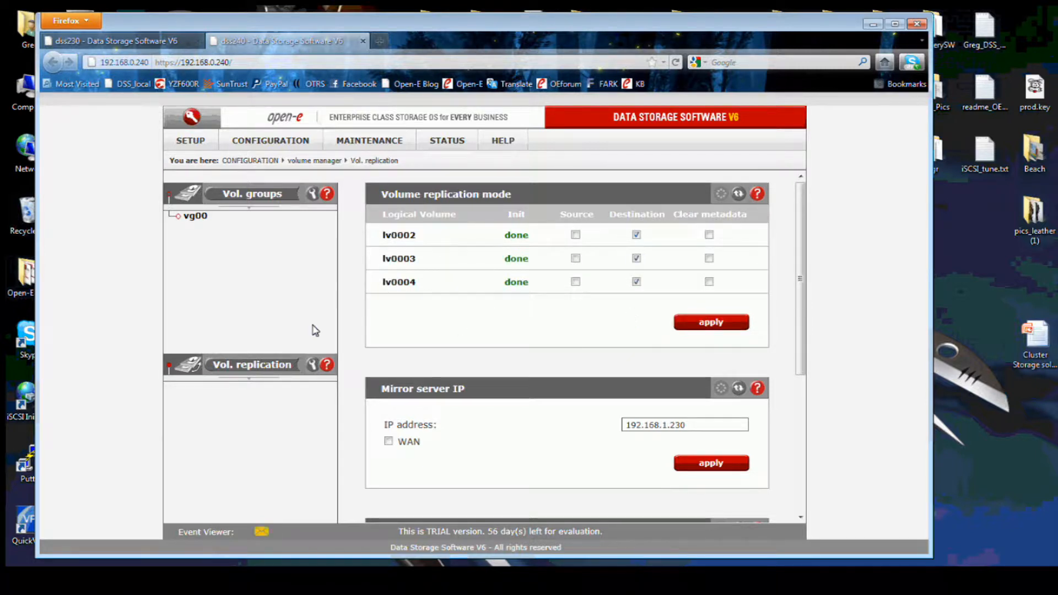
{"action": "left_click", "coordinate": [276, 365]}
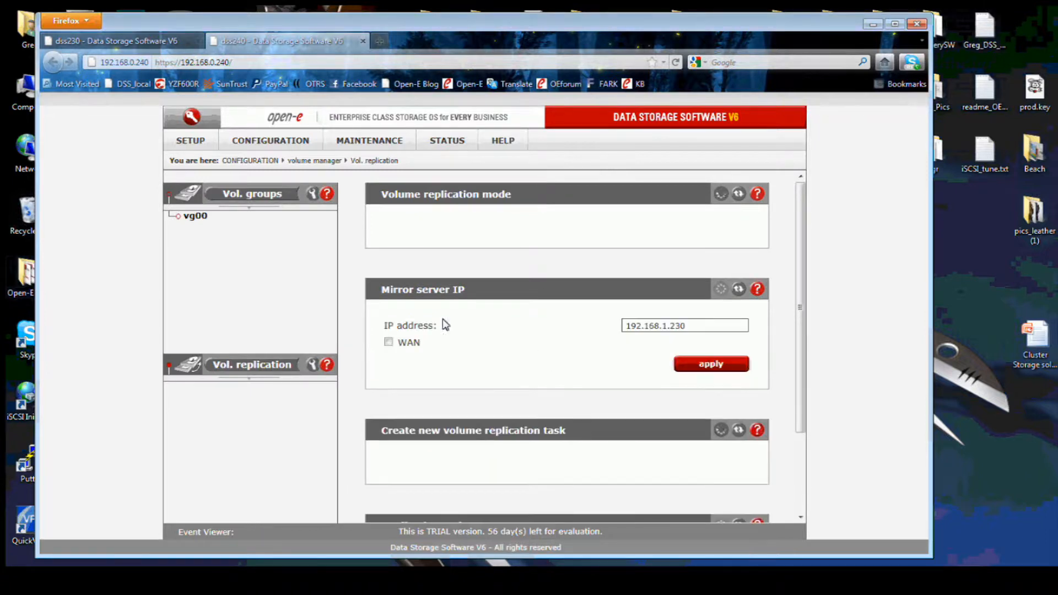
On the dss230 server, open the volume replication settings
{"action": "left_click", "coordinate": [131, 39]}
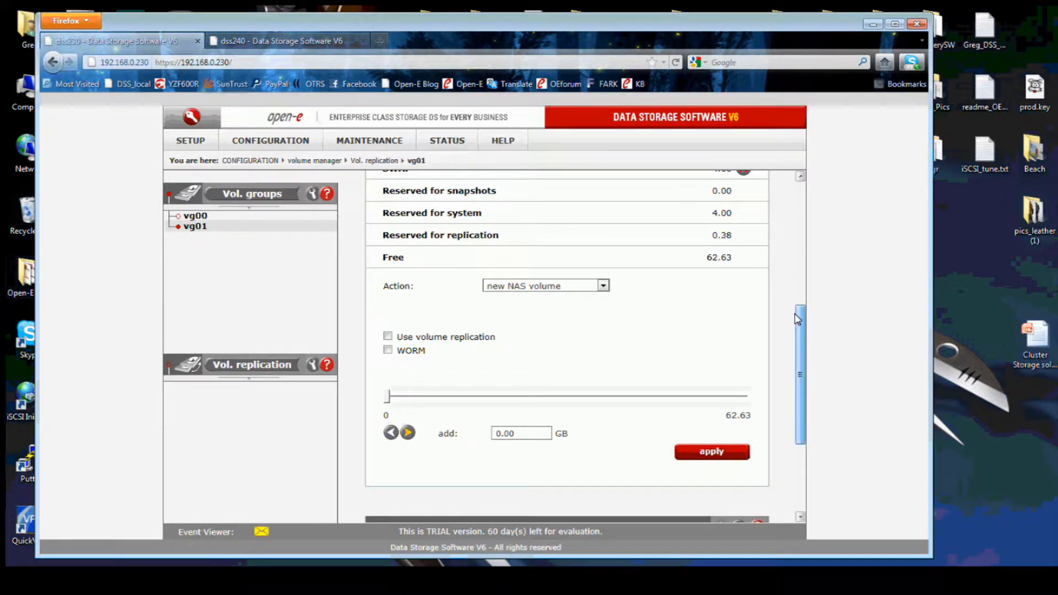
{"action": "left_click_drag", "start_coordinate": [798, 316], "coordinate": [803, 243]}
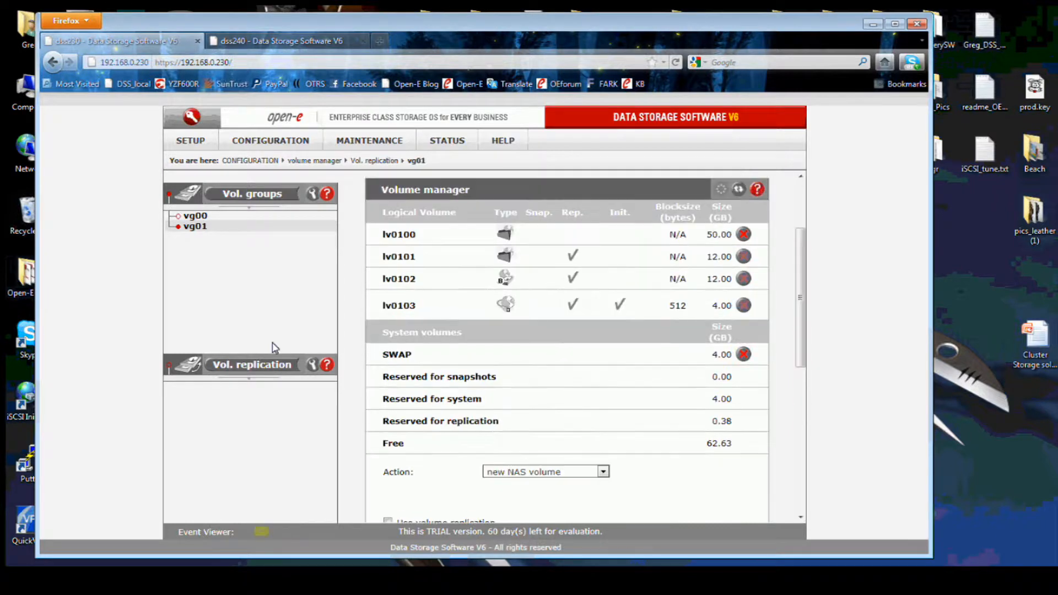
{"action": "left_click", "coordinate": [267, 365]}
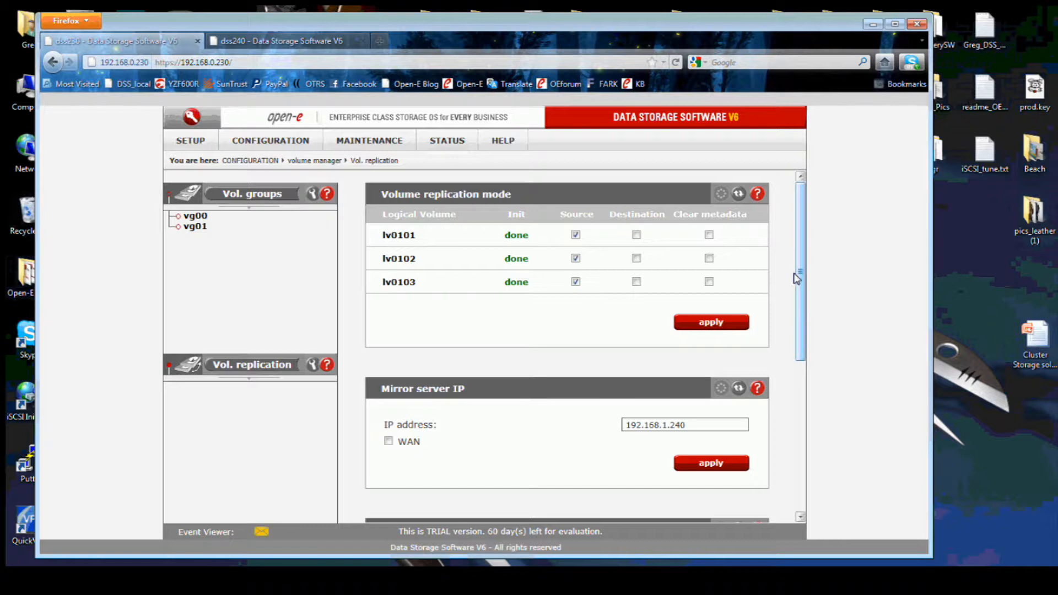
Create a volume replication task named NAS_Replication with source volume lv0101 and destination volume lv0002
{"action": "left_click_drag", "start_coordinate": [796, 279], "coordinate": [794, 393]}
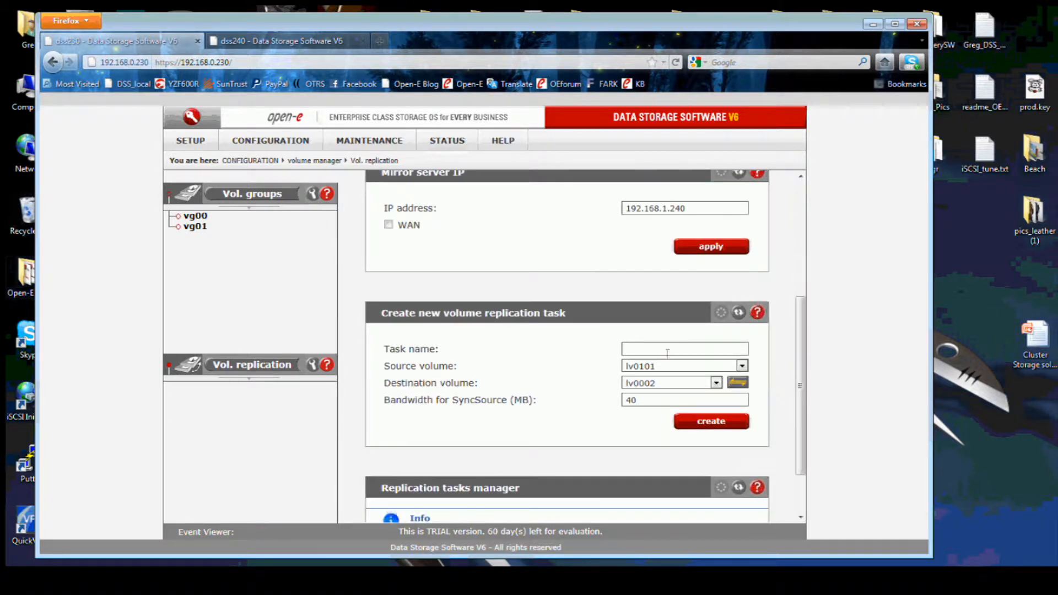
{"action": "left_click", "coordinate": [633, 349]}
{"action": "type", "text": "NAS_r"}
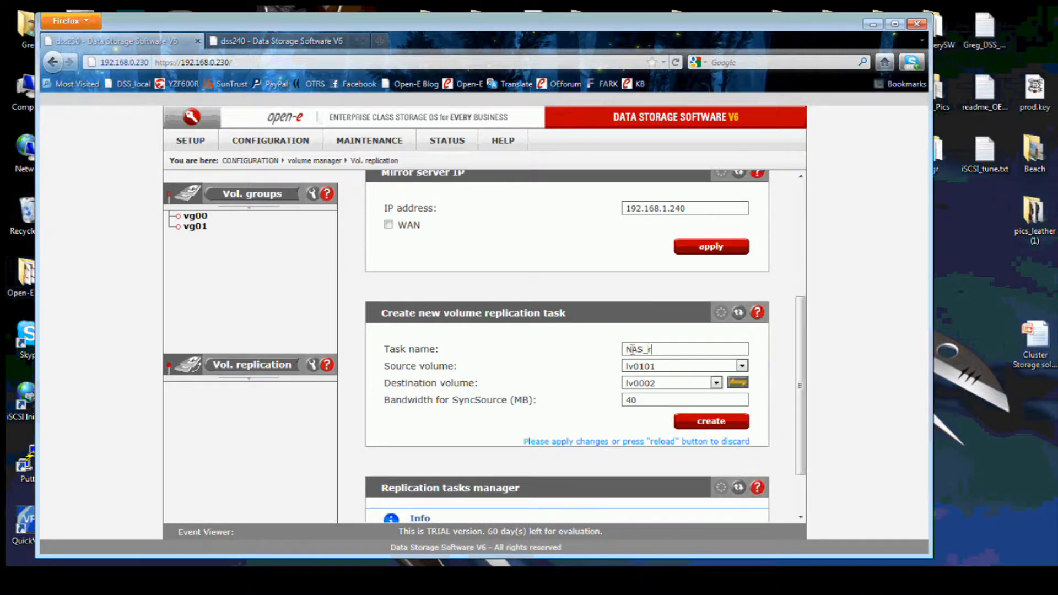
{"action": "type", "text": "eplication"}
{"action": "left_click", "coordinate": [650, 348]}
{"action": "key", "text": "BackSpace"}
{"action": "type", "text": "R"}
{"action": "left_click", "coordinate": [714, 382]}
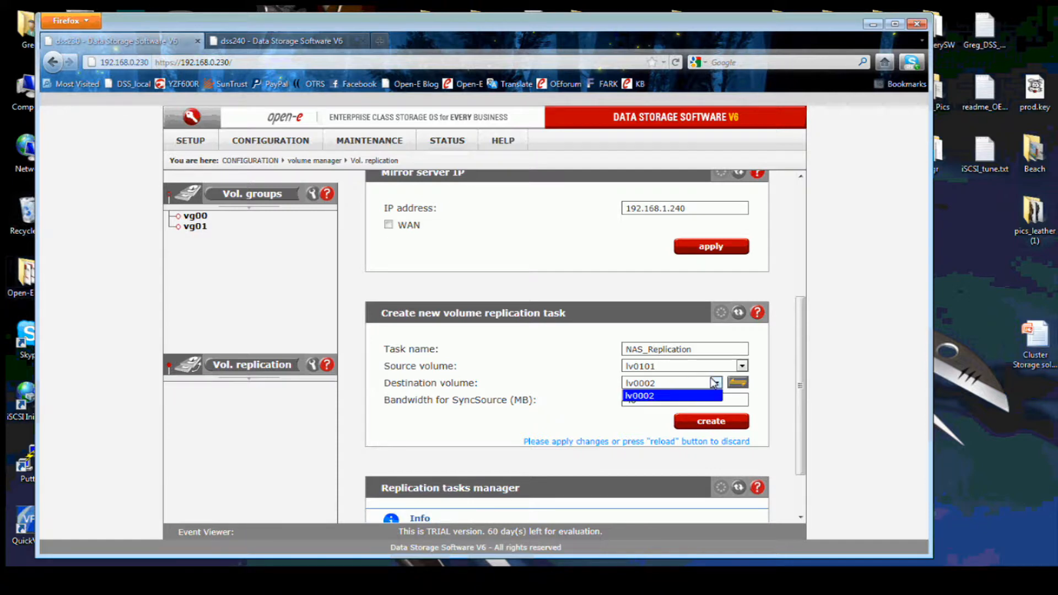
{"action": "left_click", "coordinate": [714, 382]}
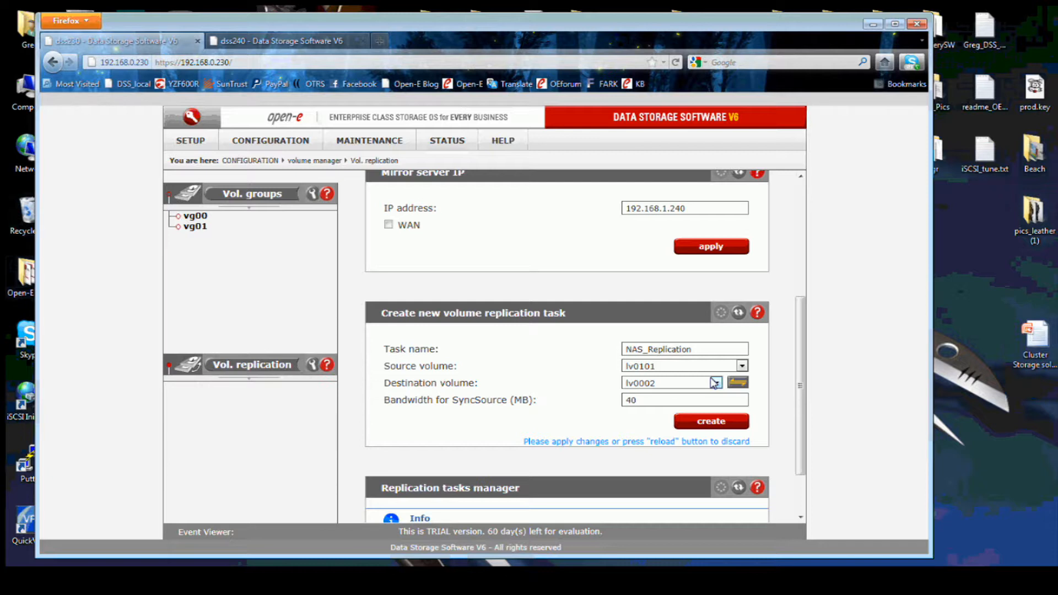
{"action": "left_click", "coordinate": [710, 421]}
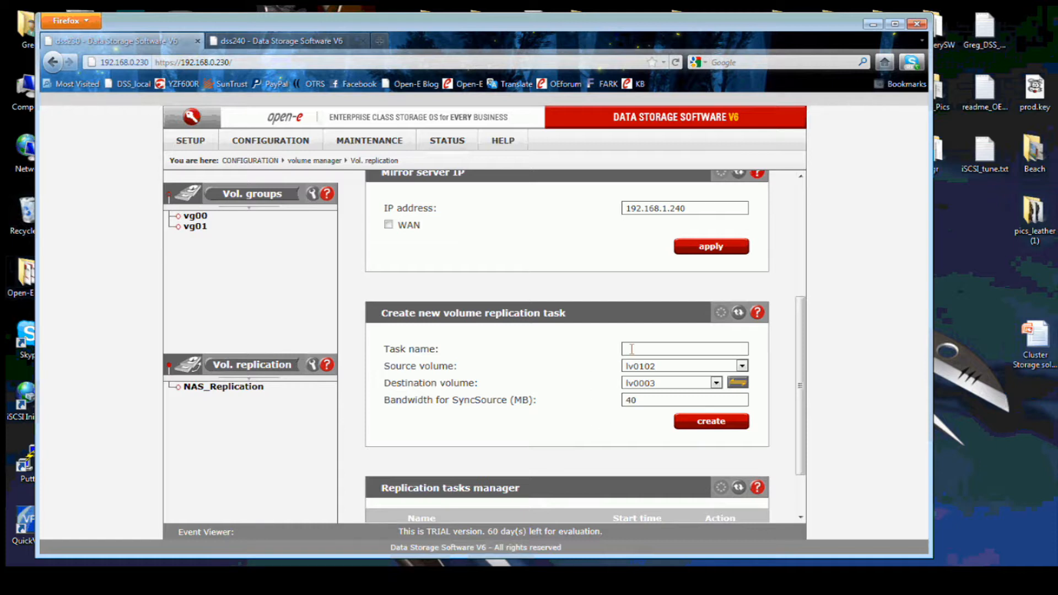
Create a volume replication task named ISCSI_Replication with source volume lv0102 and destination volume lv0003
{"action": "type", "text": "iscsi"}
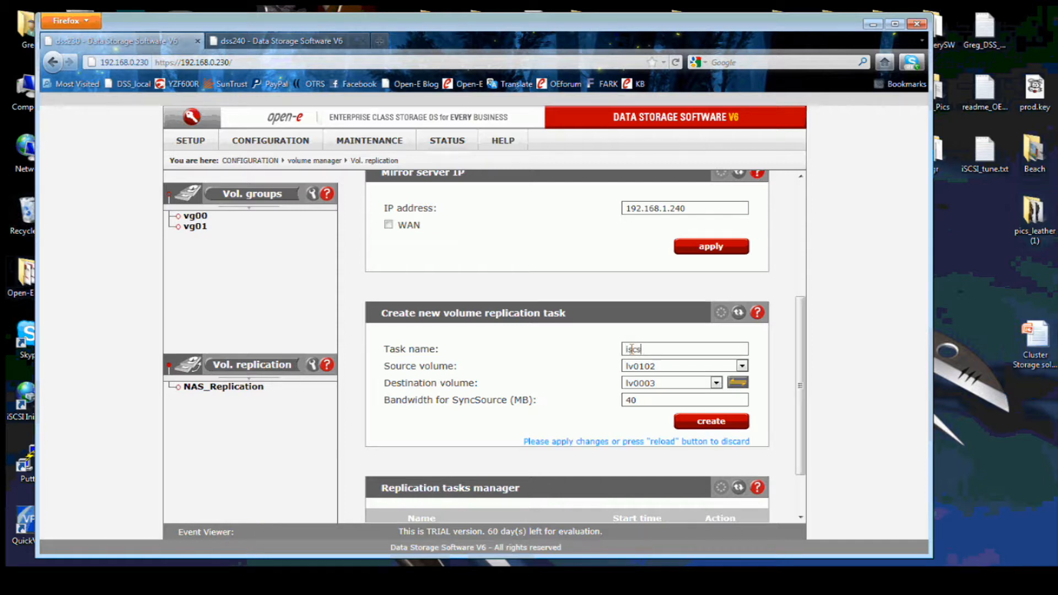
{"action": "key", "text": "BackSpace"}
{"action": "key", "text": "BackSpace"}
{"action": "key", "text": "BackSpace"}
{"action": "key", "text": "BackSpace"}
{"action": "key", "text": "BackSpace"}
{"action": "type", "text": "ISCSI_Replication"}
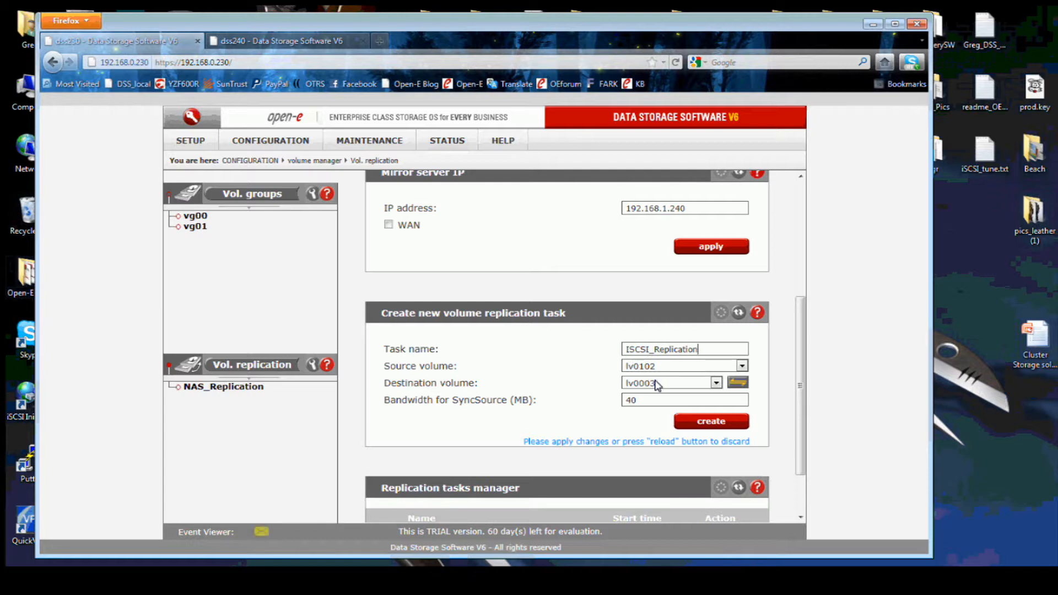
{"action": "left_click", "coordinate": [683, 420]}
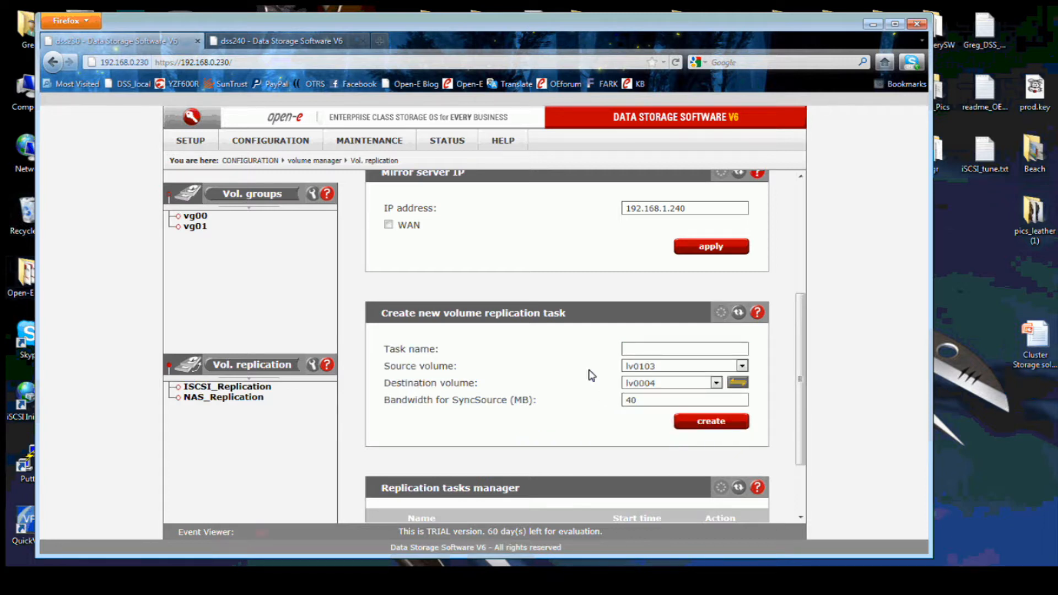
Create a replication task named FC_Replication from lv0103 to lv0004, and check the replication tasks on the dss240 server
{"action": "left_click", "coordinate": [636, 349]}
{"action": "type", "text": "FC_Replica"}
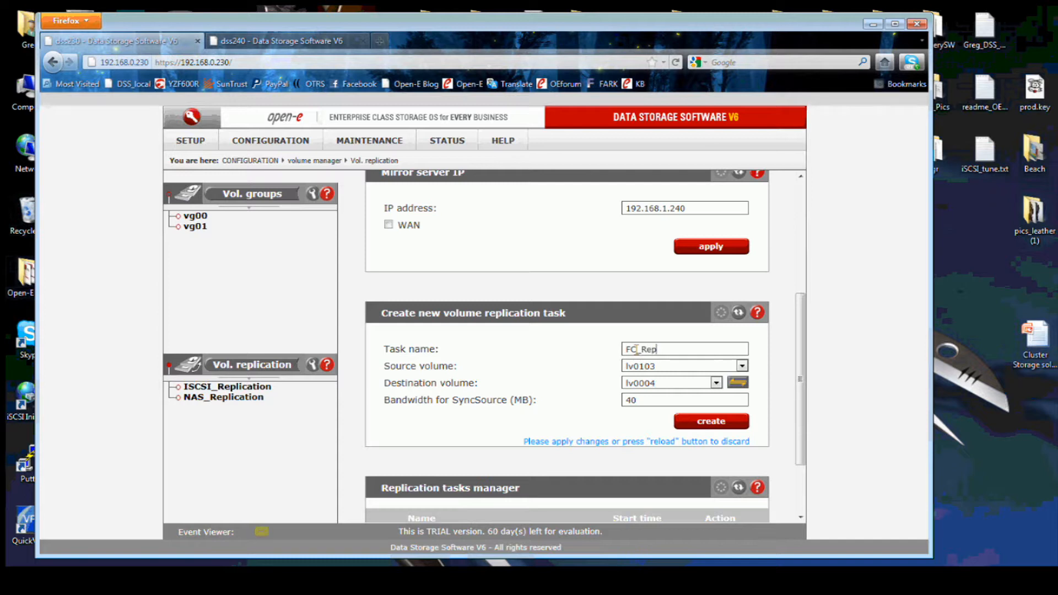
{"action": "key", "text": "BackSpace"}
{"action": "key", "text": "BackSpace"}
{"action": "type", "text": "cation"}
{"action": "left_click", "coordinate": [702, 422]}
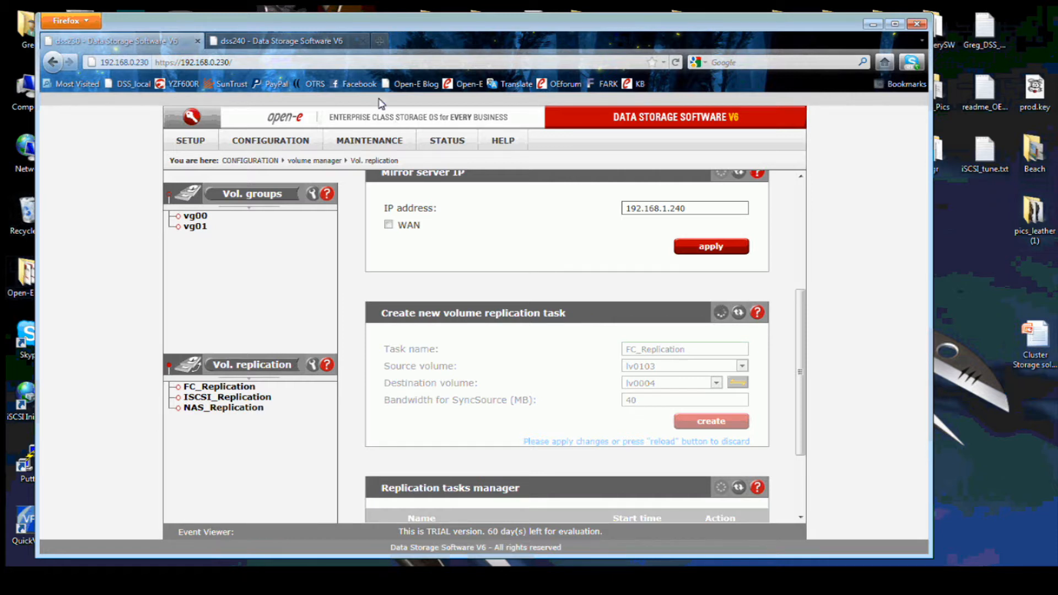
{"action": "left_click", "coordinate": [278, 40]}
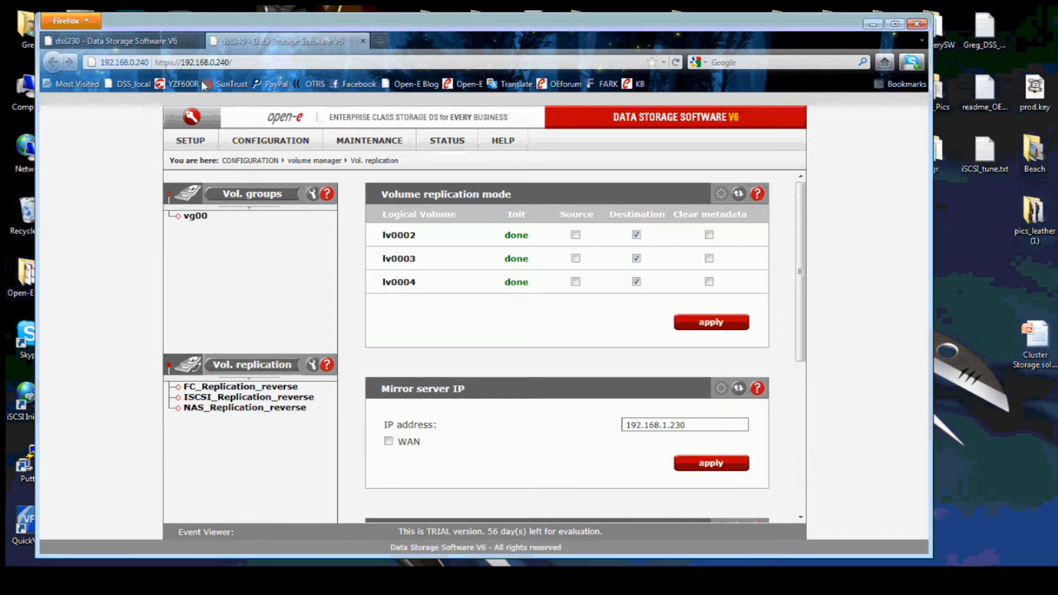
{"action": "left_click", "coordinate": [155, 42]}
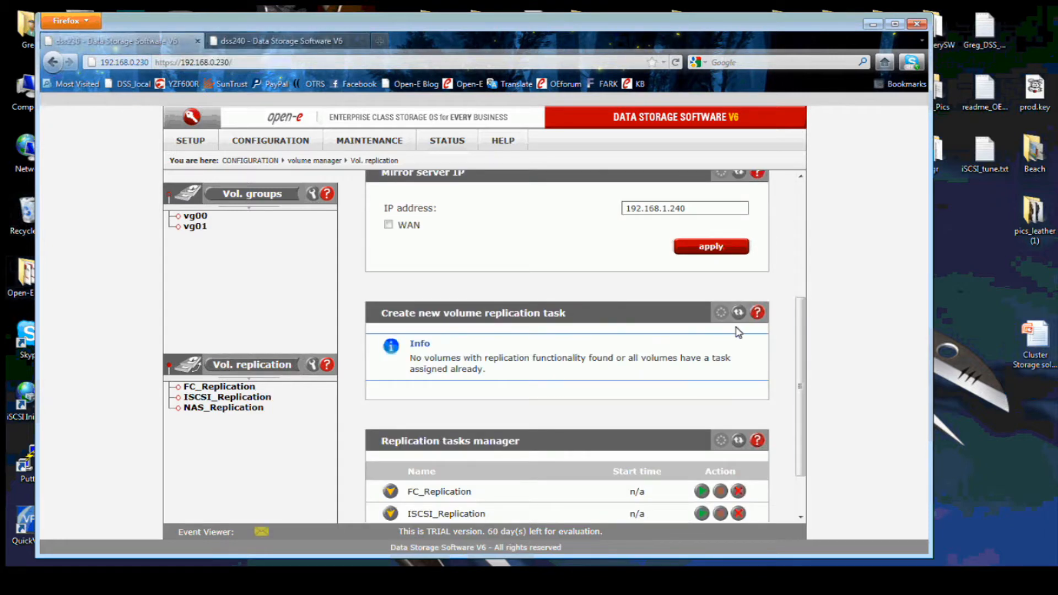
On the dss230 server, start the FC_Replication, ISCSI_Replication and NAS_Replication tasks and expand the details of FC_Replication
{"action": "scroll", "coordinate": [792, 339], "scroll_direction": "down", "scroll_amount": 3}
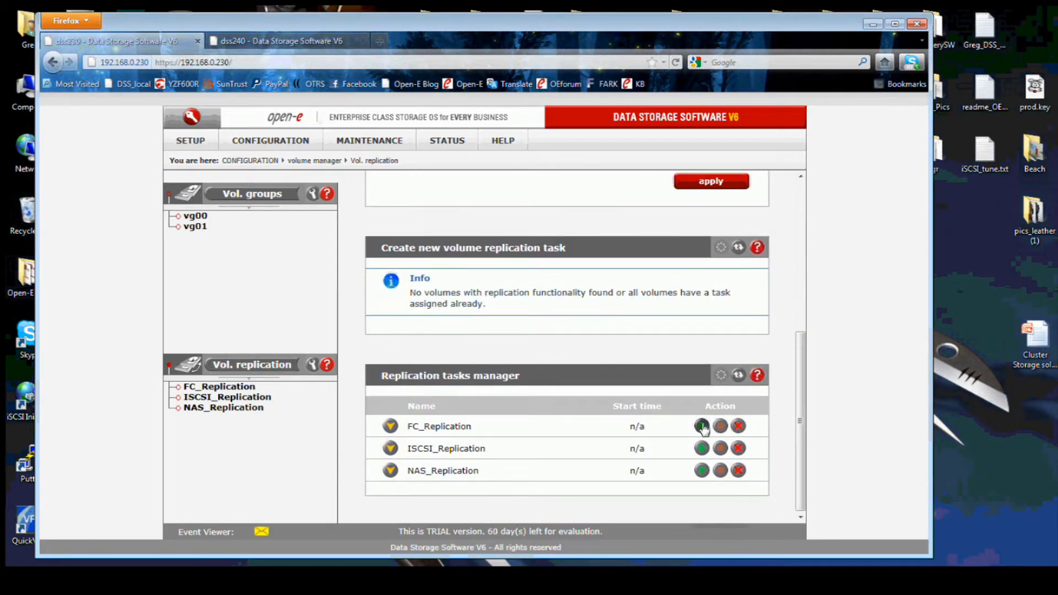
{"action": "left_click", "coordinate": [701, 426]}
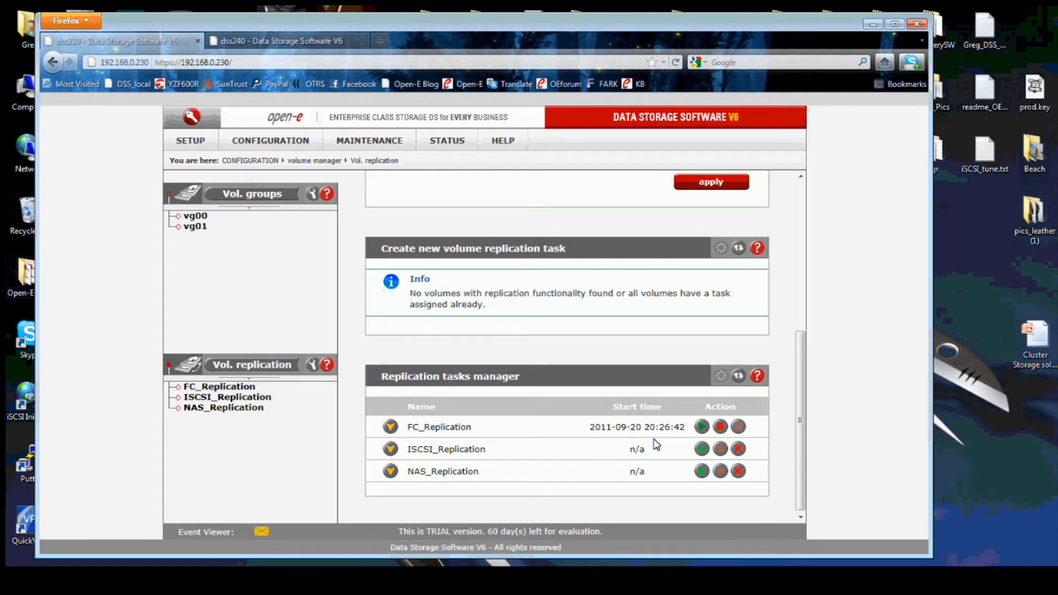
{"action": "left_click", "coordinate": [700, 448]}
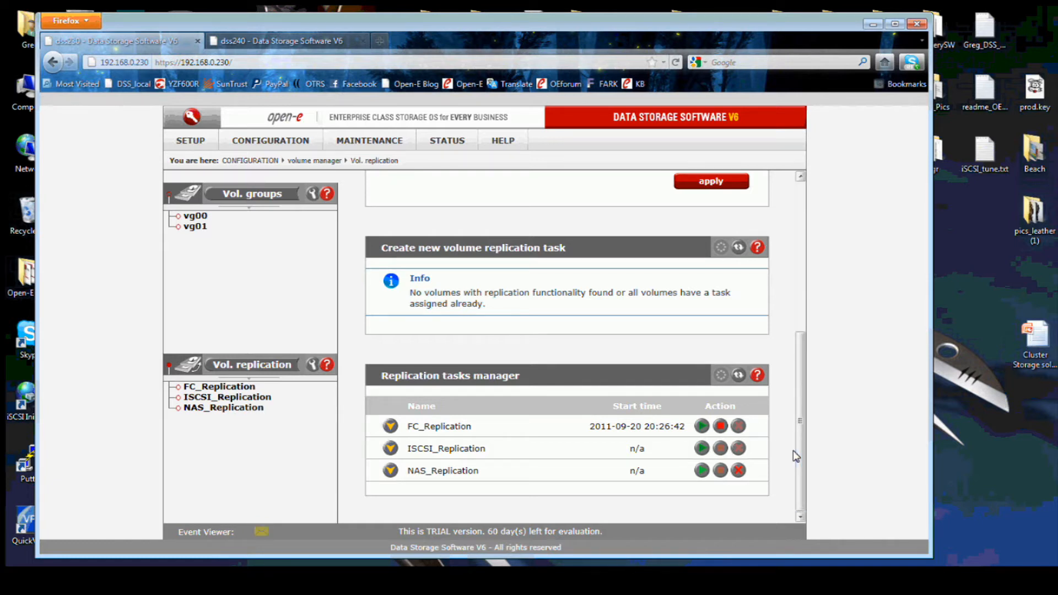
{"action": "left_click", "coordinate": [701, 469]}
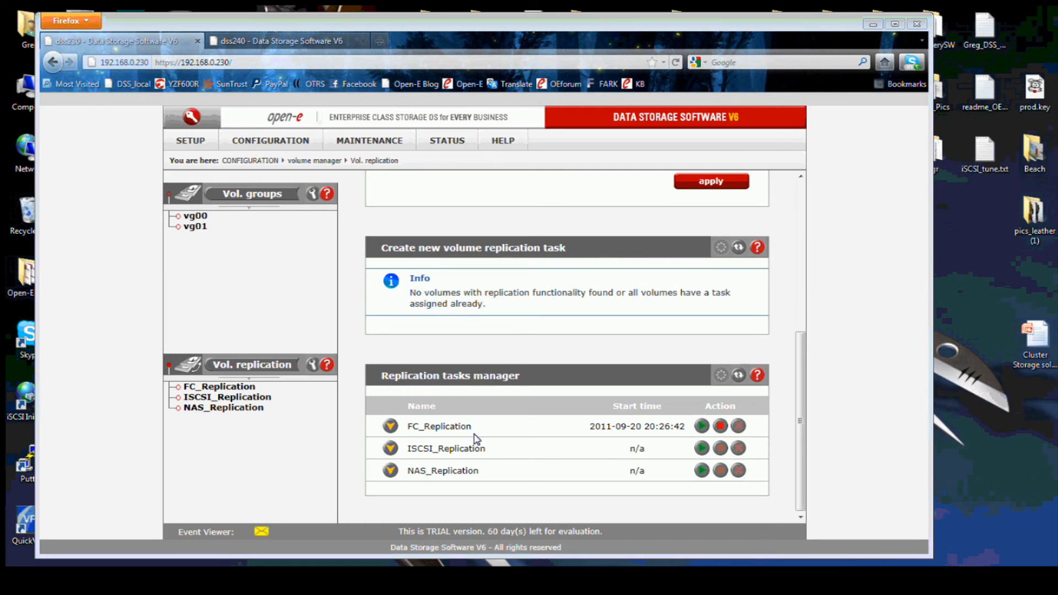
{"action": "left_click", "coordinate": [385, 427]}
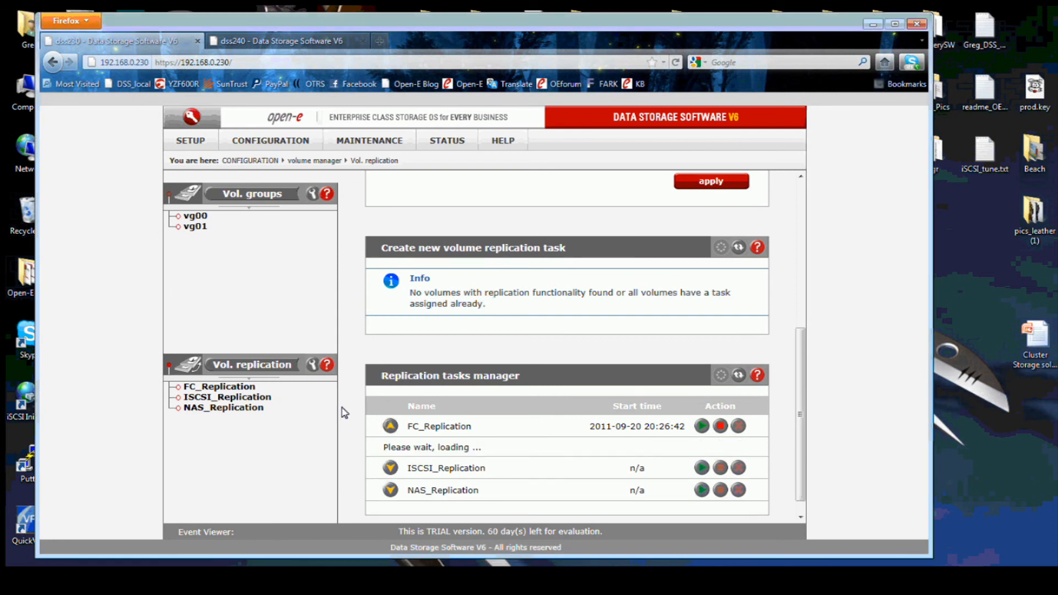